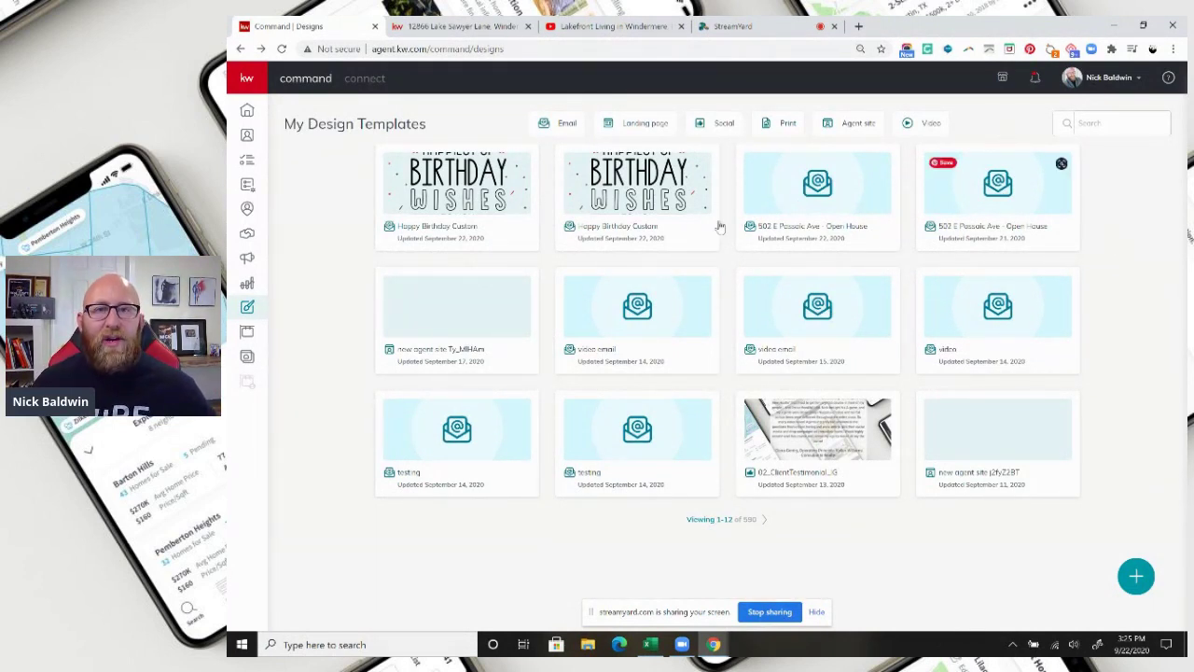
# Create a new email design from the Approachable - For Sale template.
pyautogui.click(1136, 577)
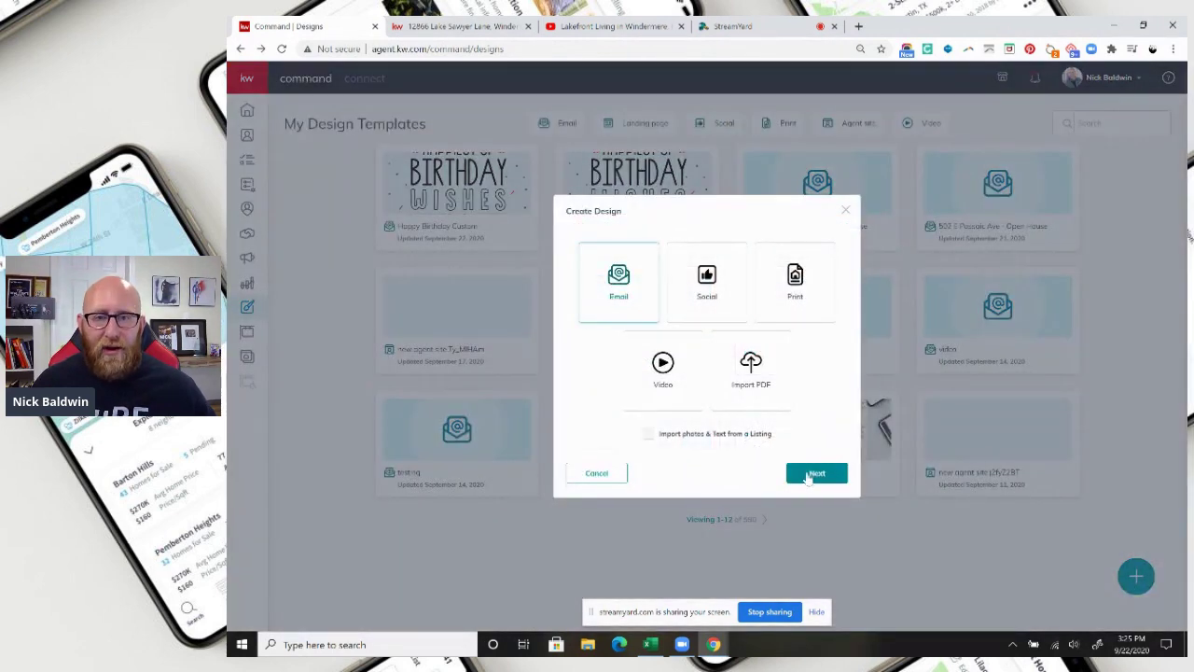
pyautogui.click(813, 474)
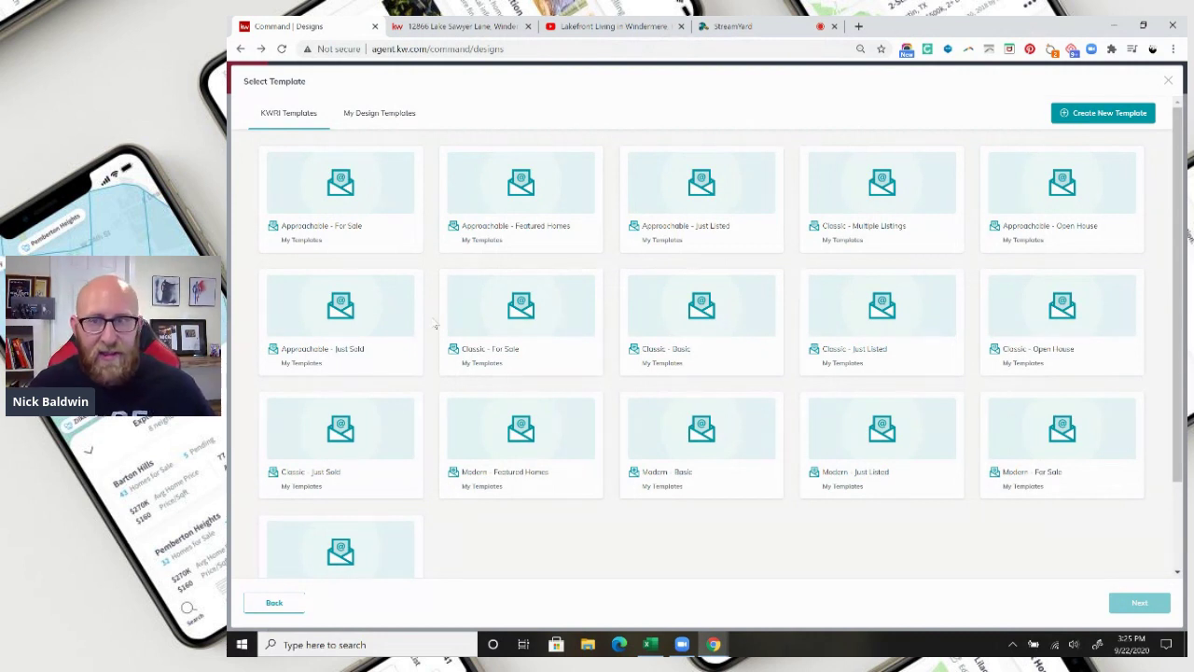
pyautogui.click(346, 202)
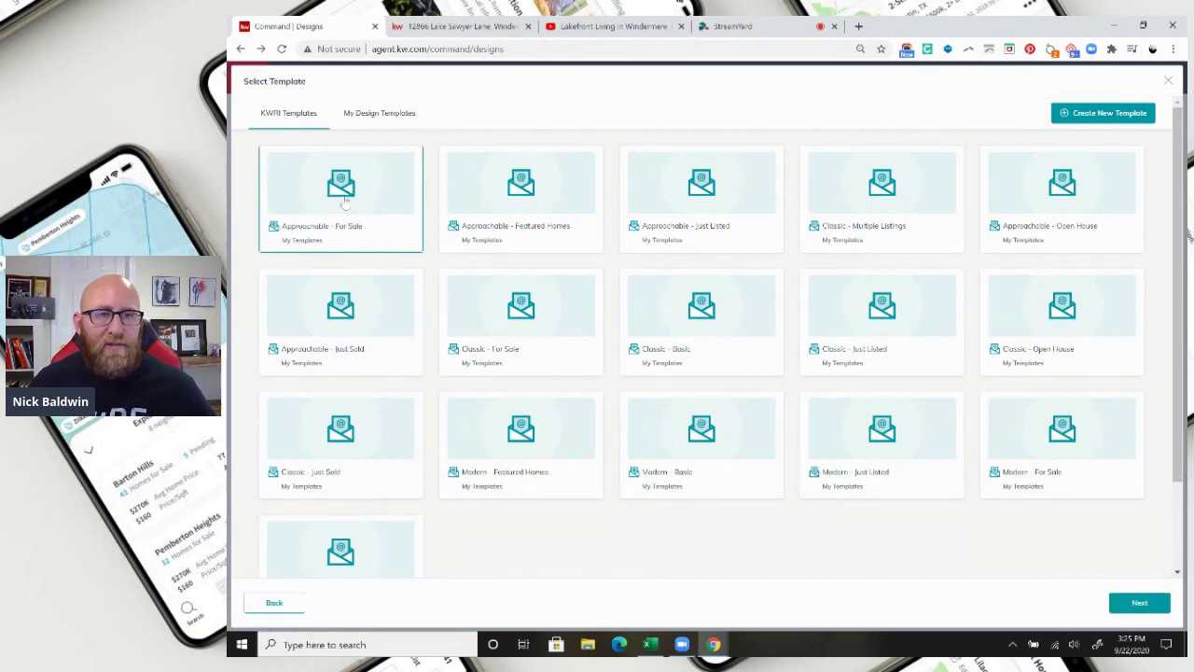
pyautogui.click(1139, 601)
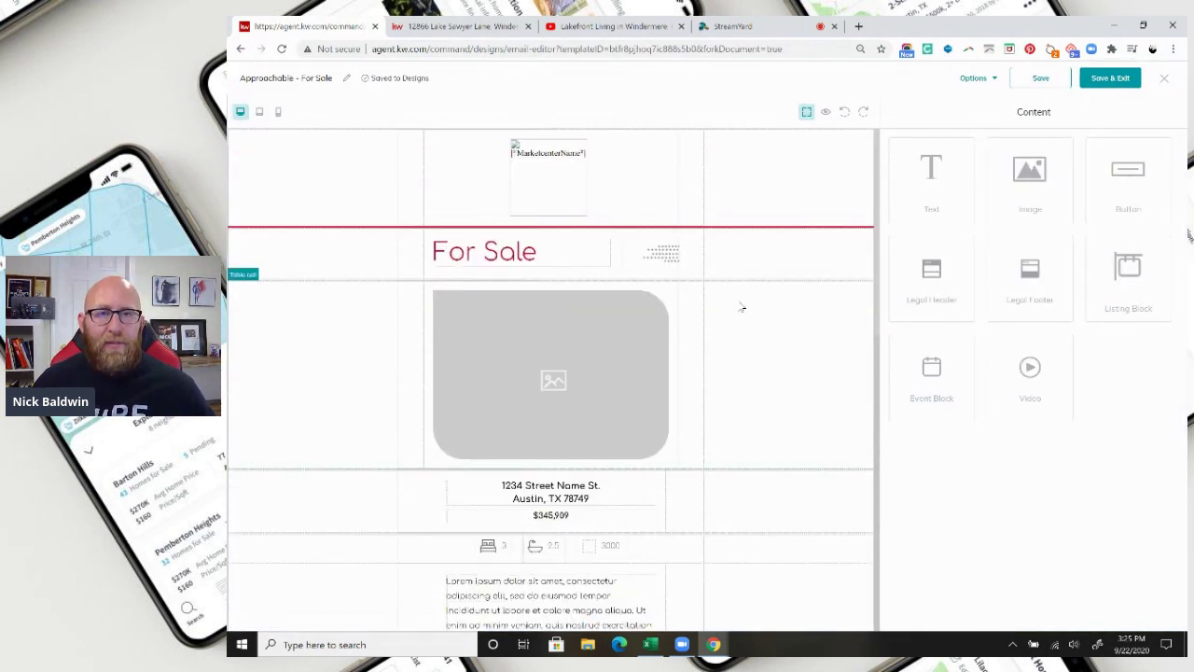
pyautogui.scroll(-7, 557, 464)
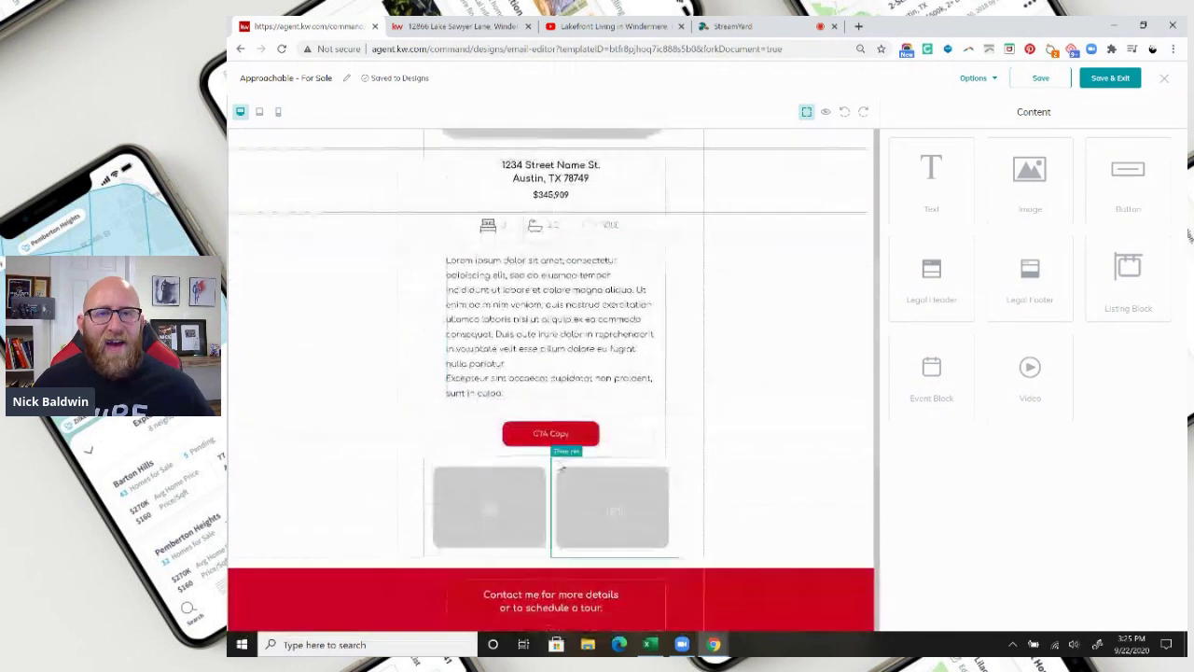
pyautogui.scroll(7, 557, 464)
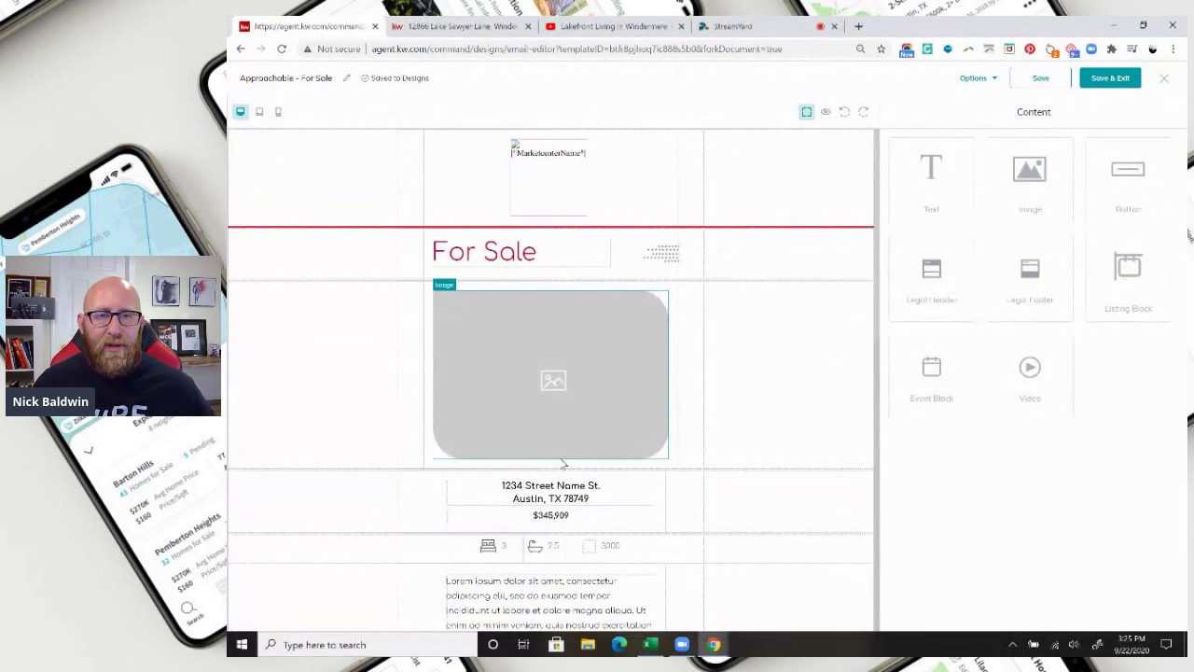
pyautogui.scroll(-1, 563, 463)
pyautogui.scroll(-6, 563, 462)
pyautogui.scroll(6, 563, 463)
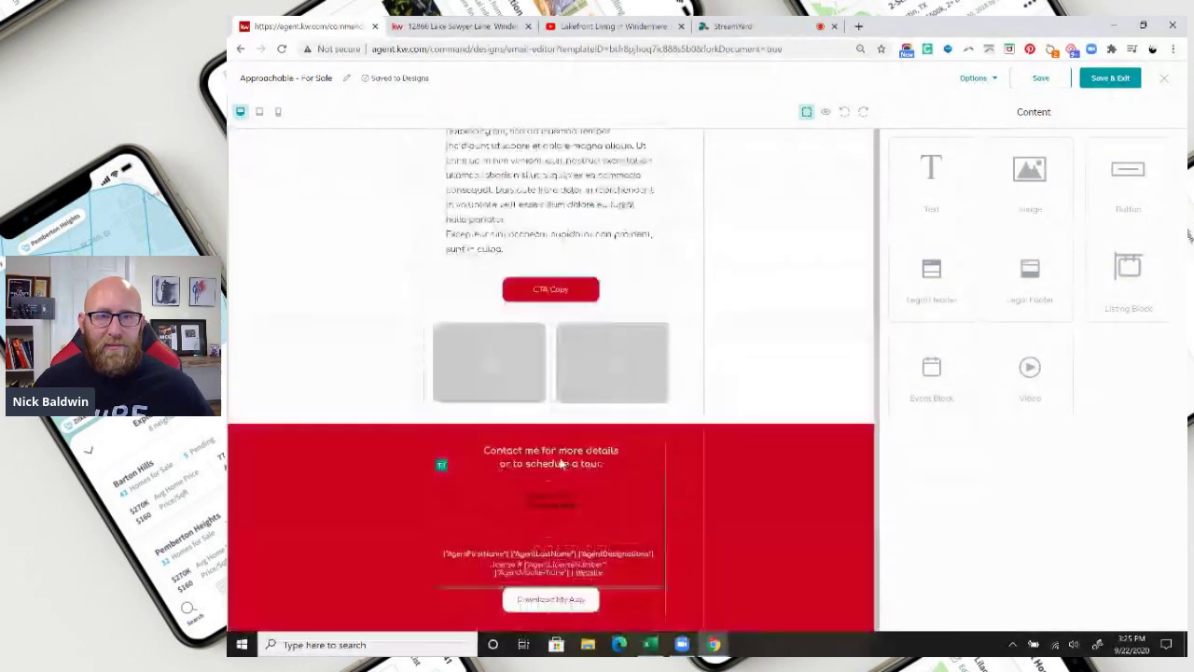
pyautogui.click(547, 193)
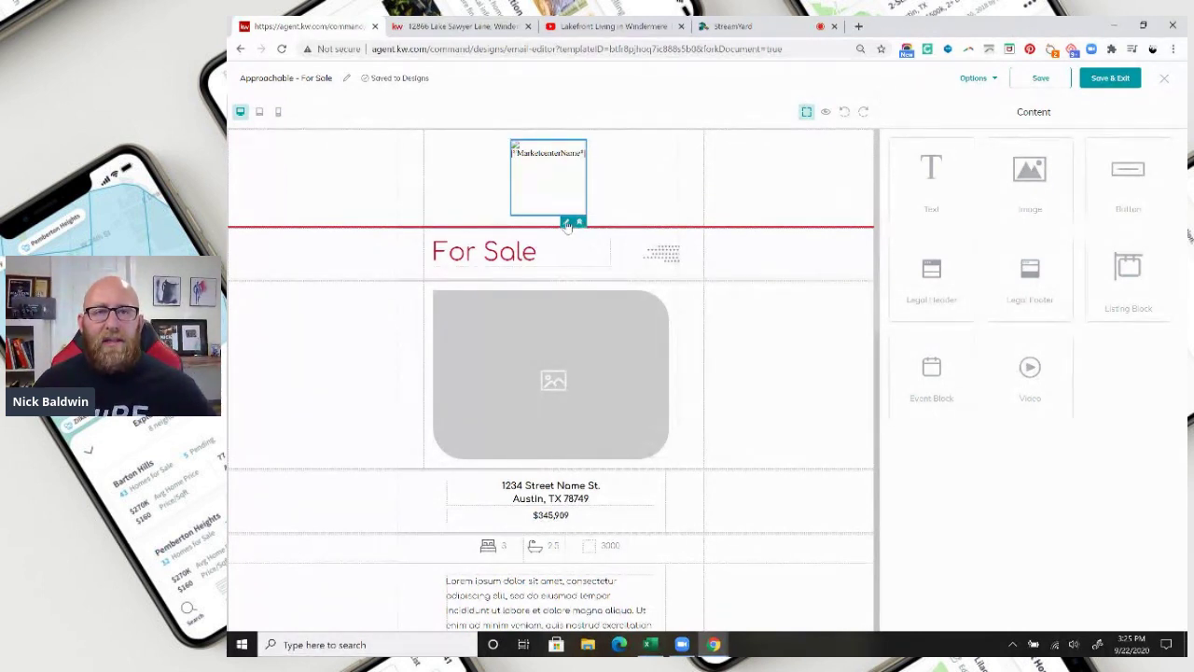
pyautogui.click(565, 222)
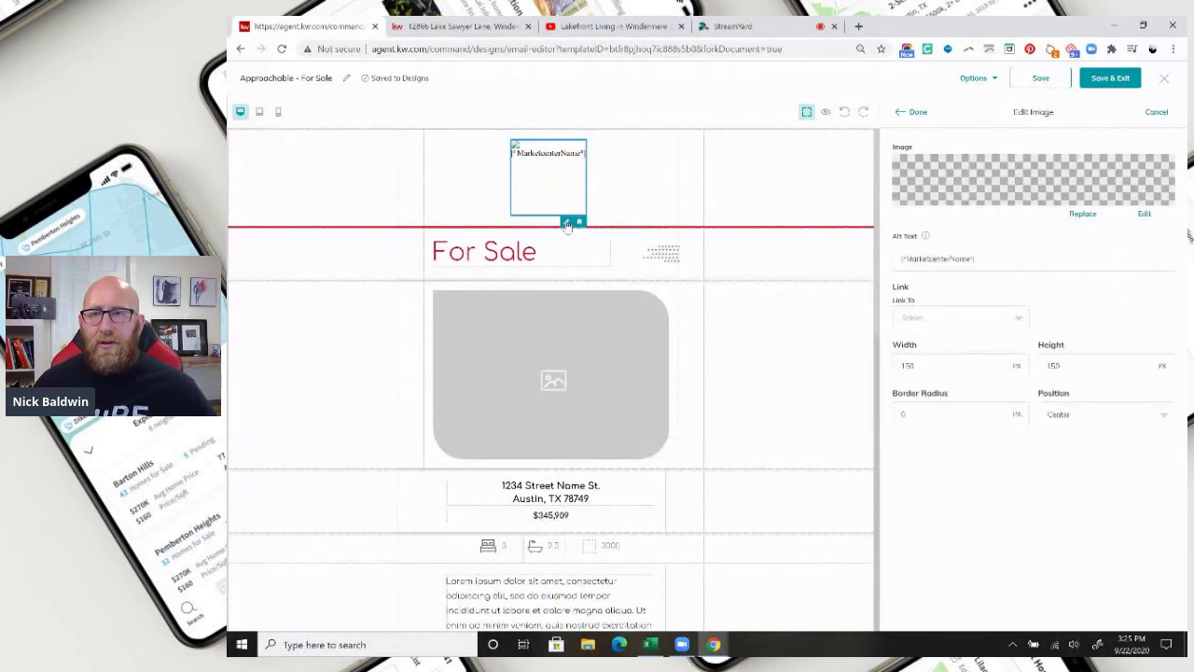
# Swap the header placeholder logo for the red KW logo from My Images.
pyautogui.click(1083, 214)
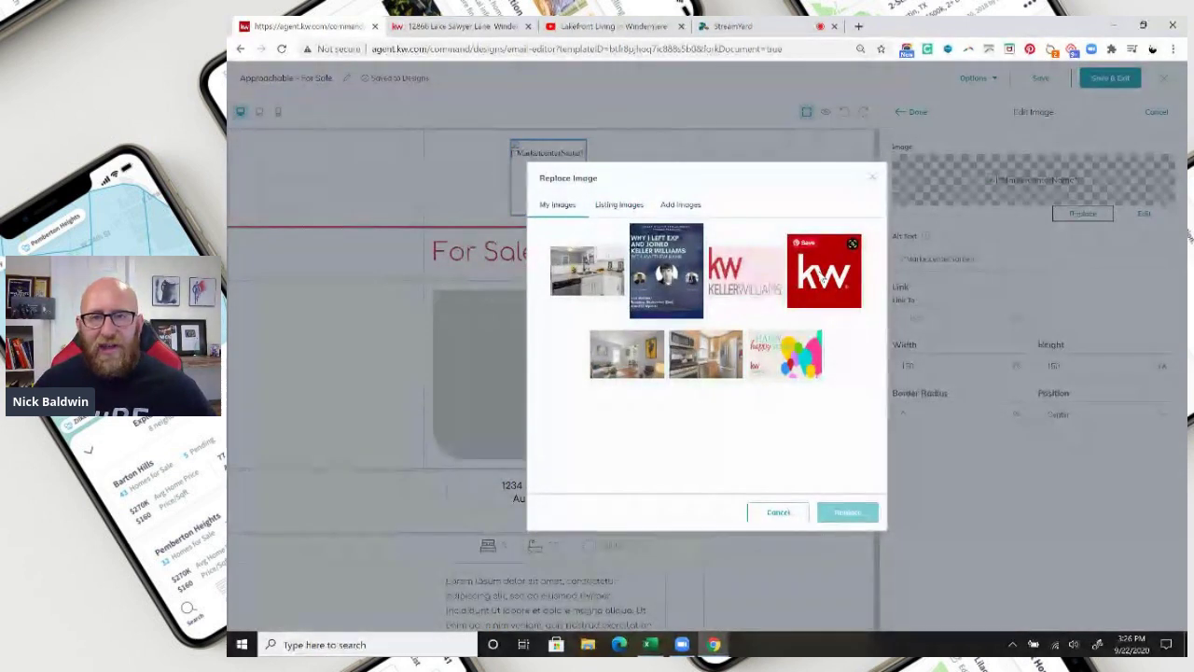
pyautogui.click(684, 206)
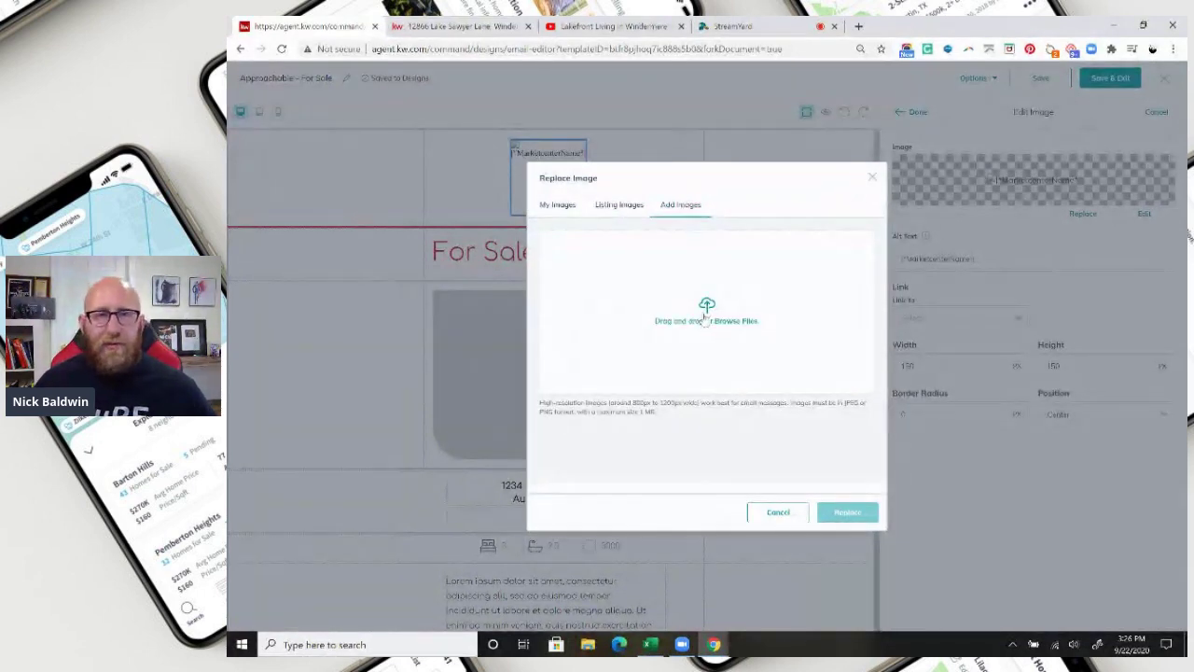
pyautogui.click(561, 206)
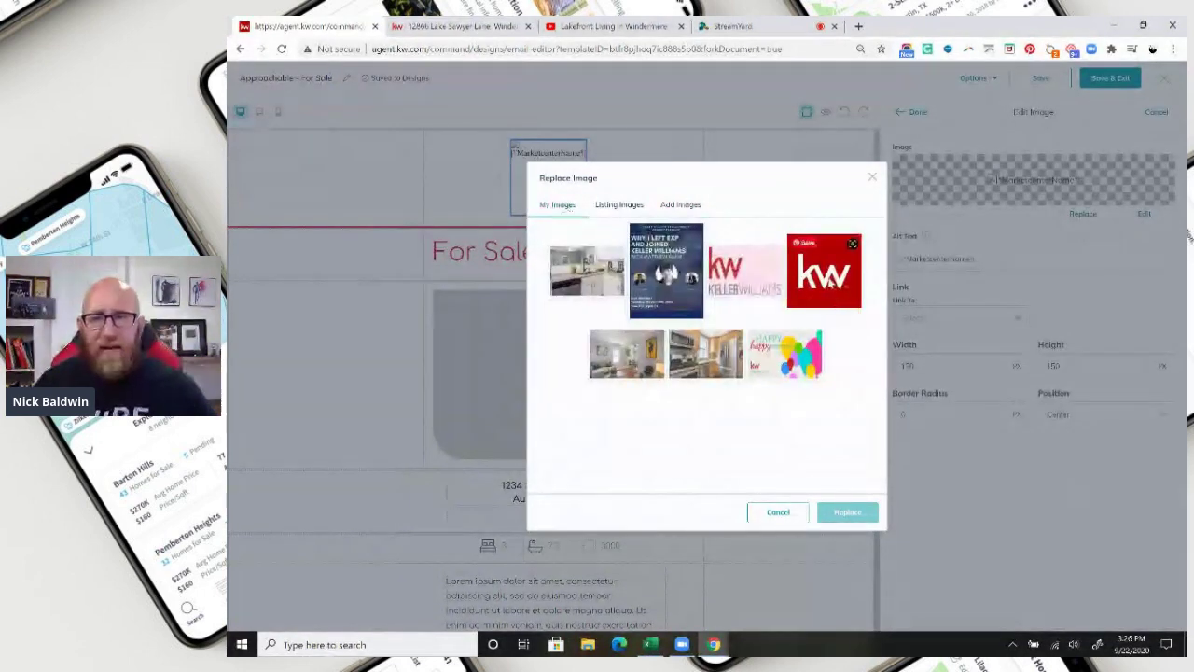
pyautogui.click(829, 284)
pyautogui.click(847, 512)
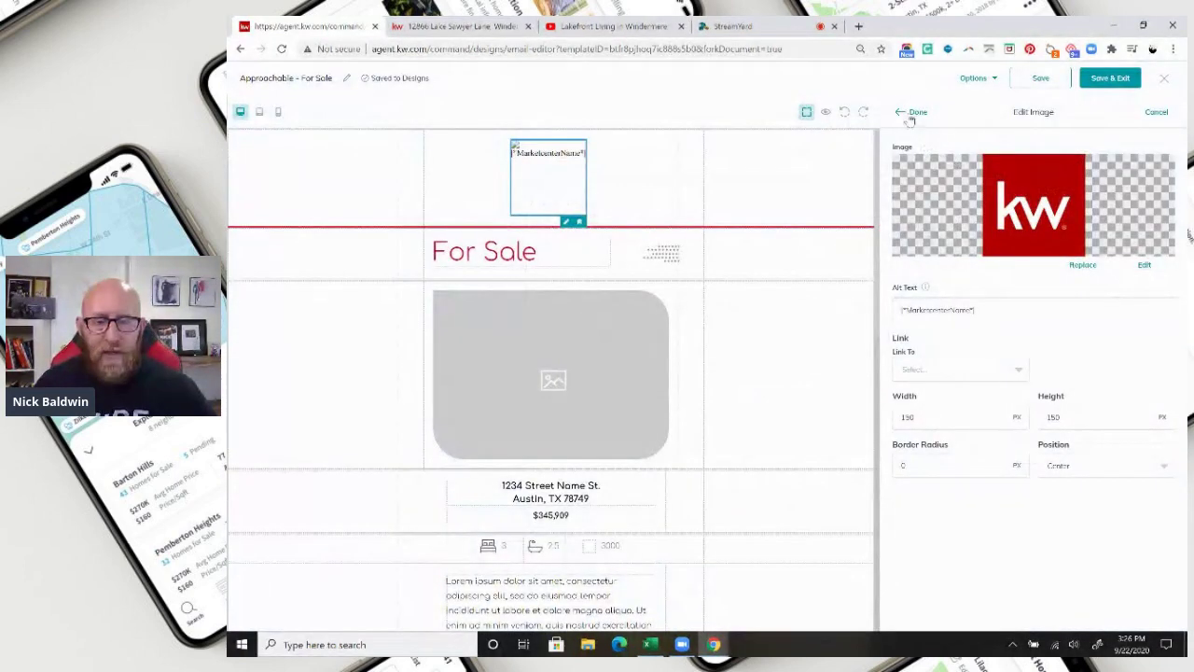
pyautogui.click(912, 114)
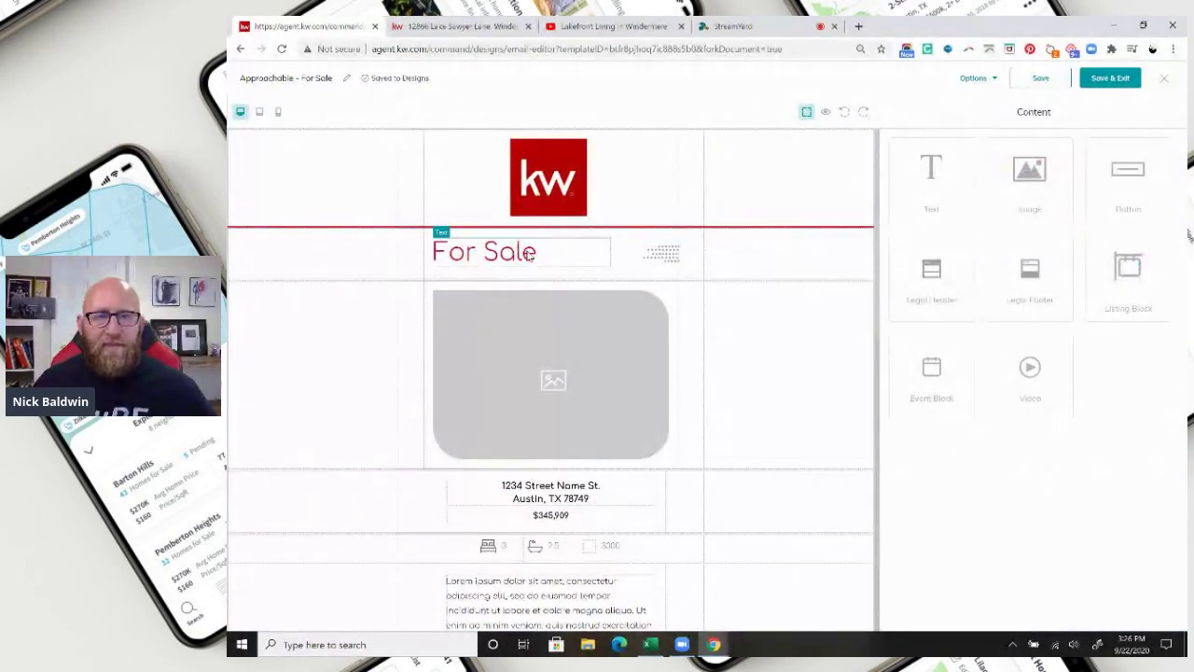
# Start replacing the main listing photo from Listing Images, searching by address.
pyautogui.click(564, 380)
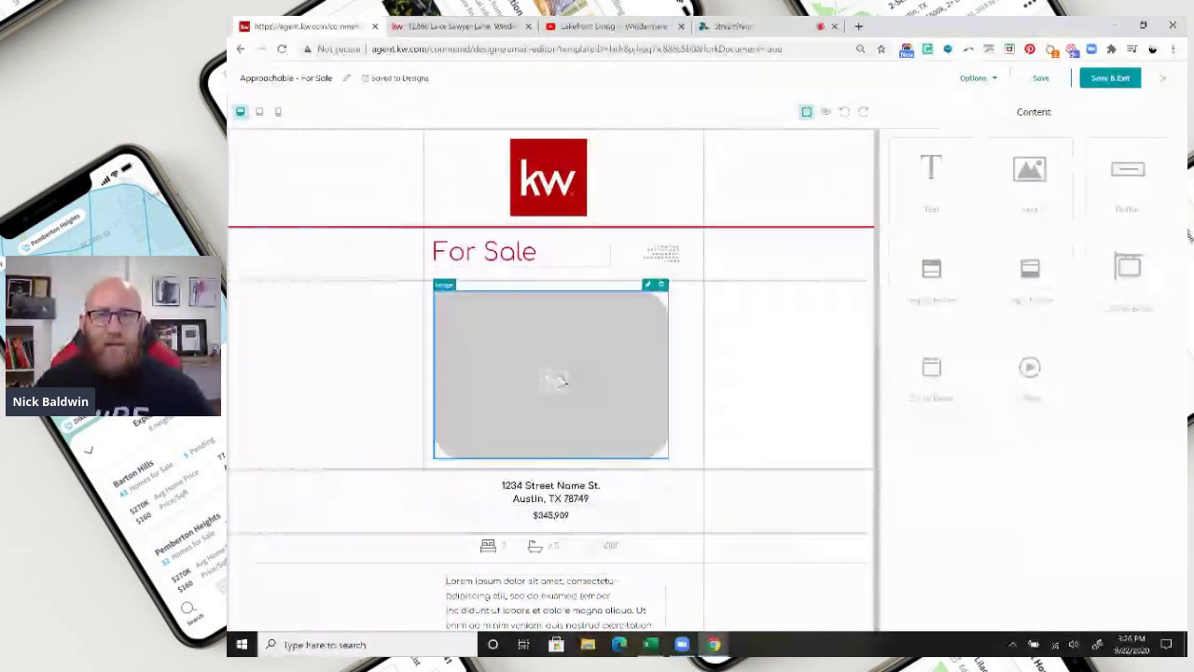
pyautogui.click(649, 286)
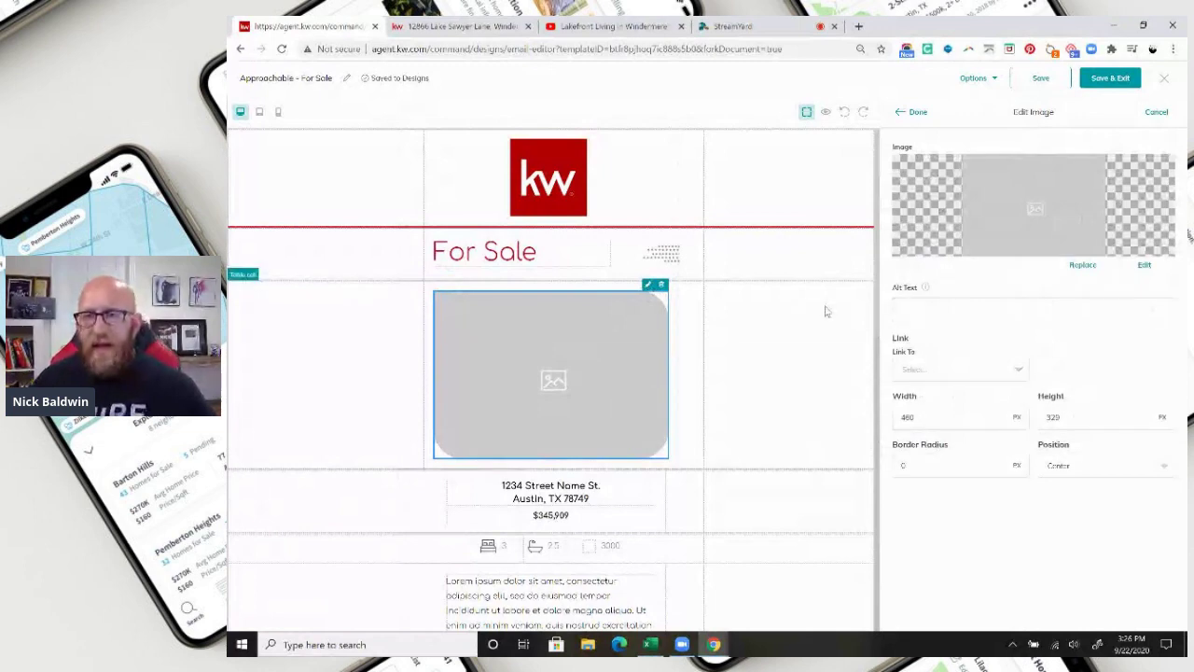
pyautogui.click(1085, 268)
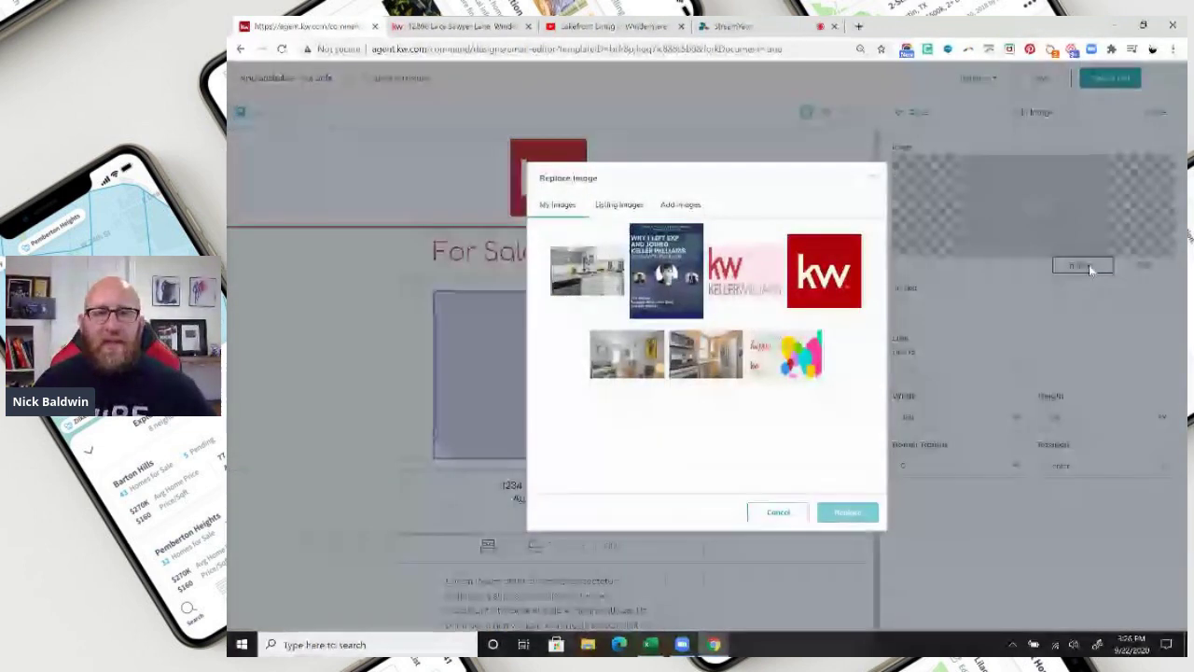
pyautogui.click(613, 207)
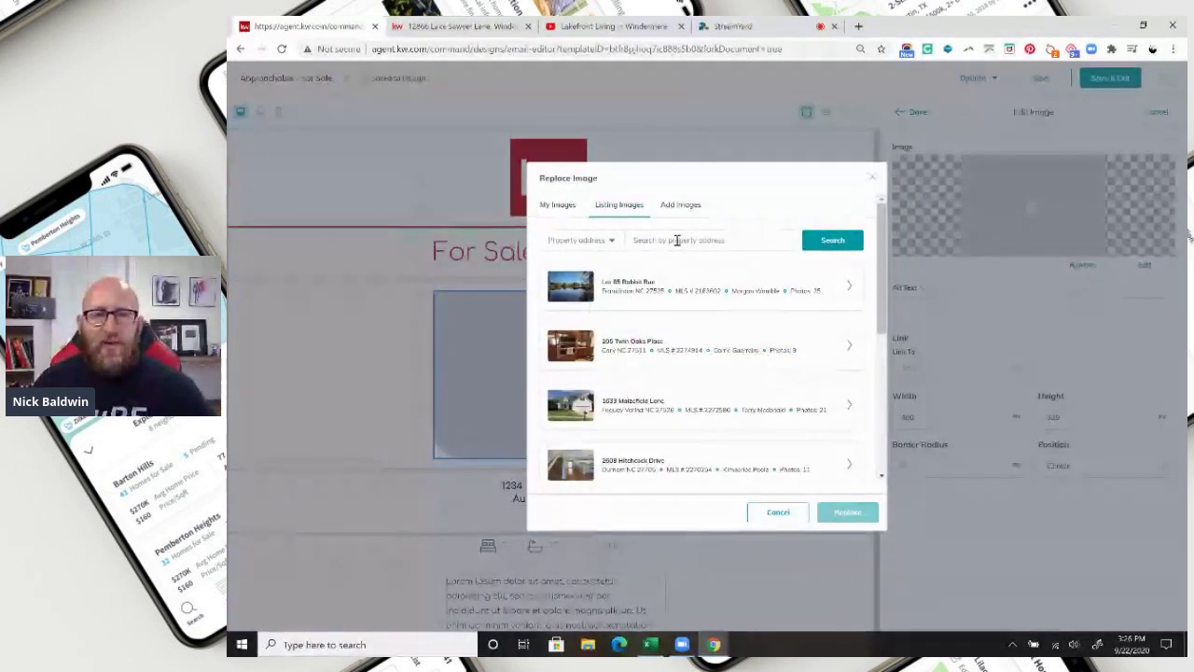
pyautogui.click(609, 239)
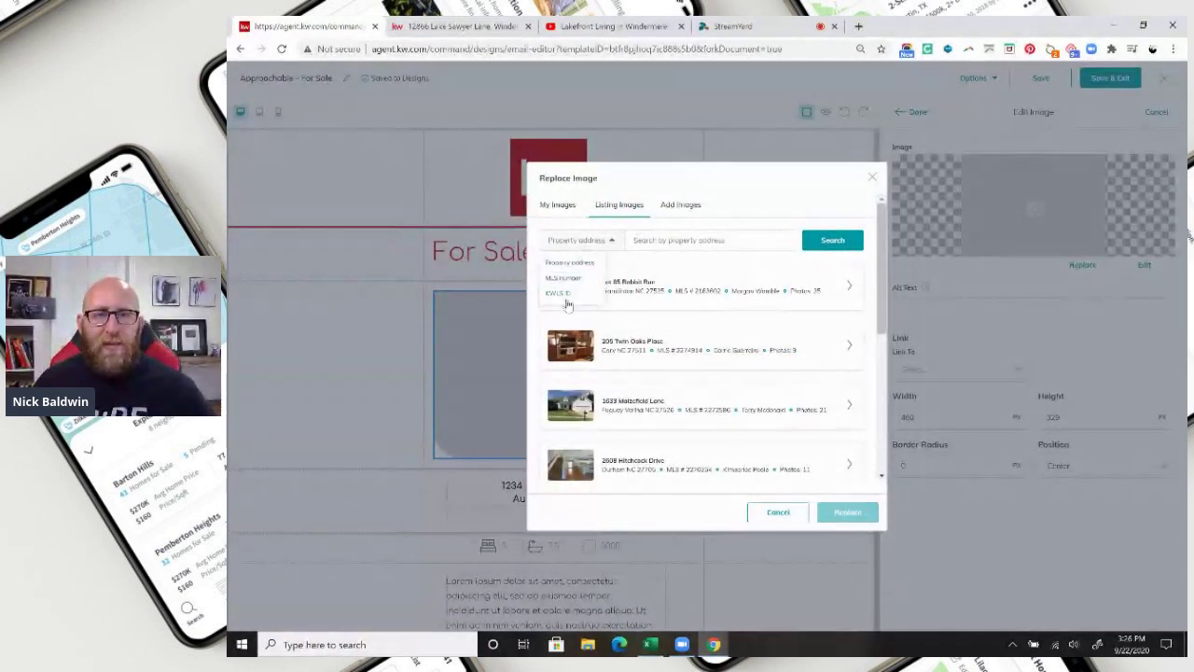
pyautogui.click(665, 241)
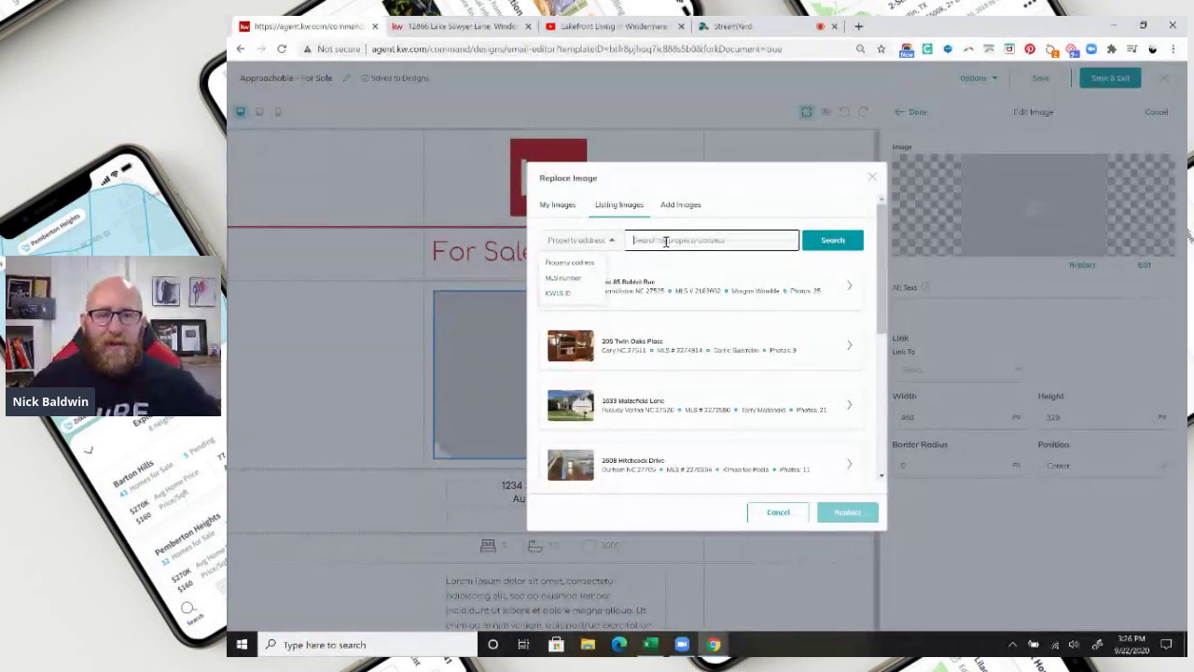
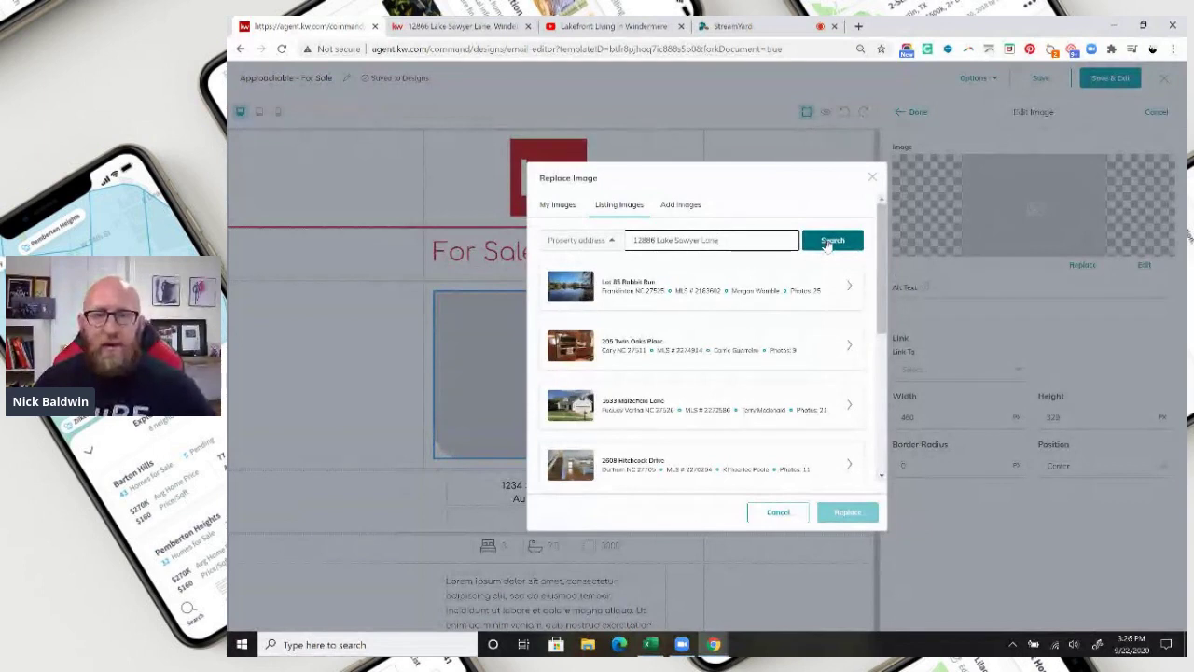
# Find the property by its pasted address and use its first exterior photo as the main image.
pyautogui.click(826, 245)
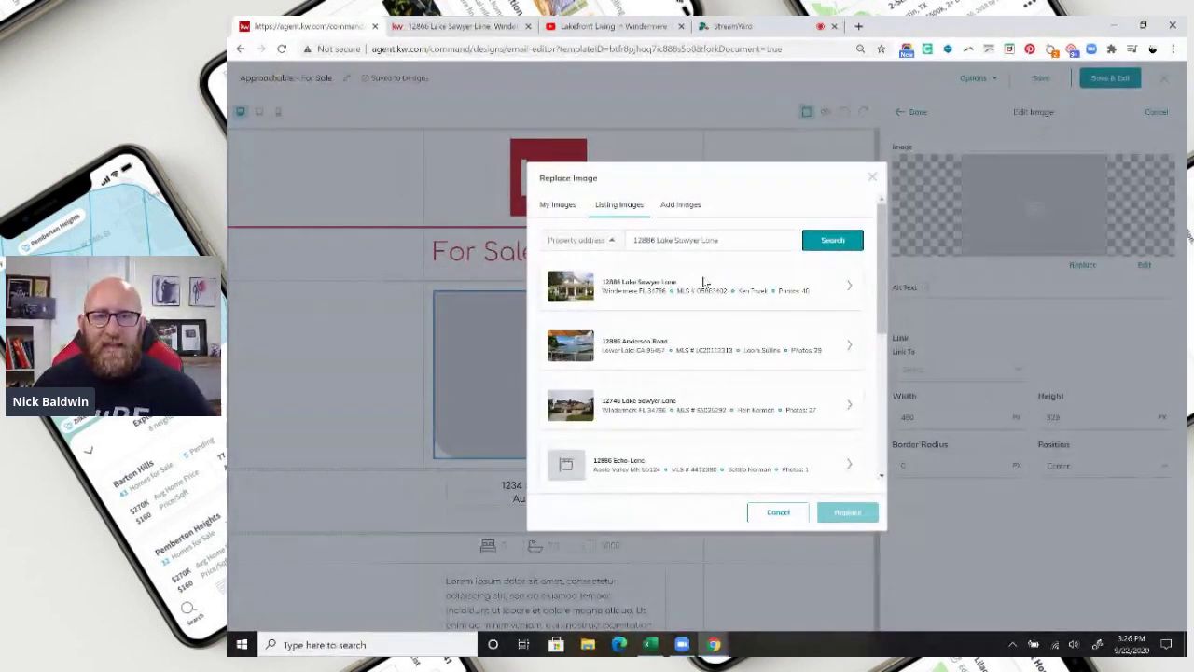
pyautogui.click(849, 286)
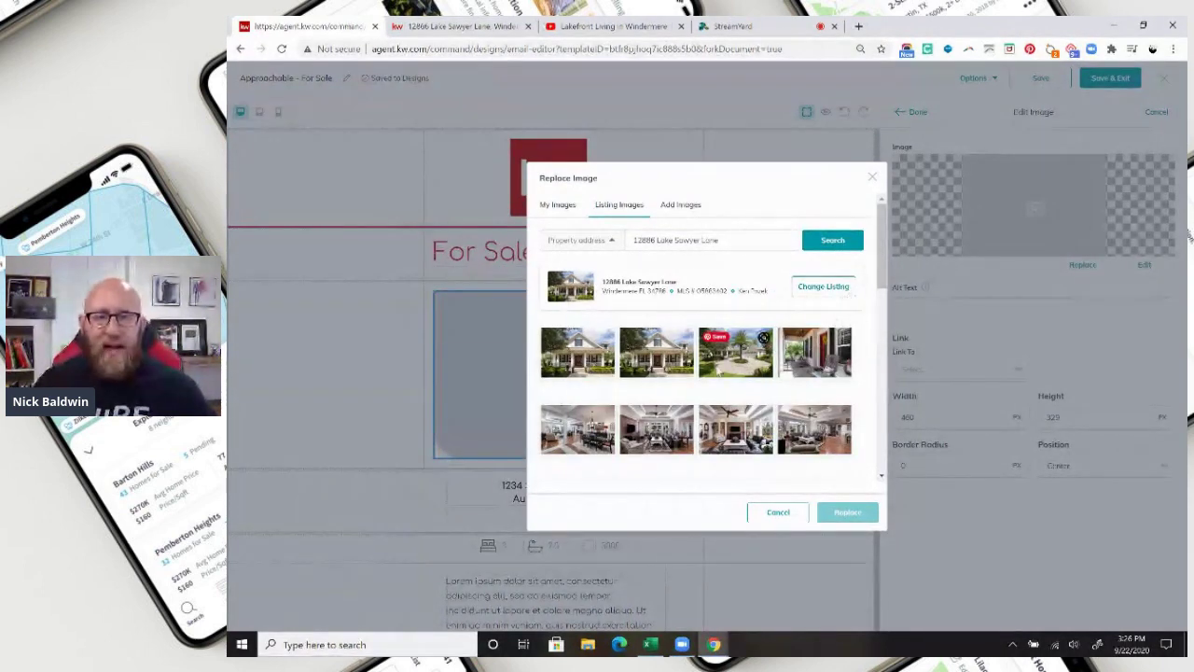
pyautogui.scroll(-5, 697, 378)
pyautogui.scroll(5, 694, 377)
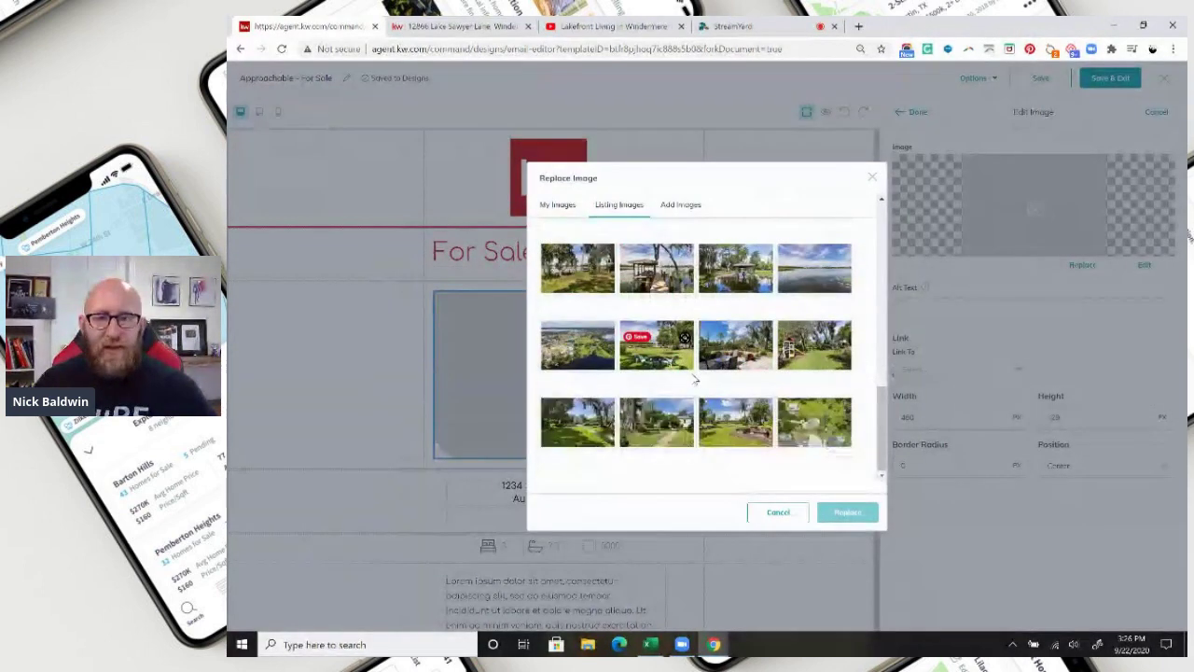
pyautogui.click(580, 356)
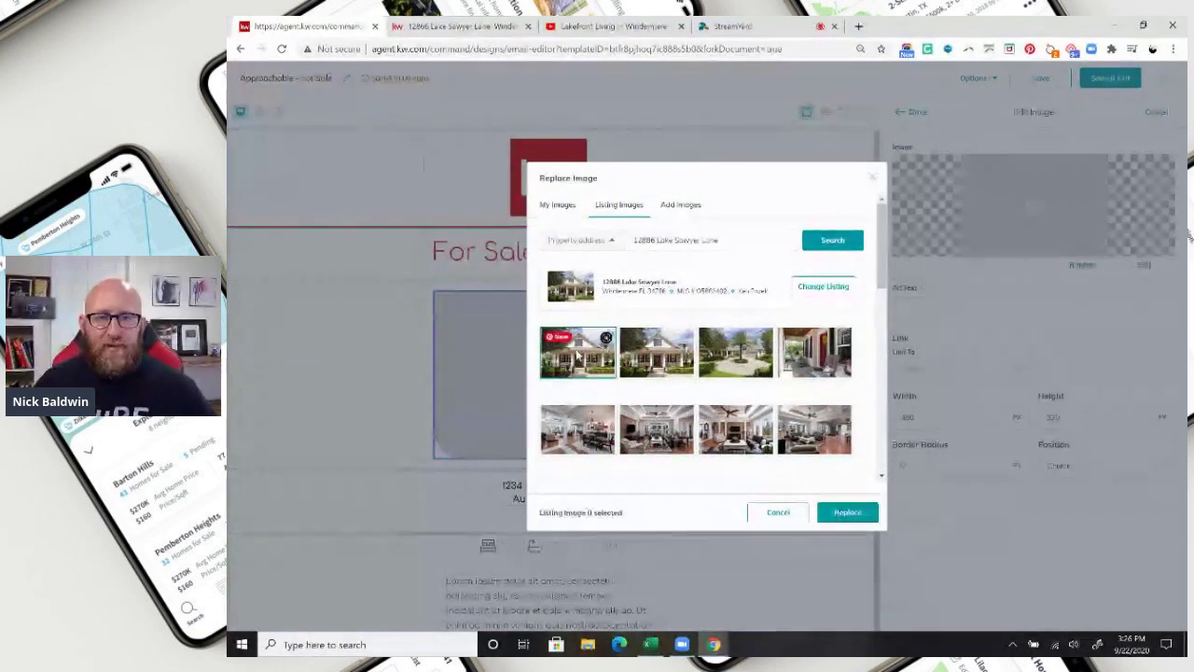
pyautogui.click(845, 512)
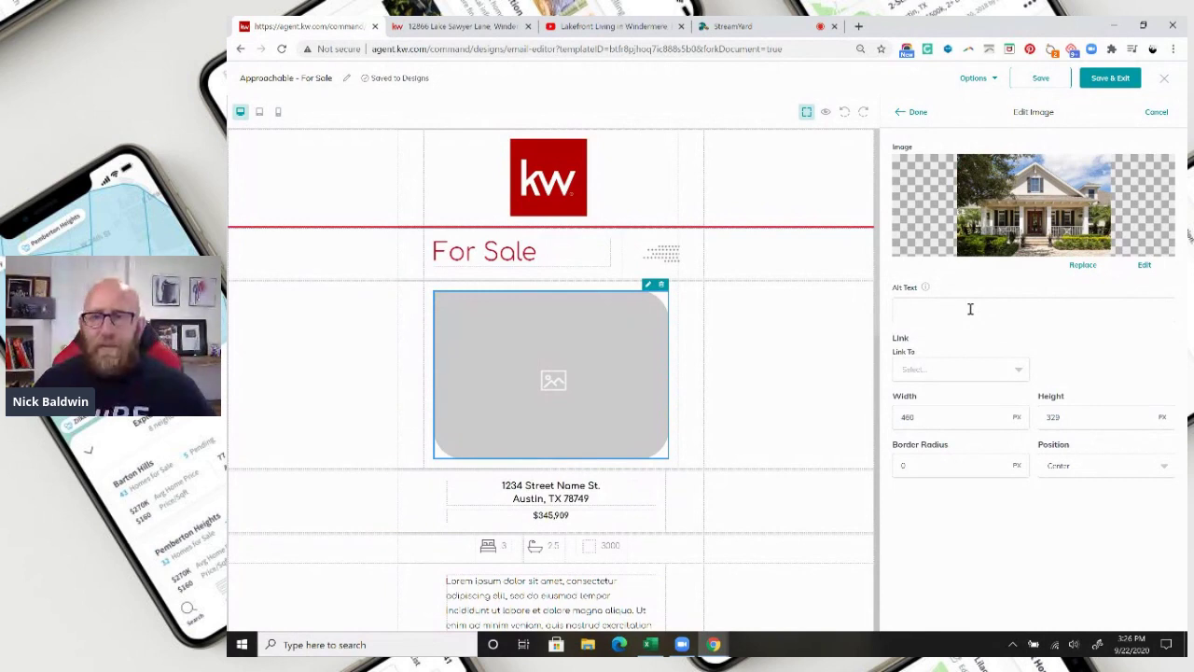
pyautogui.click(958, 371)
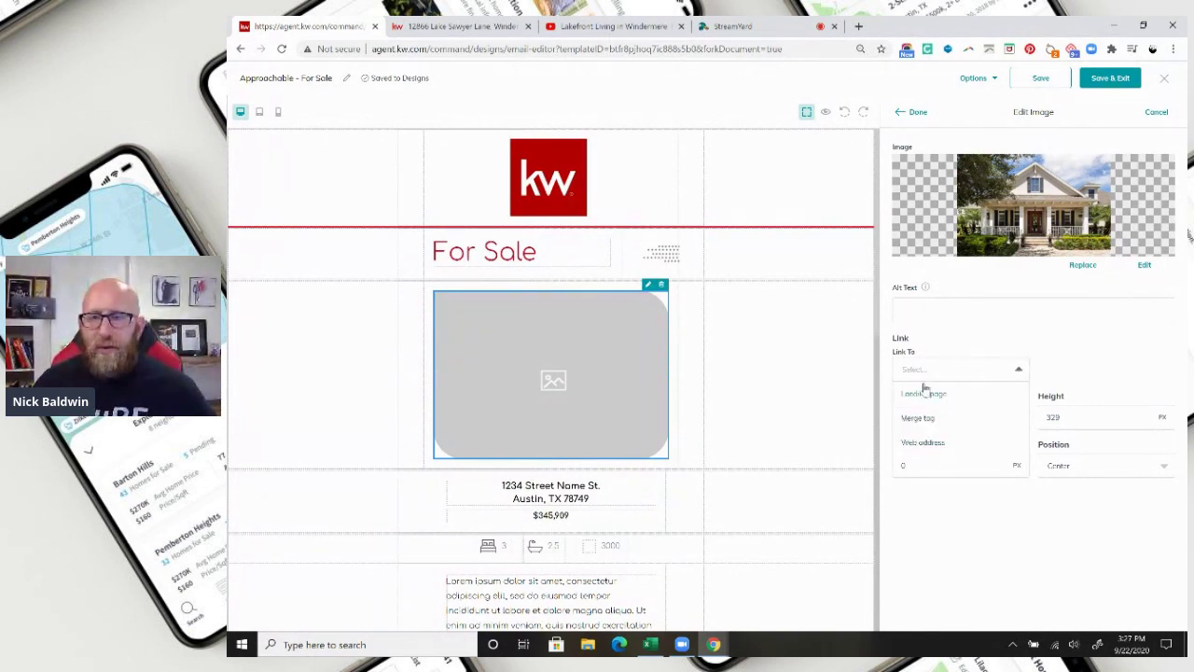
# Link the house photo to the property's listing page URL copied from the listing tab.
pyautogui.click(925, 443)
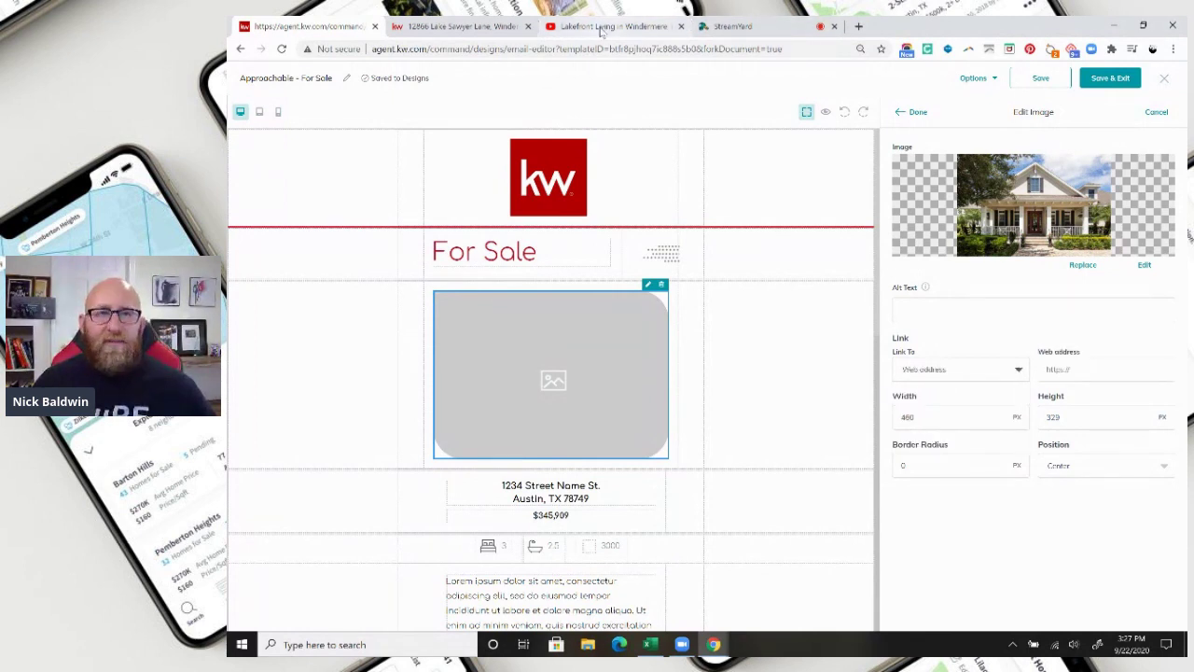
pyautogui.click(445, 28)
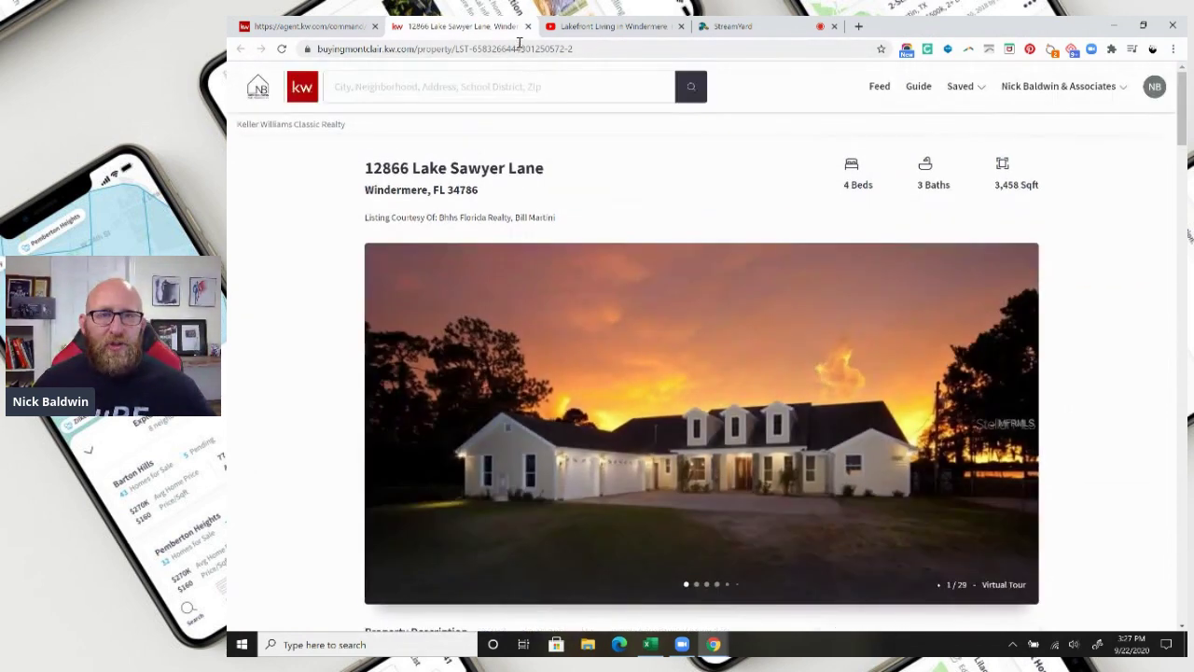
pyautogui.click(517, 49)
pyautogui.rightClick(519, 51)
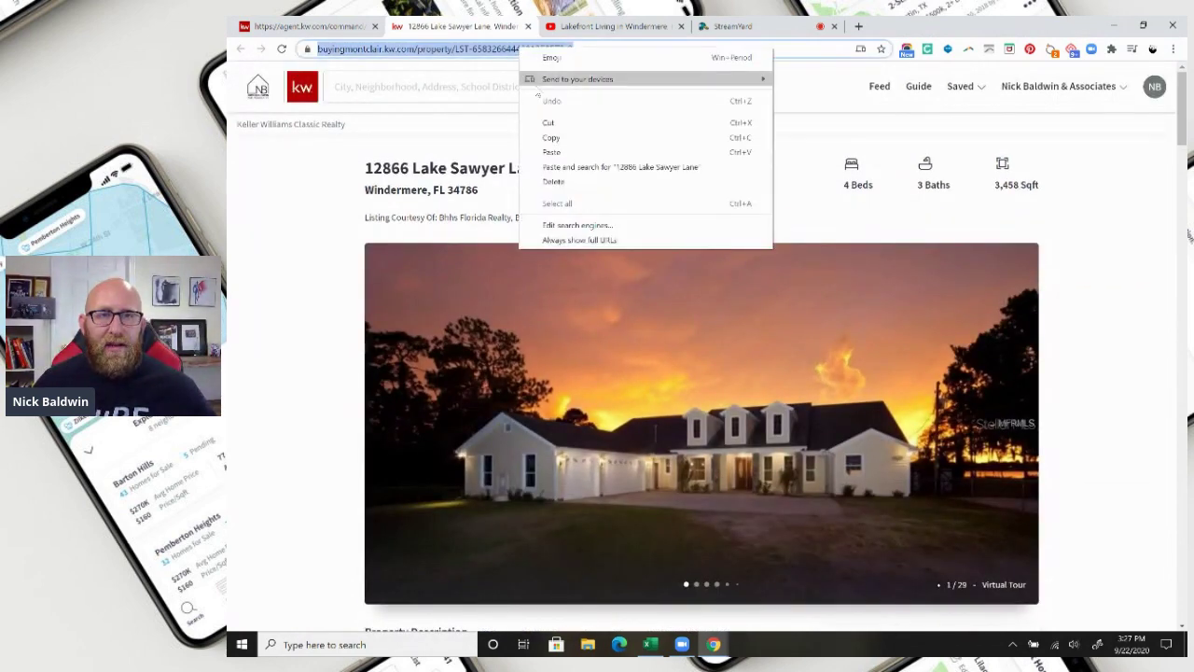
pyautogui.click(550, 137)
pyautogui.click(321, 25)
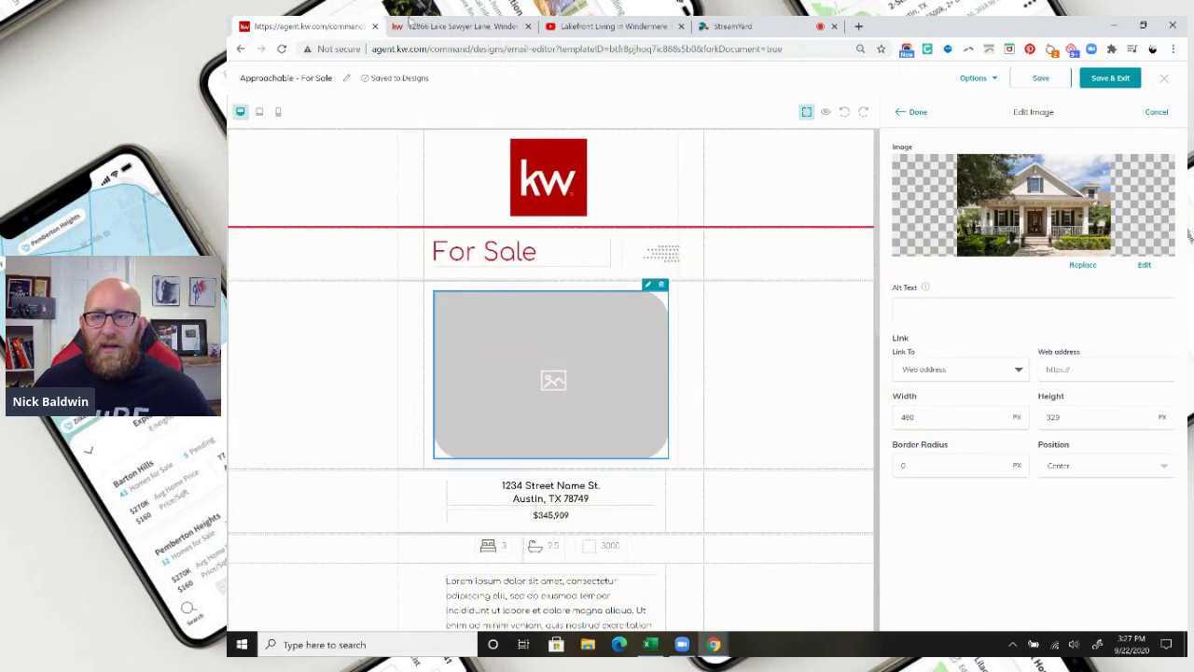
pyautogui.click(1068, 370)
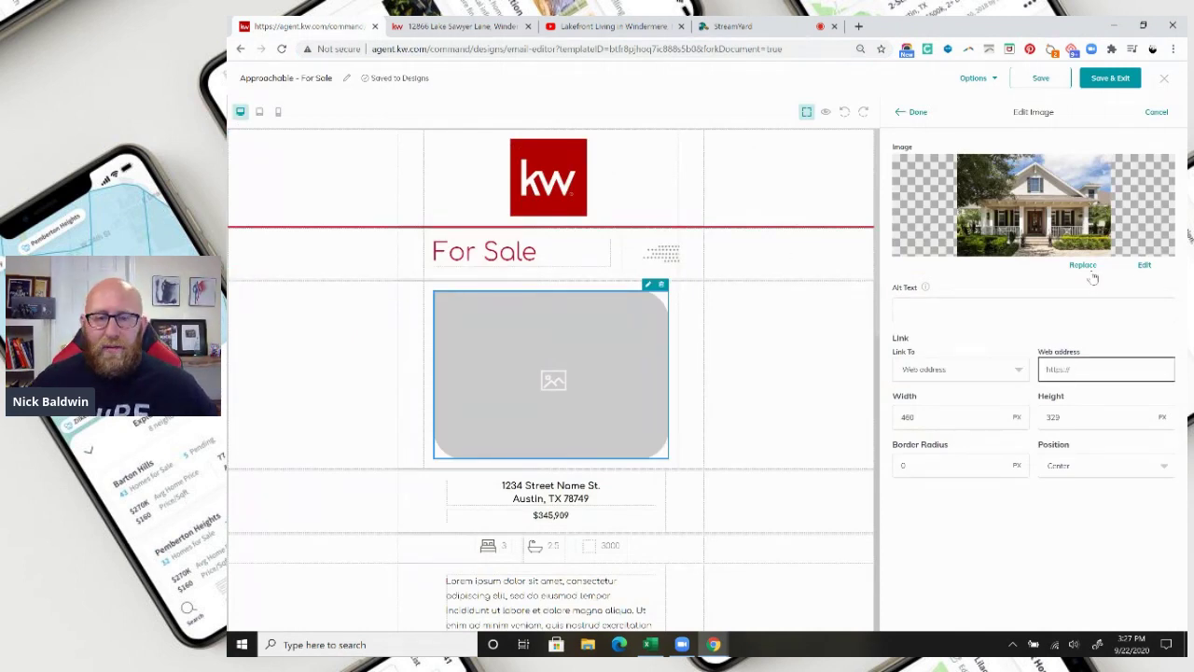
pyautogui.hotkey('ctrl', 'v')
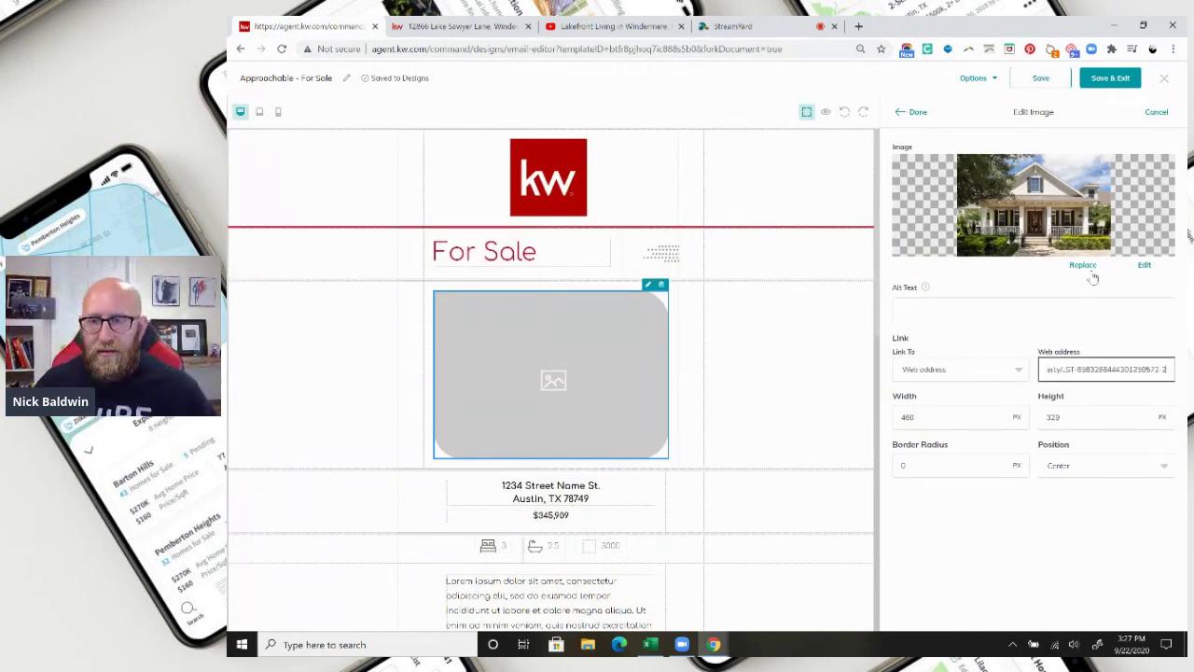
pyautogui.click(915, 113)
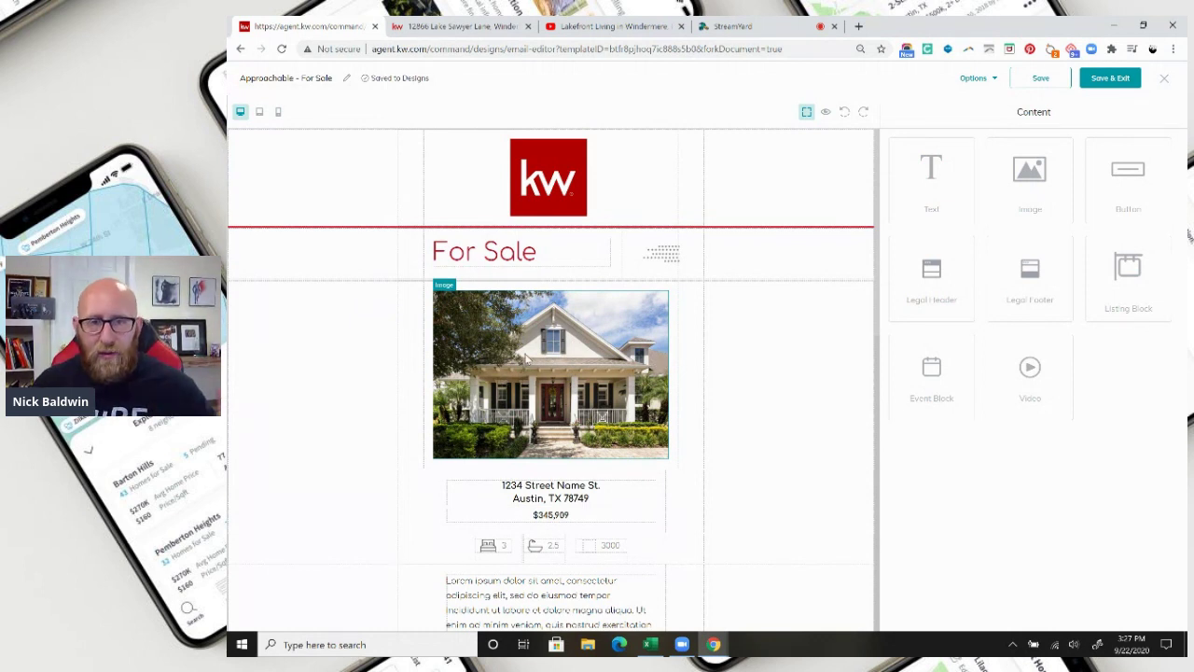
pyautogui.click(566, 498)
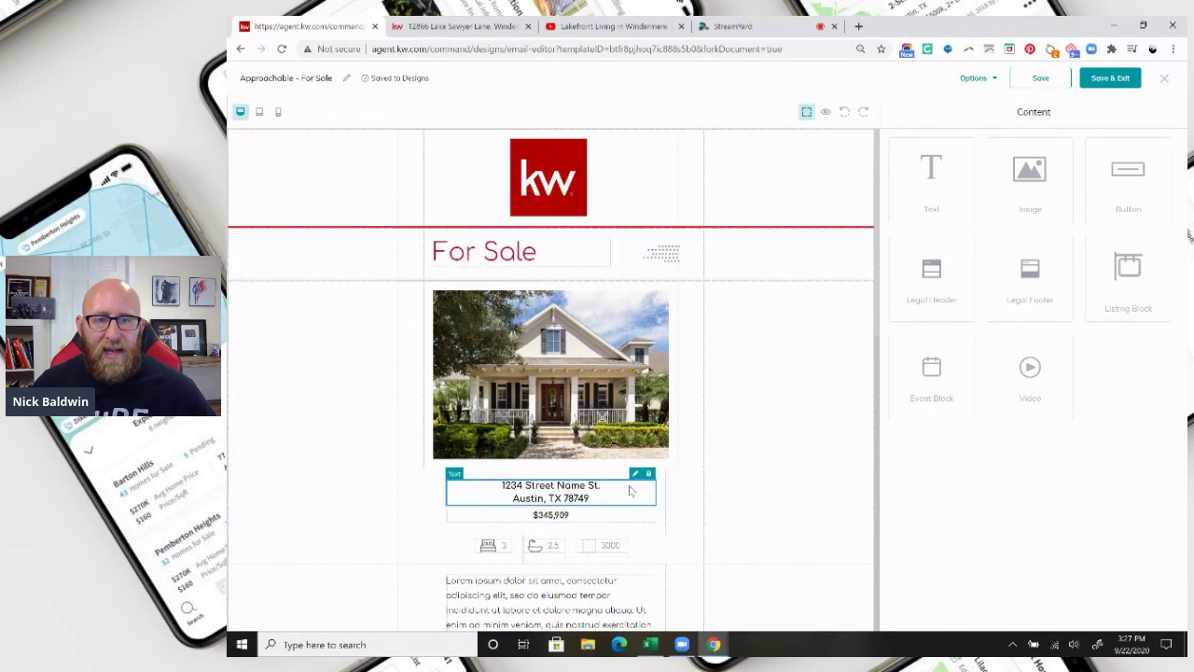
# Replace the sample address with the listed property's street address and city/state on two lines.
pyautogui.click(637, 474)
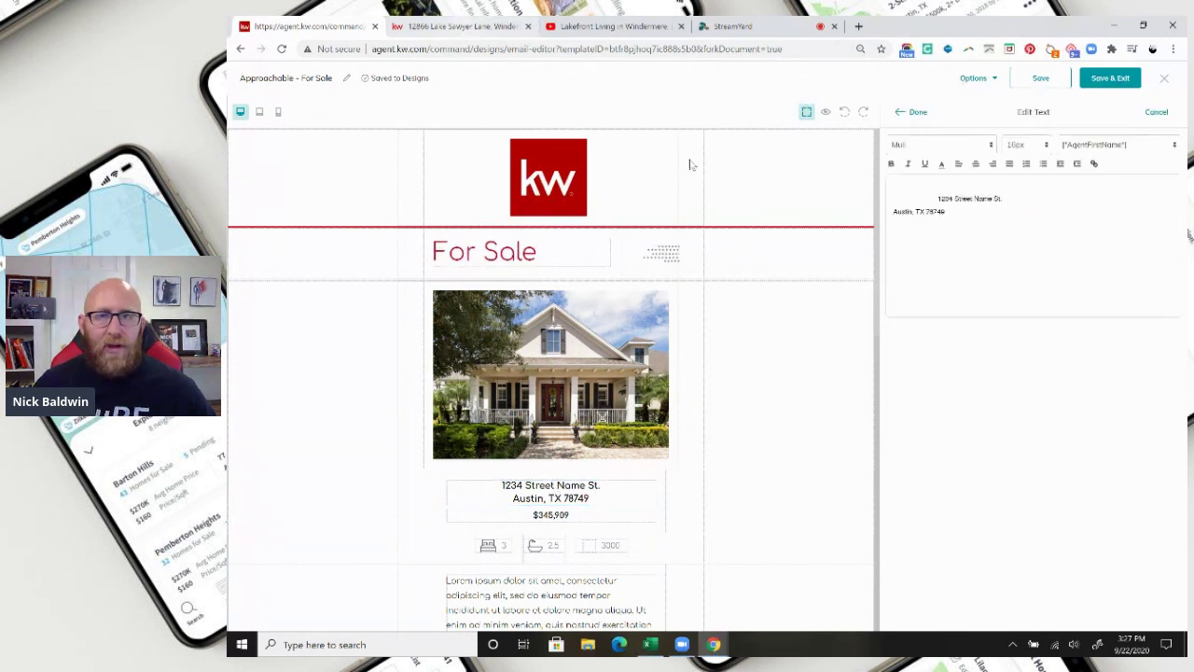
pyautogui.moveTo(954, 215); pyautogui.dragTo(890, 195)
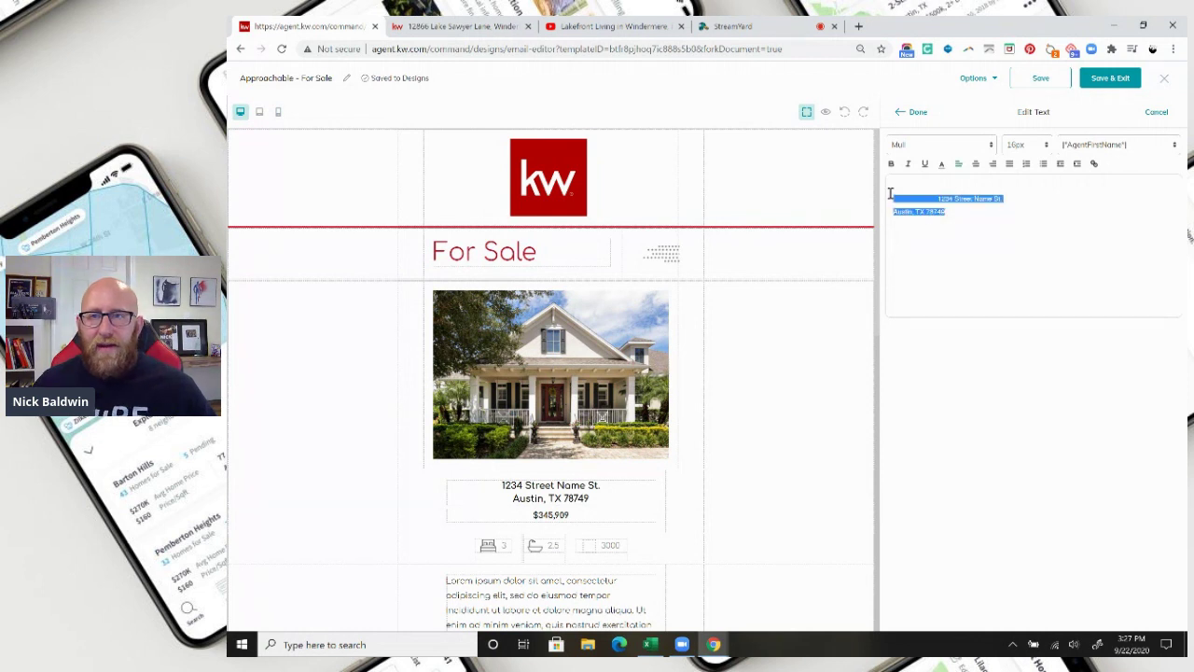
pyautogui.press('BackSpace')
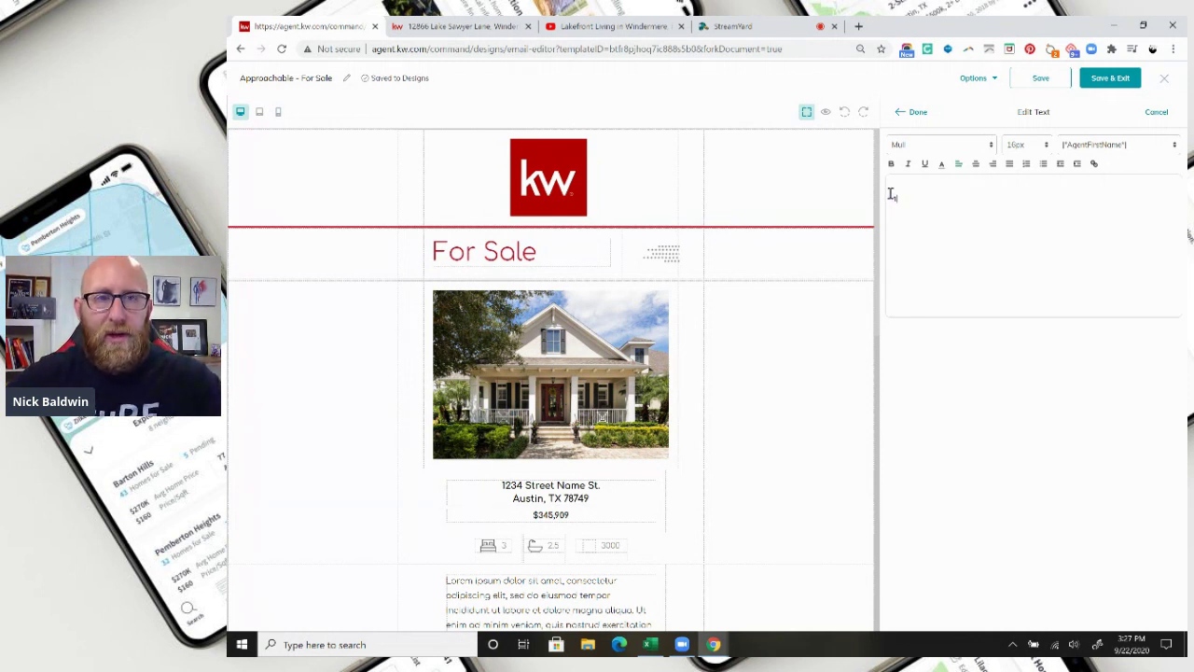
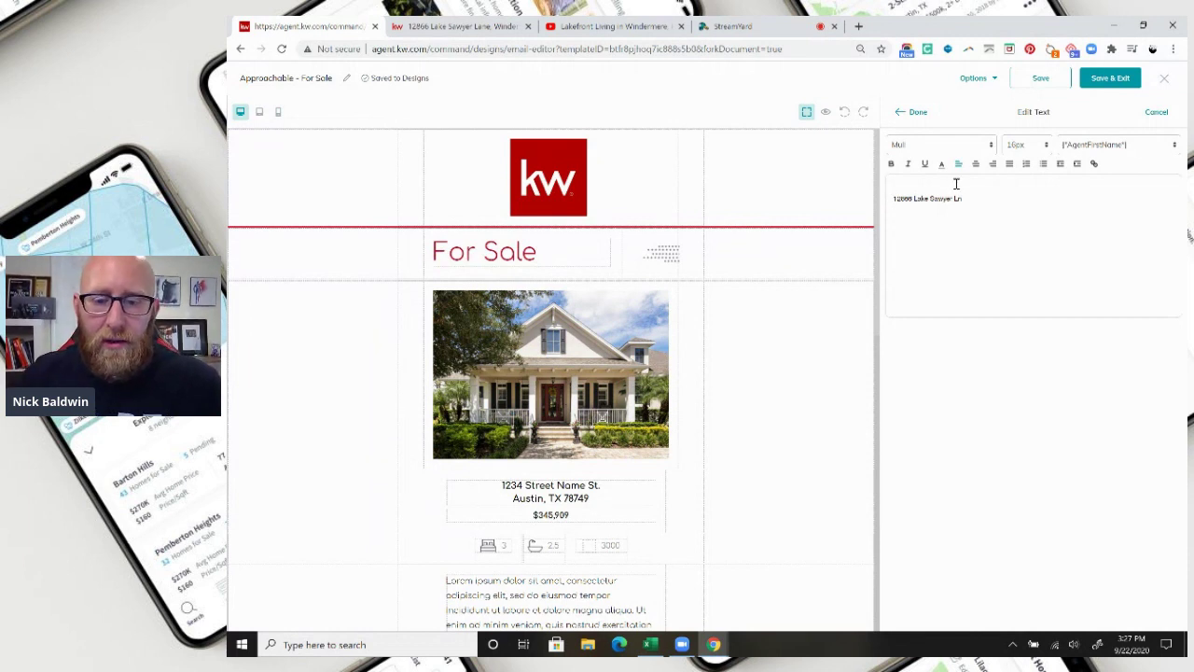
pyautogui.press('Return')
pyautogui.write('Windermere, FL')
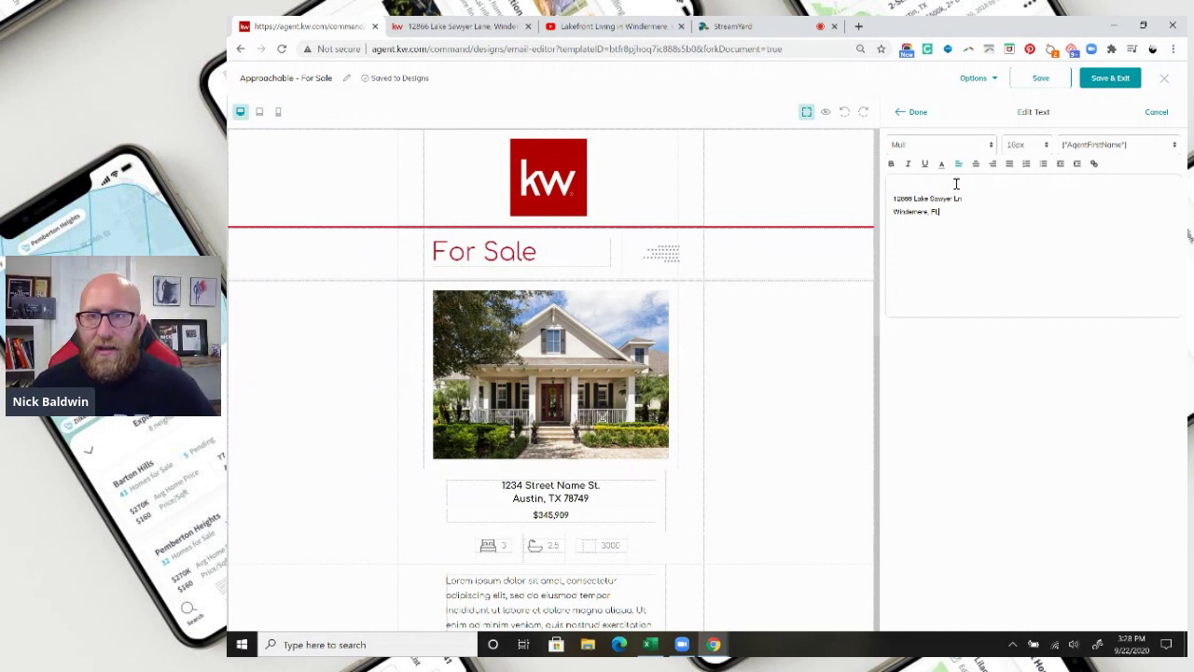
pyautogui.click(914, 113)
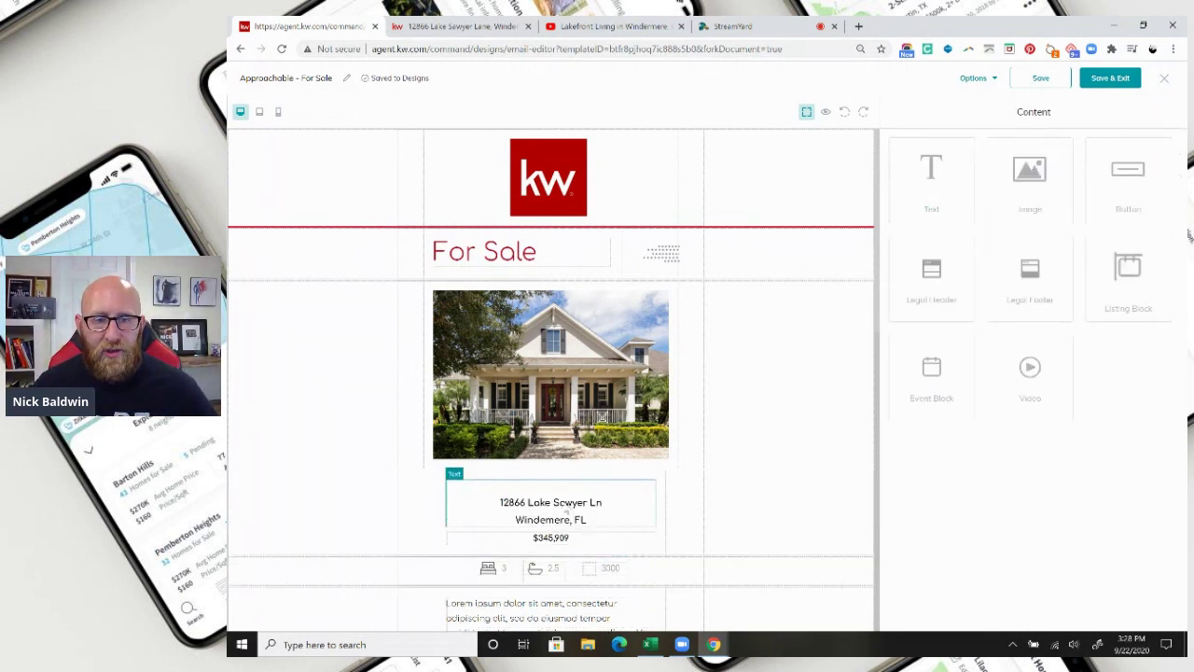
# Change the email price from $345,909 to $829,000 copied from the listing.
pyautogui.click(558, 544)
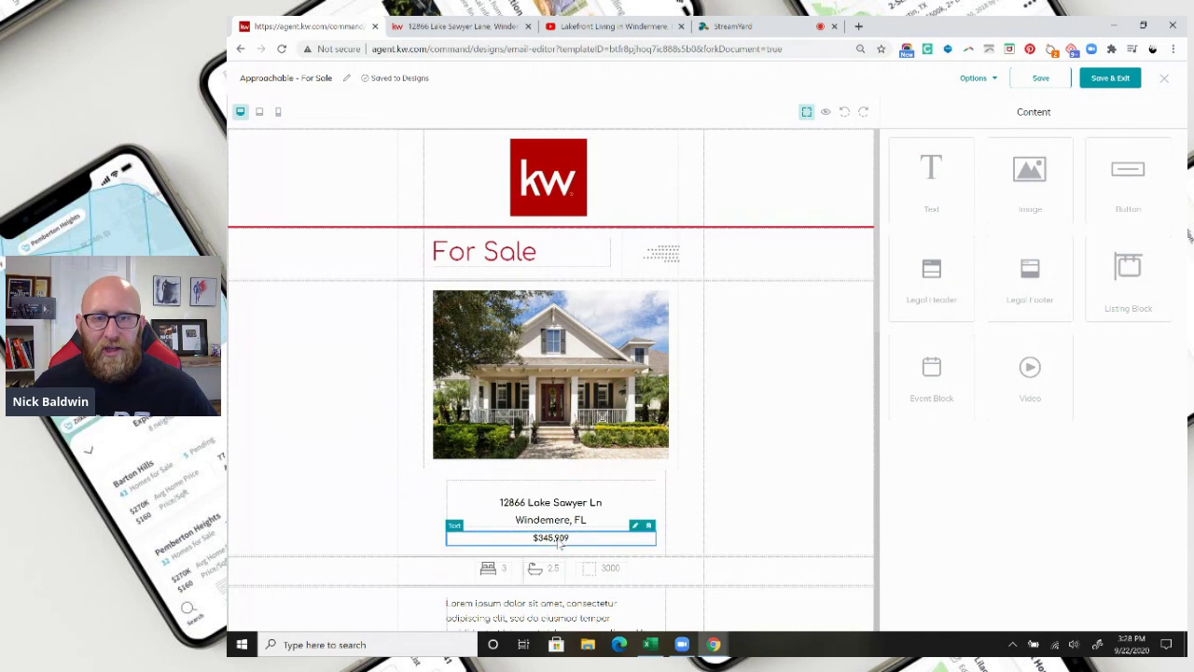
pyautogui.click(637, 527)
pyautogui.click(443, 26)
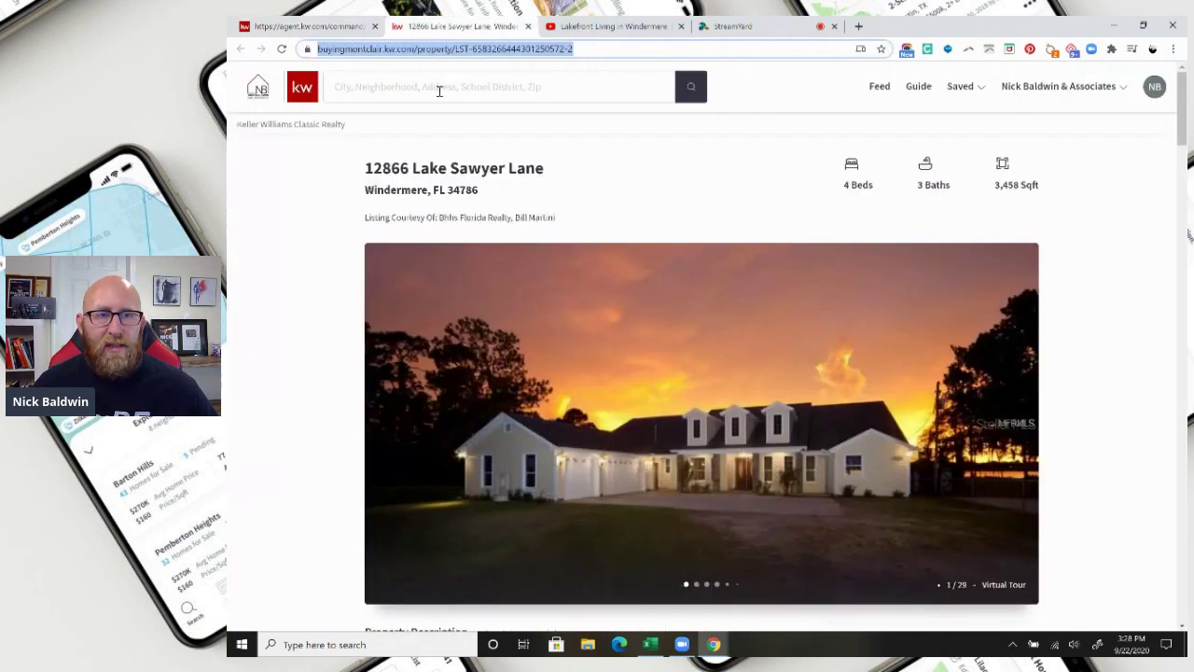
pyautogui.scroll(-3, 673, 278)
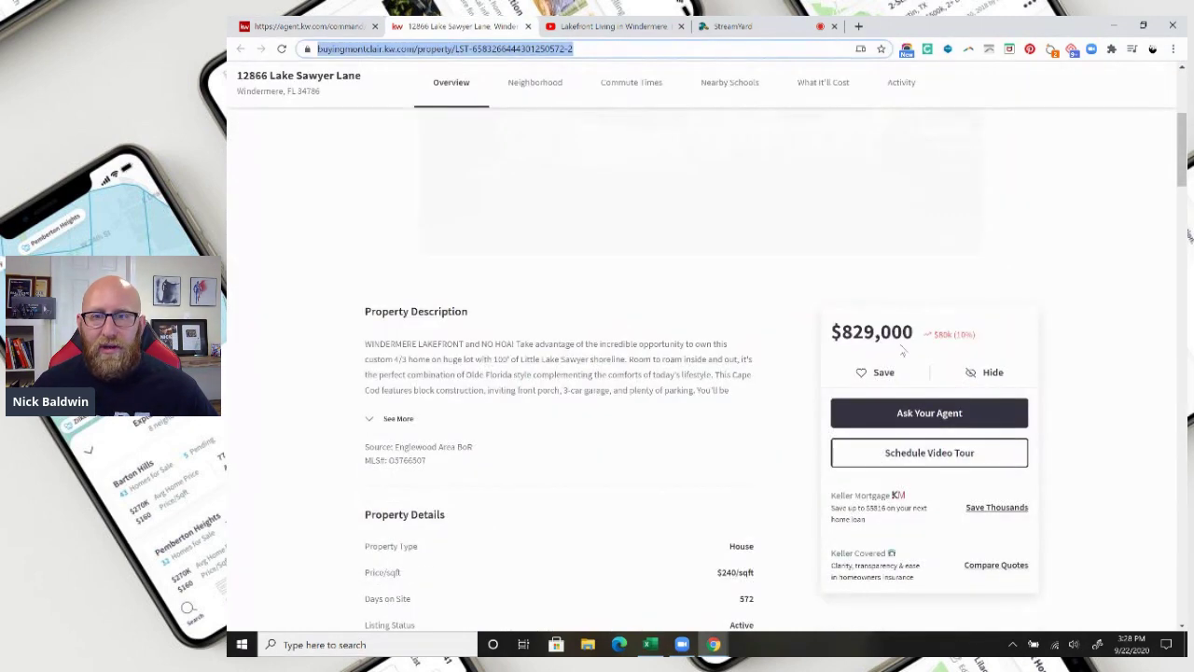
pyautogui.moveTo(833, 333); pyautogui.dragTo(914, 334)
pyautogui.rightClick(904, 329)
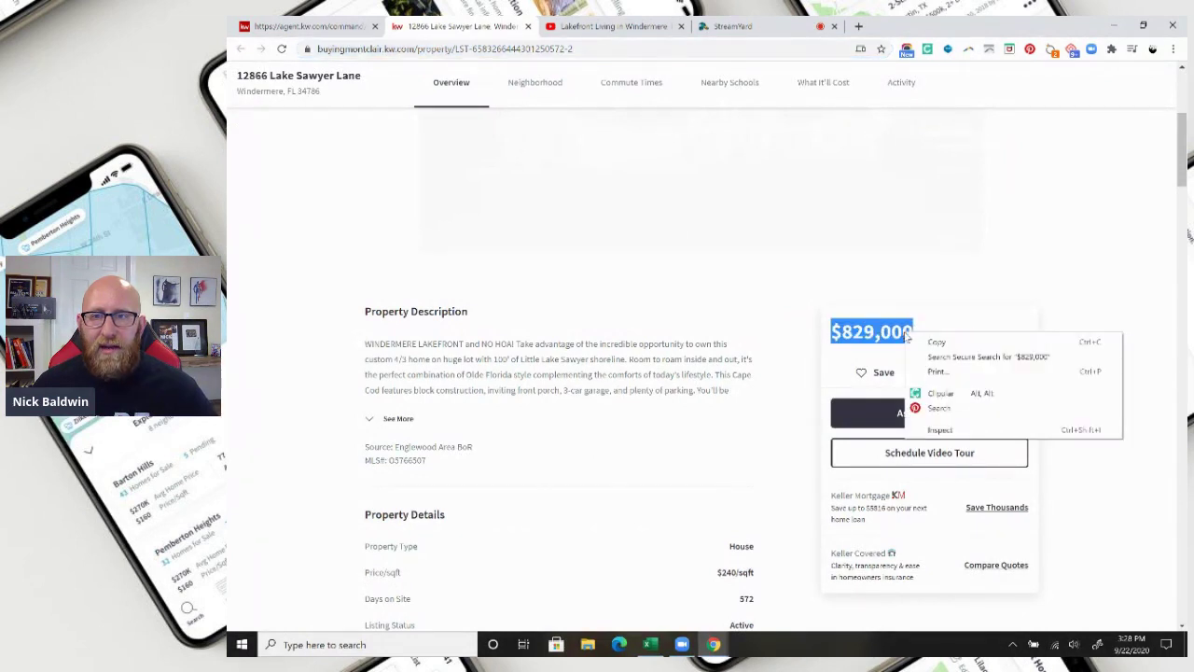
pyautogui.click(928, 340)
pyautogui.click(308, 26)
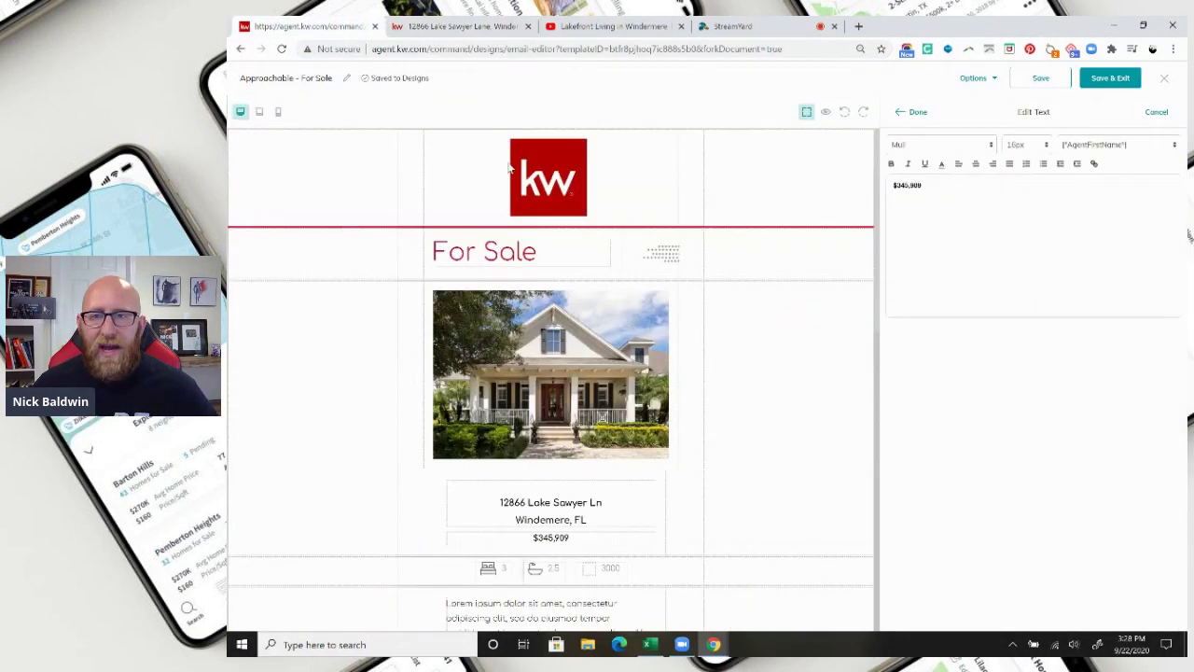
pyautogui.tripleClick(904, 186)
pyautogui.hotkey('ctrl', 'v')
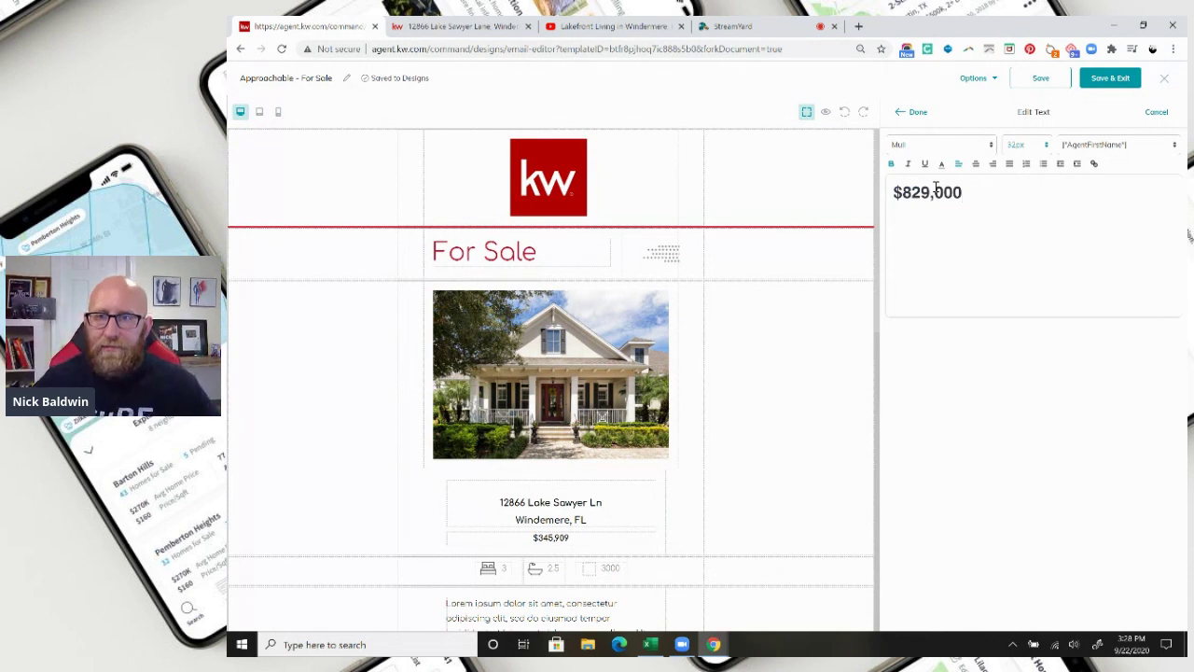
pyautogui.click(914, 112)
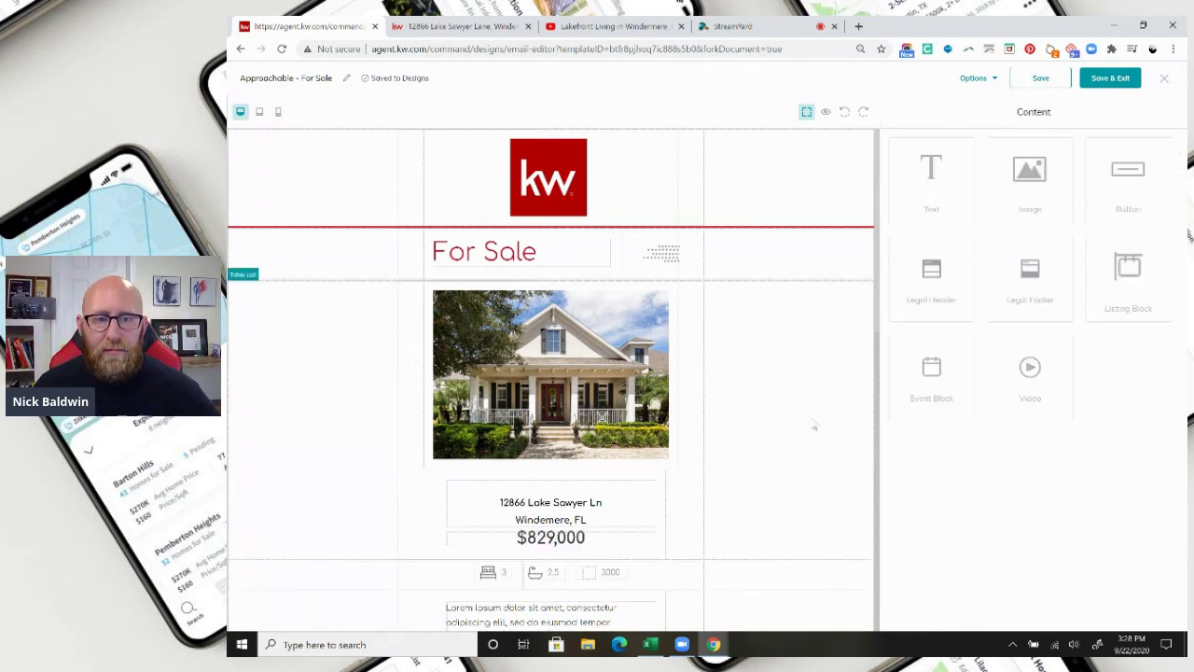
# Copy the 3,458 square footage figure from the property listing page.
pyautogui.scroll(-3, 746, 457)
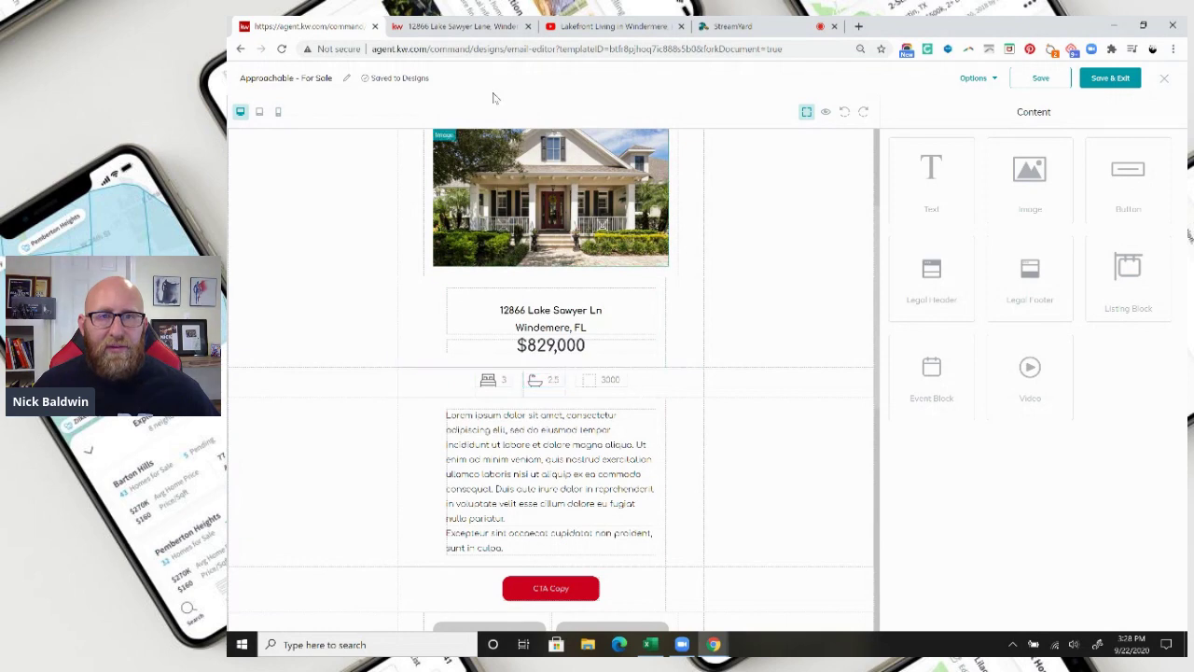
pyautogui.click(459, 26)
pyautogui.scroll(4, 918, 431)
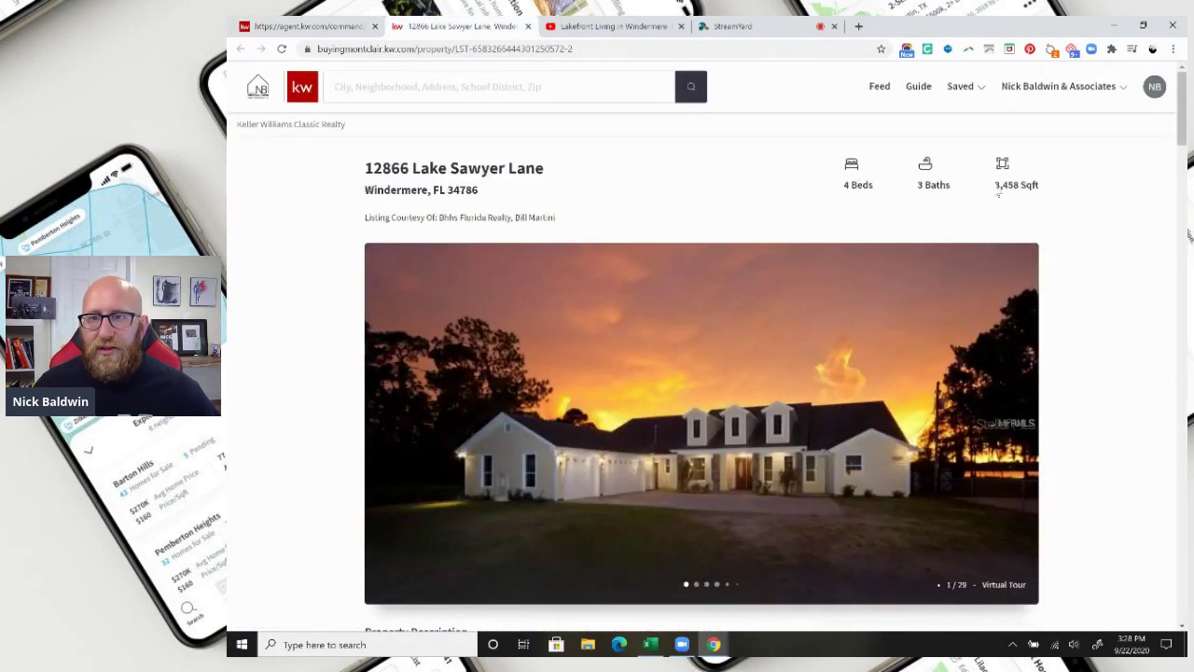
pyautogui.moveTo(997, 185); pyautogui.dragTo(1019, 186)
pyautogui.rightClick(1019, 186)
pyautogui.click(1036, 198)
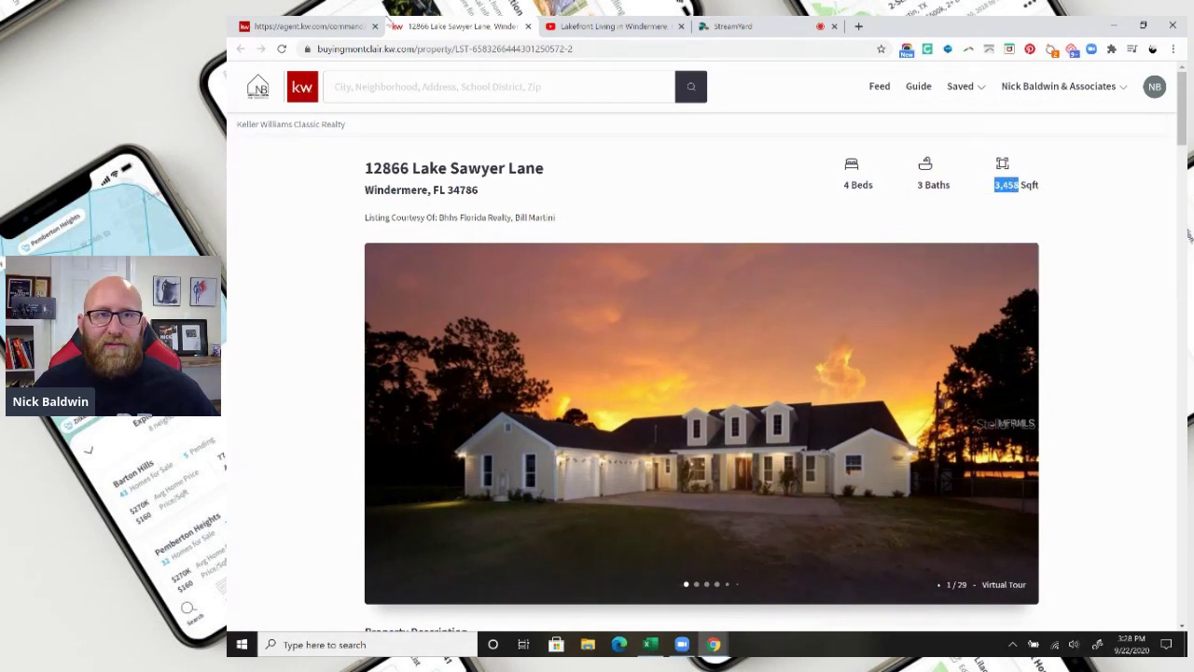
pyautogui.click(310, 28)
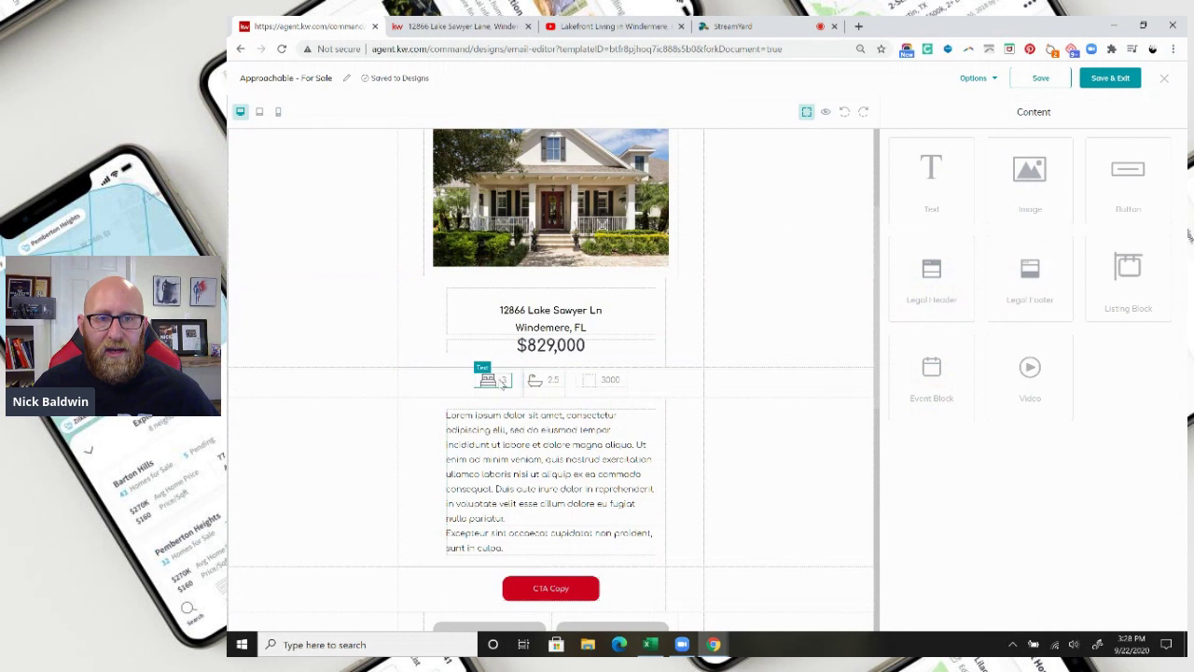
# Update the beds figure, set baths to 3 and square footage to 3,458.
pyautogui.click(495, 377)
pyautogui.click(493, 369)
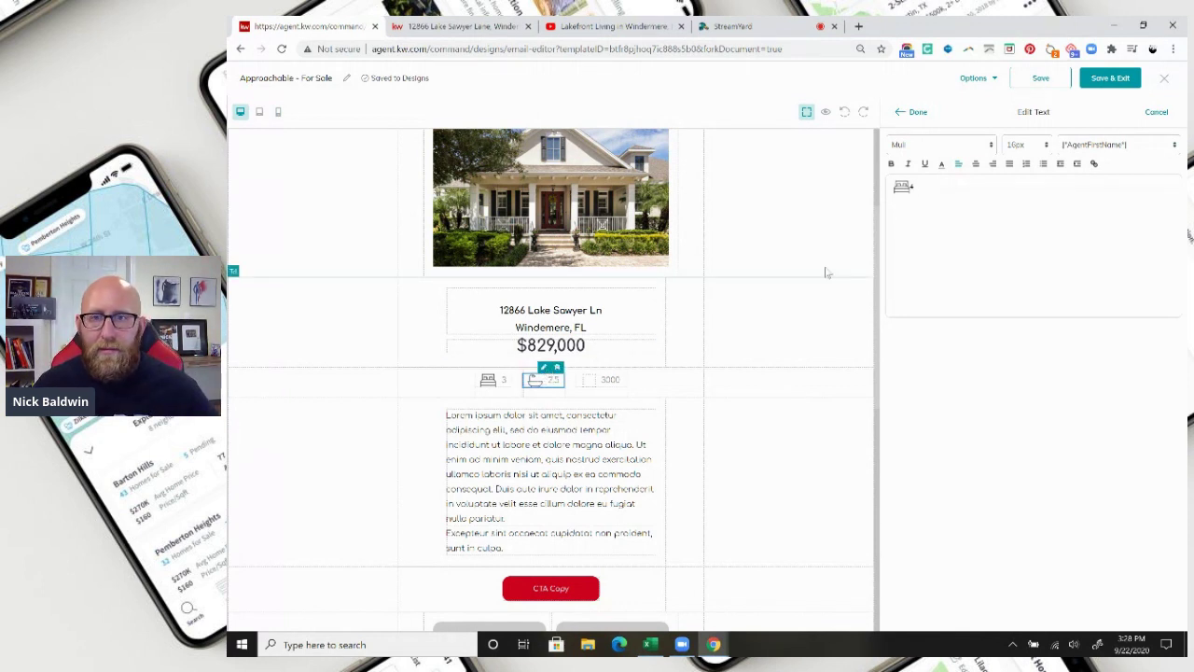
pyautogui.click(535, 379)
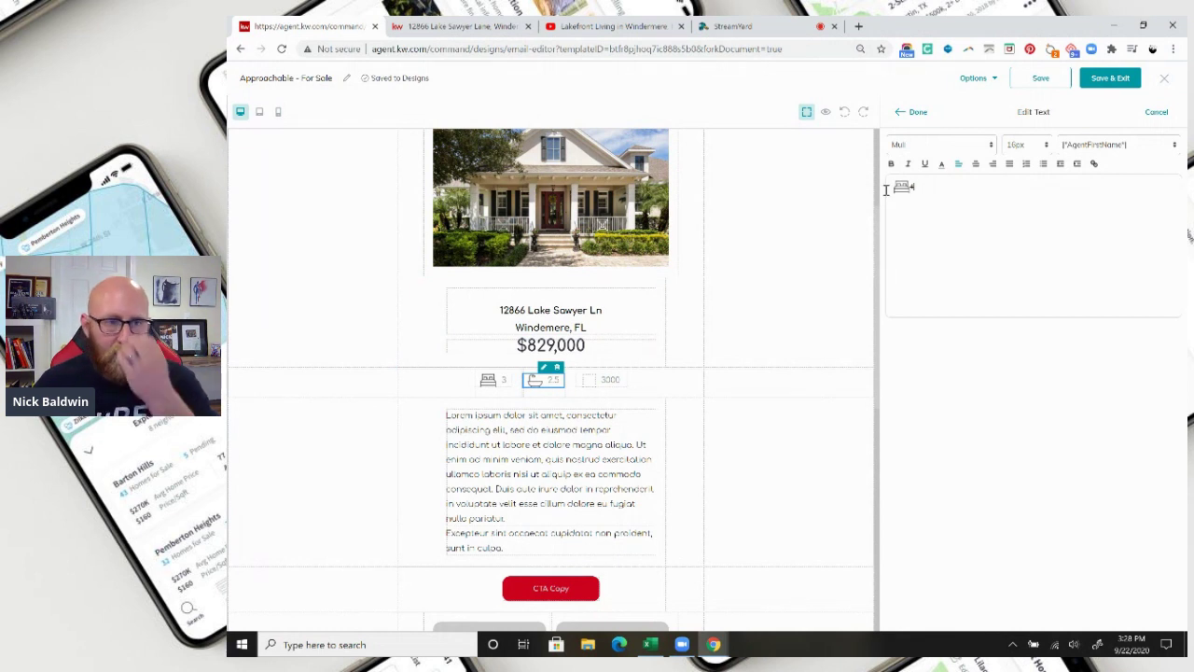
pyautogui.click(901, 112)
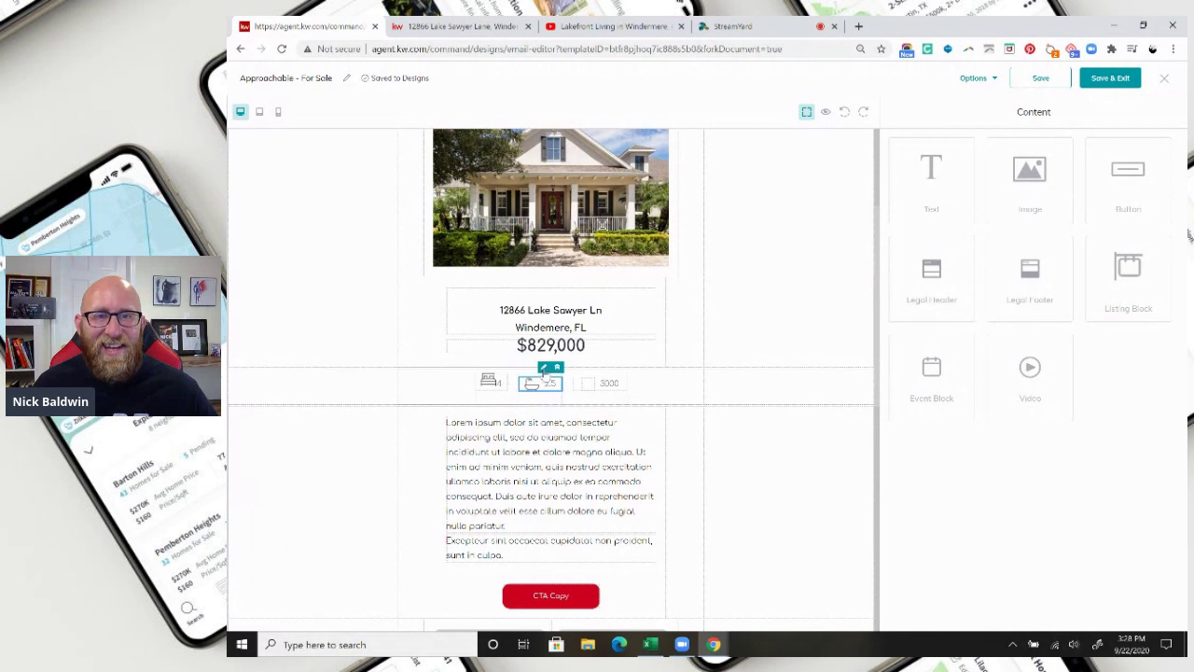
pyautogui.click(543, 367)
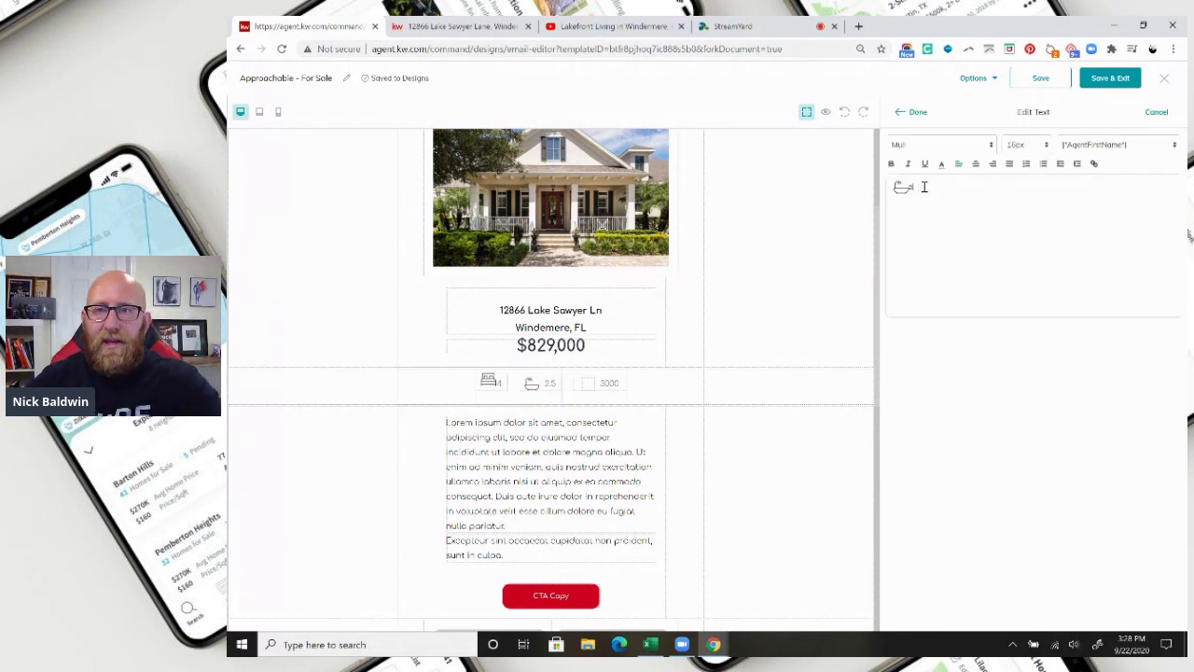
pyautogui.click(914, 114)
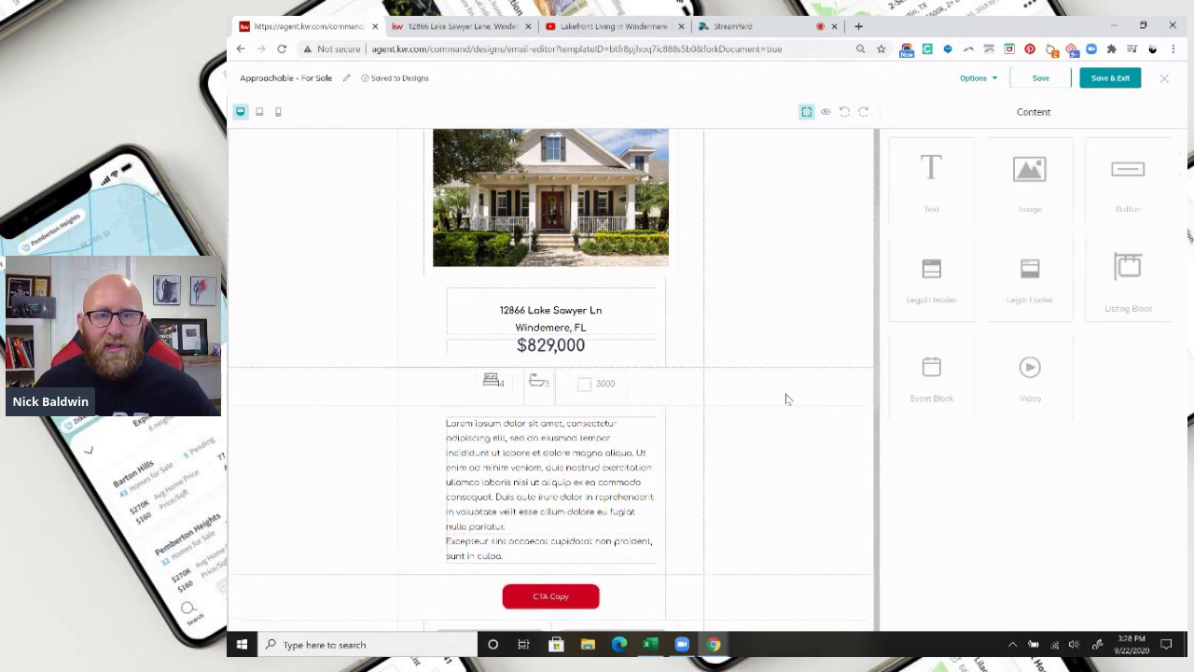
pyautogui.click(586, 392)
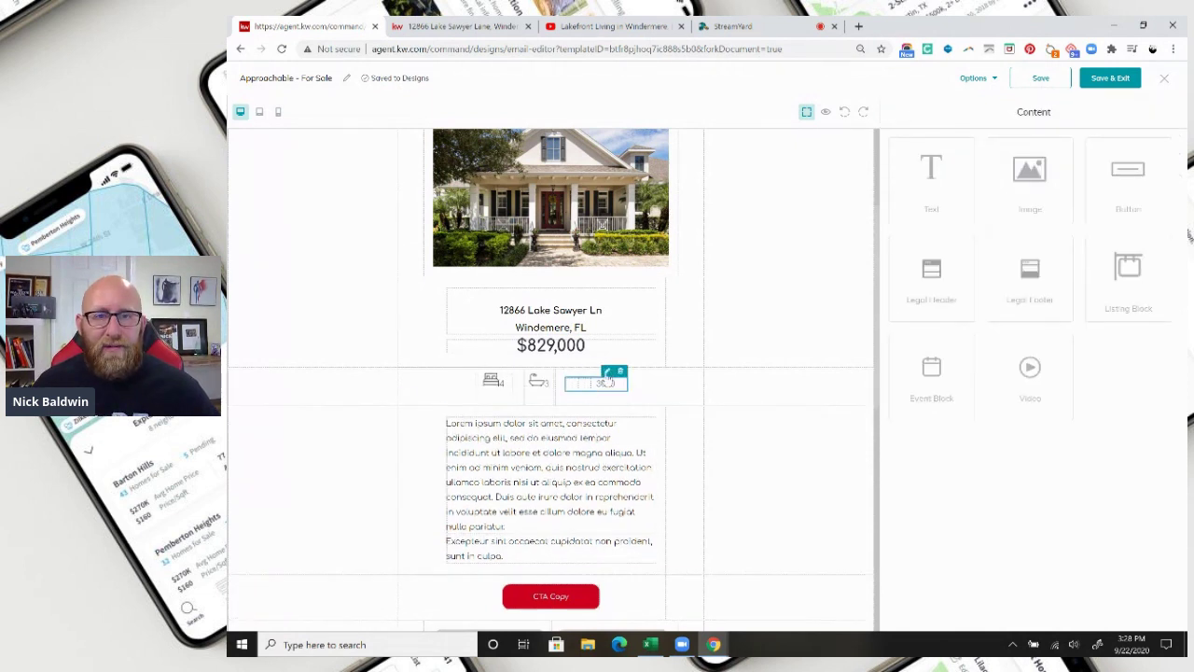
pyautogui.click(607, 372)
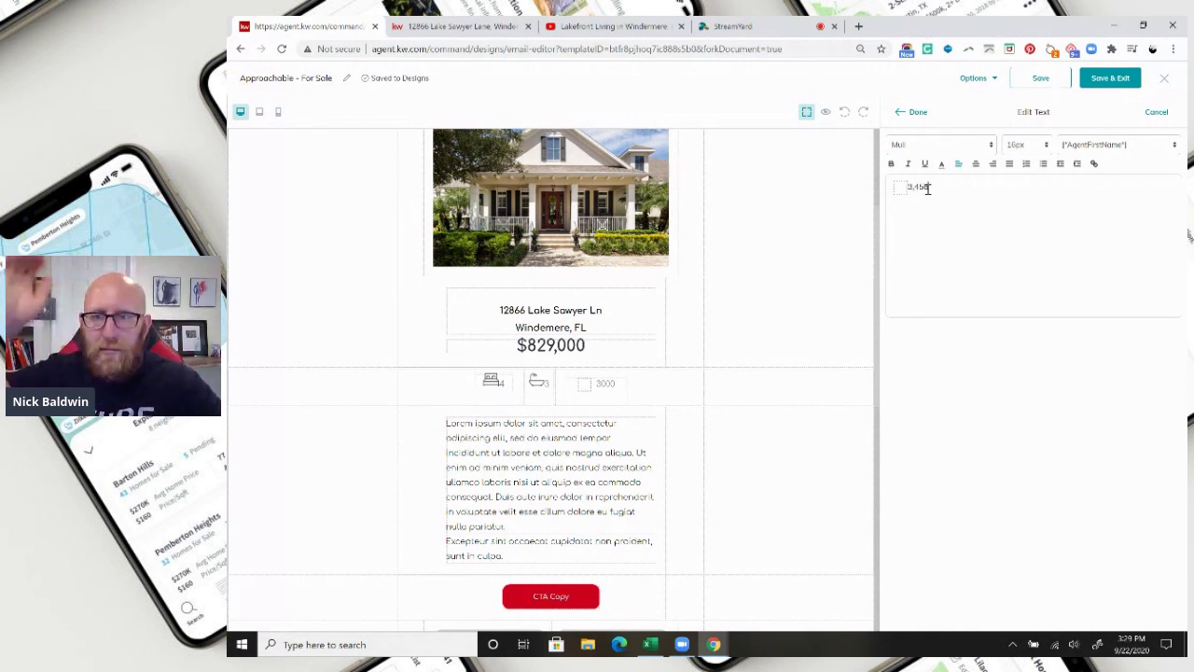
pyautogui.write('3,458')
pyautogui.click(909, 112)
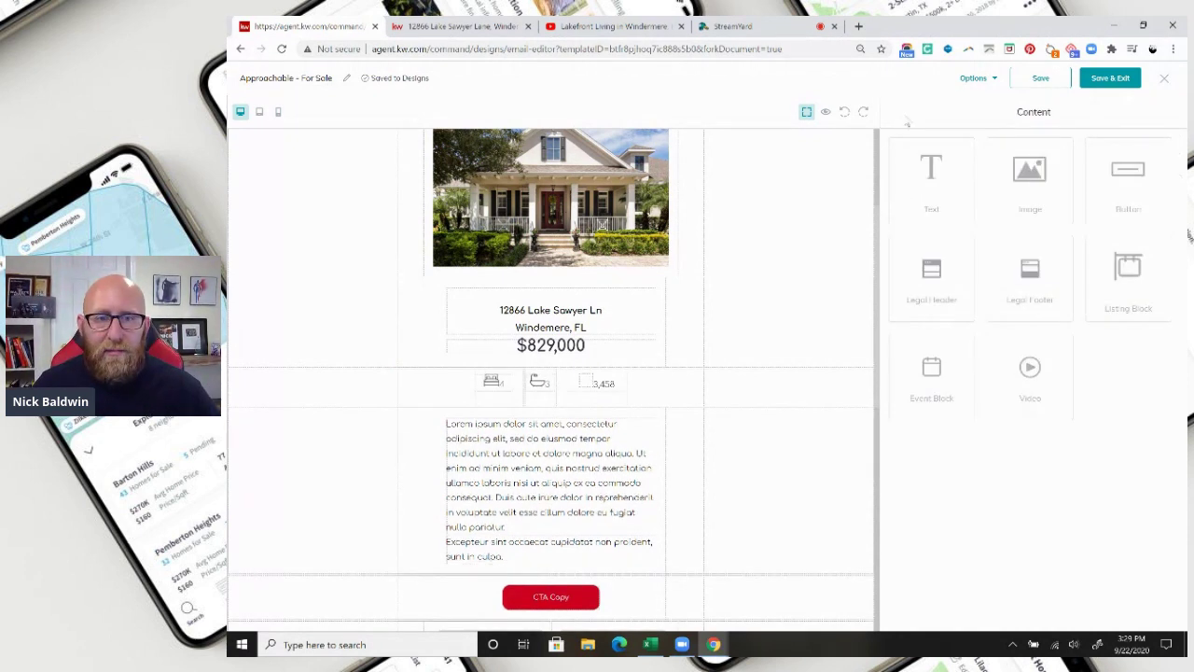
# Copy the opening paragraph of the property description from the listing page.
pyautogui.click(560, 476)
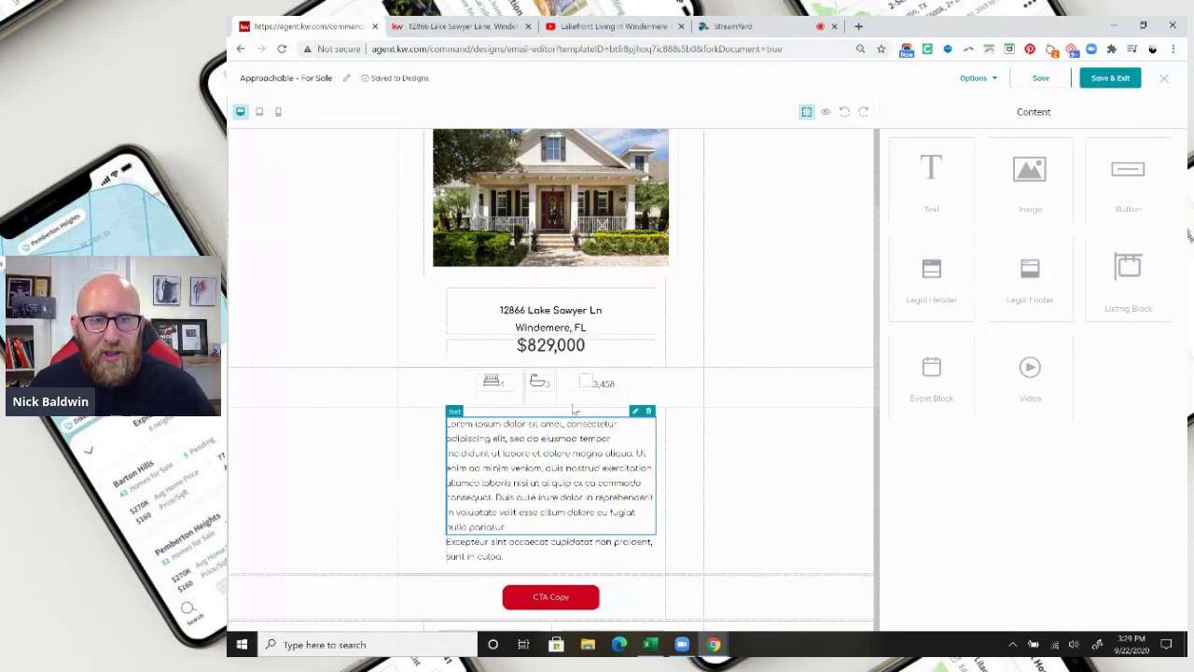
pyautogui.click(463, 30)
pyautogui.scroll(-3, 722, 466)
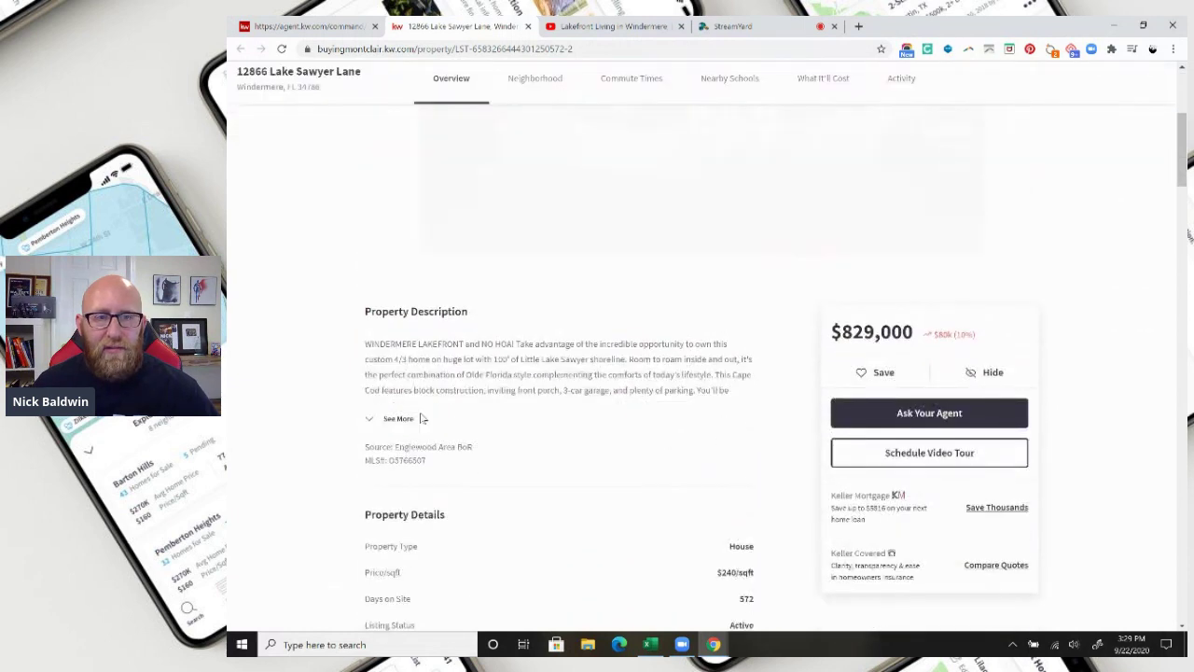
pyautogui.click(399, 418)
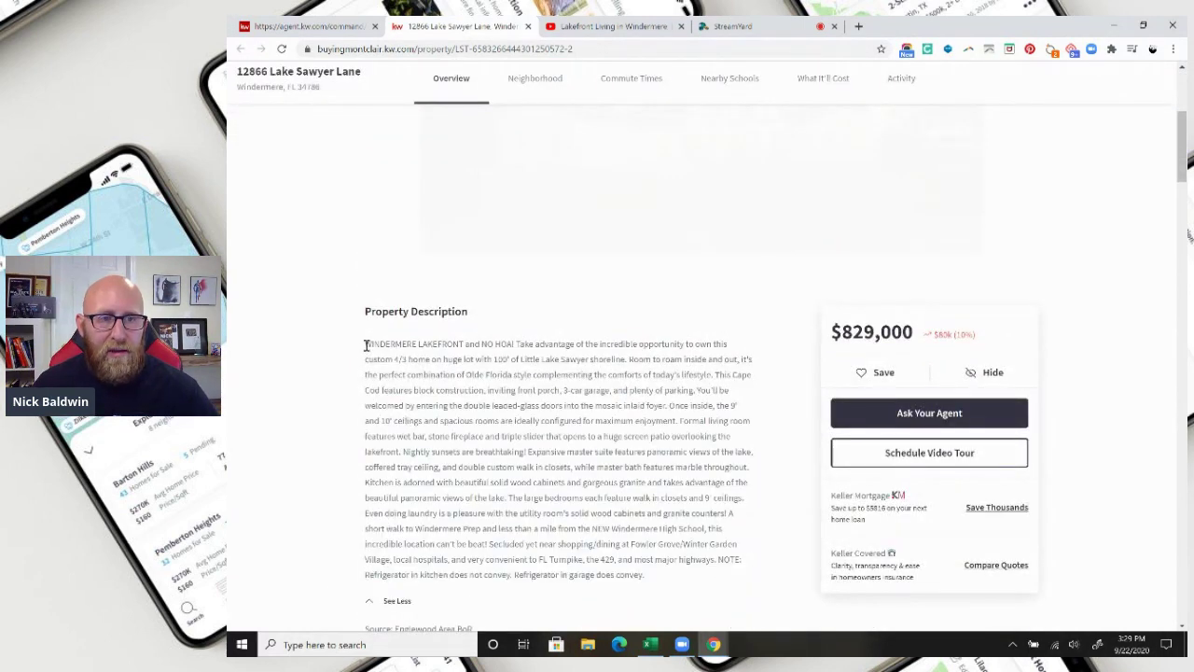
pyautogui.moveTo(364, 345); pyautogui.dragTo(697, 388)
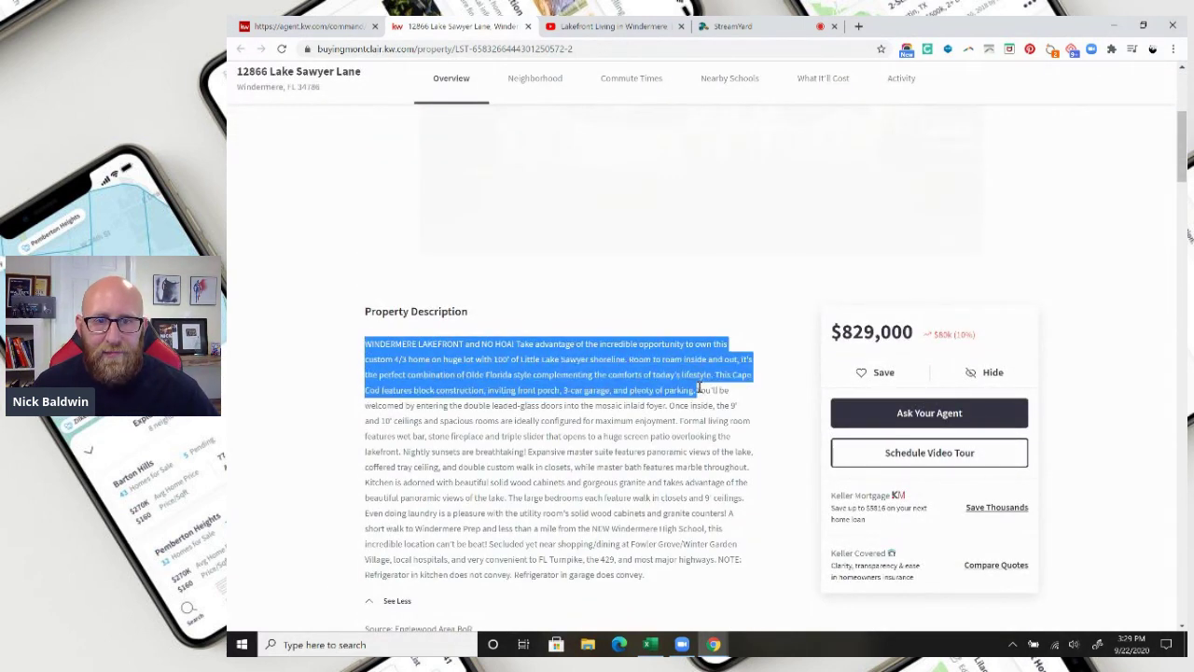
pyautogui.rightClick(598, 372)
pyautogui.click(634, 382)
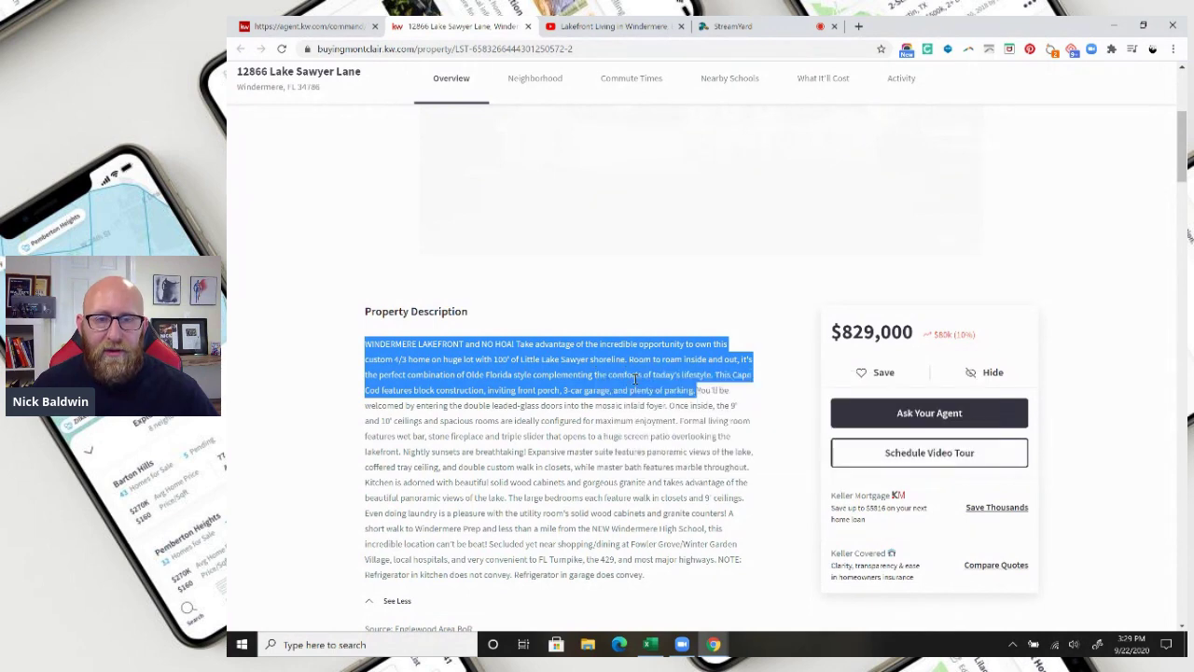
pyautogui.click(331, 28)
# Paste the description over the lorem ipsum paragraph and center it.
pyautogui.click(635, 412)
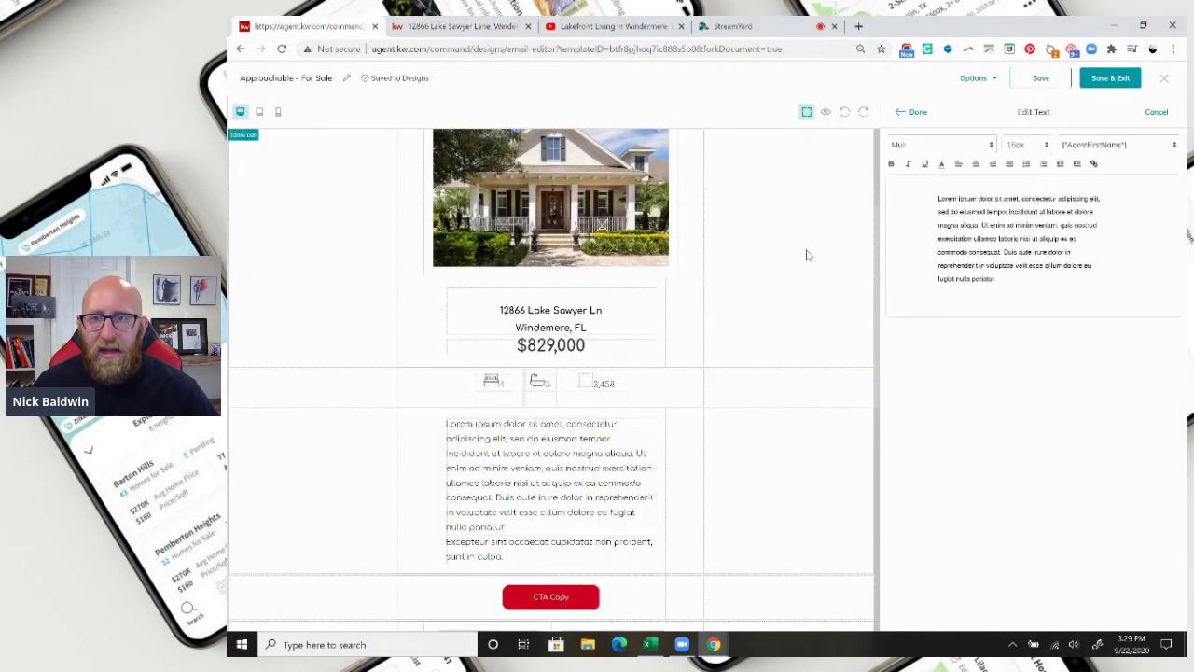
pyautogui.moveTo(1007, 272); pyautogui.dragTo(934, 198)
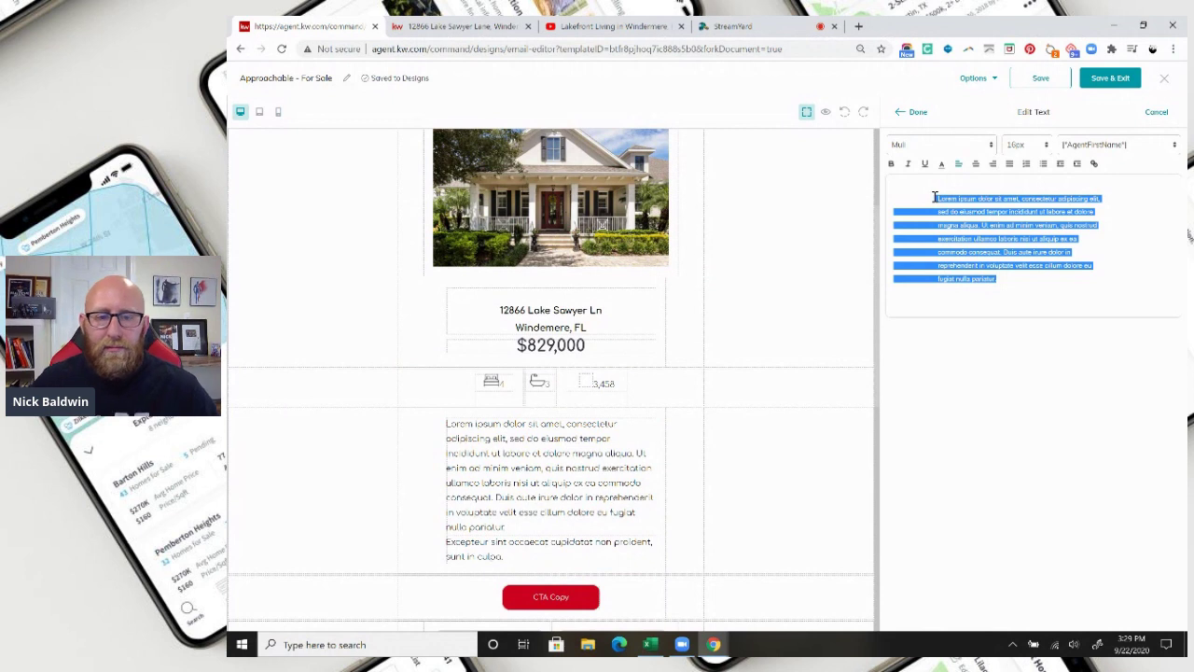
pyautogui.click(934, 198)
pyautogui.hotkey('ctrl', 'v')
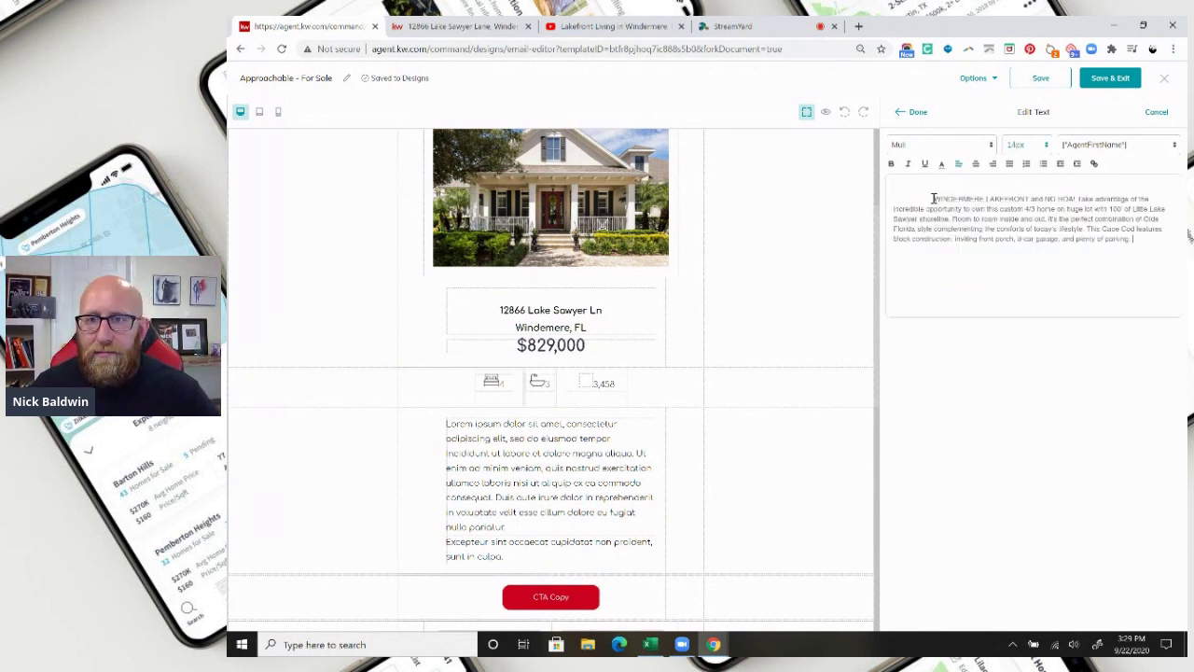
pyautogui.moveTo(933, 198); pyautogui.dragTo(1162, 237)
pyautogui.click(976, 165)
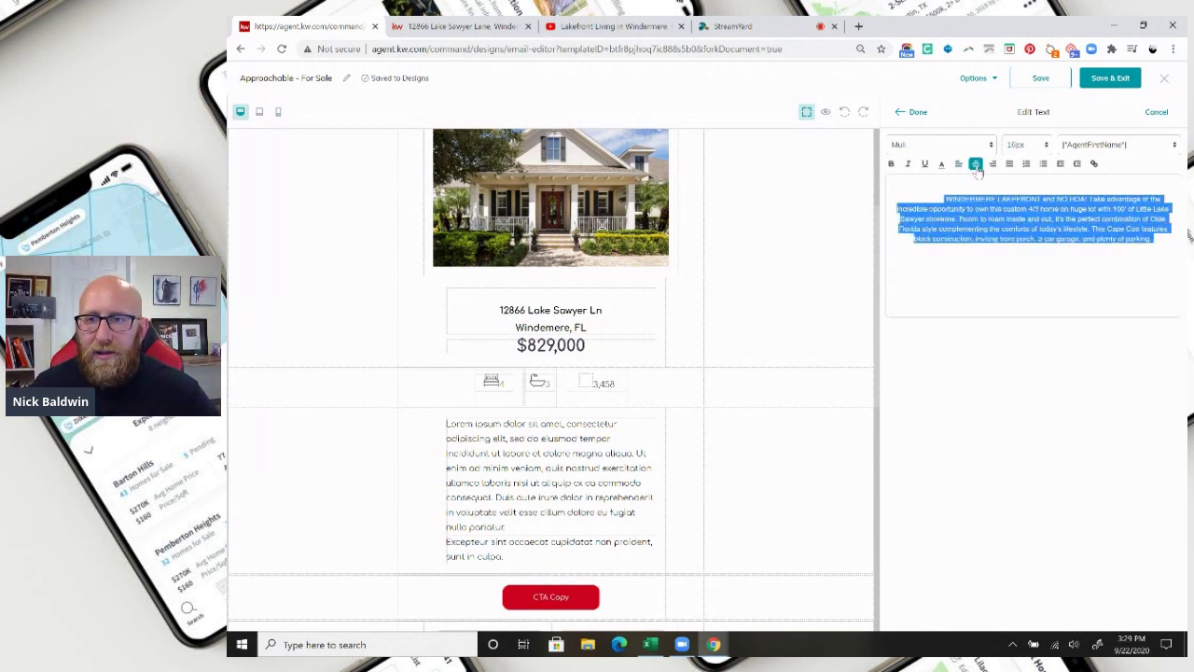
pyautogui.click(910, 114)
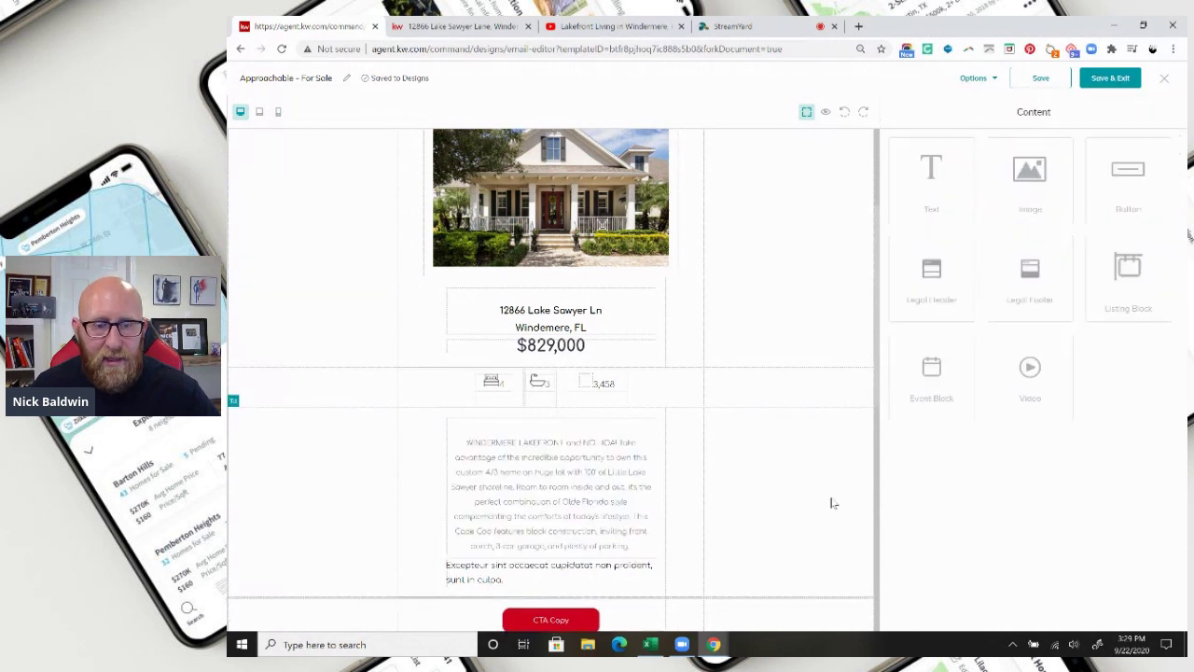
# Replace the leftover Excepteur placeholder with 'Click Below To Watch the Video Tour!'.
pyautogui.click(634, 553)
pyautogui.moveTo(963, 213); pyautogui.dragTo(923, 193)
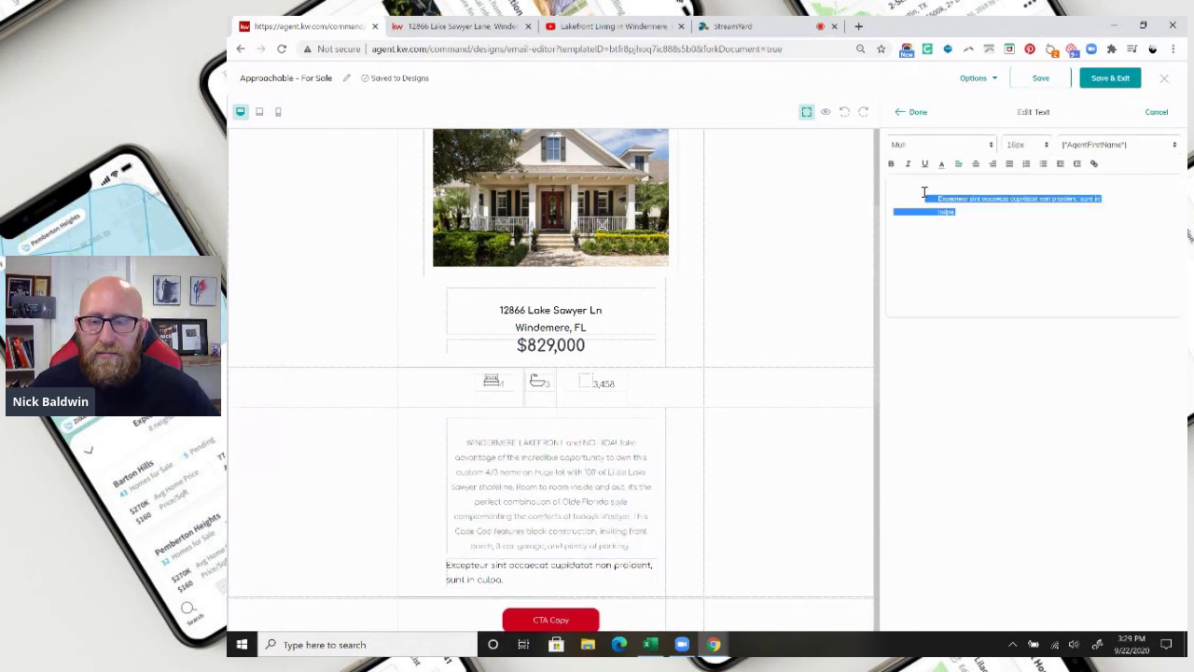
pyautogui.press('BackSpace')
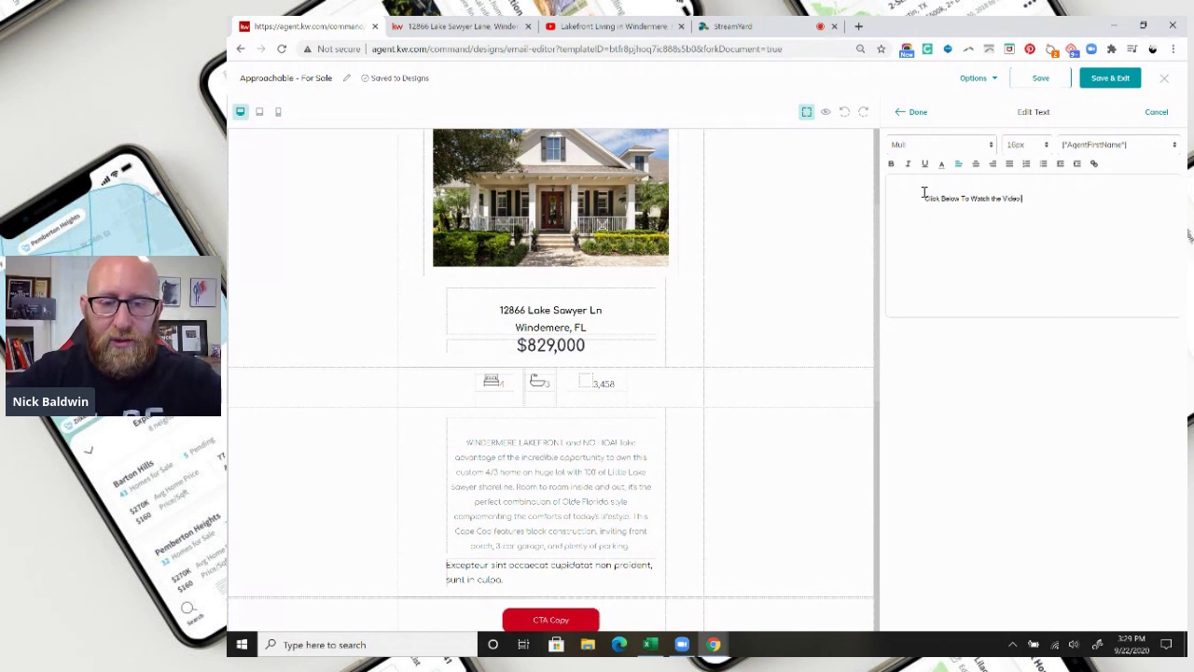
pyautogui.write('!')
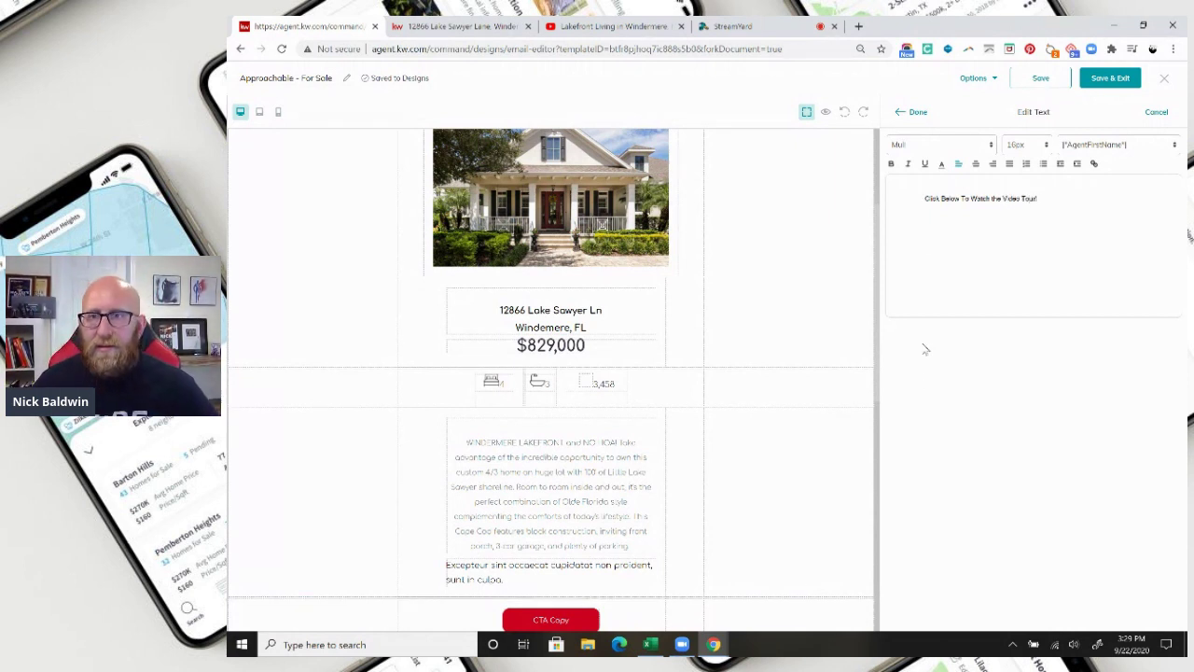
pyautogui.click(914, 112)
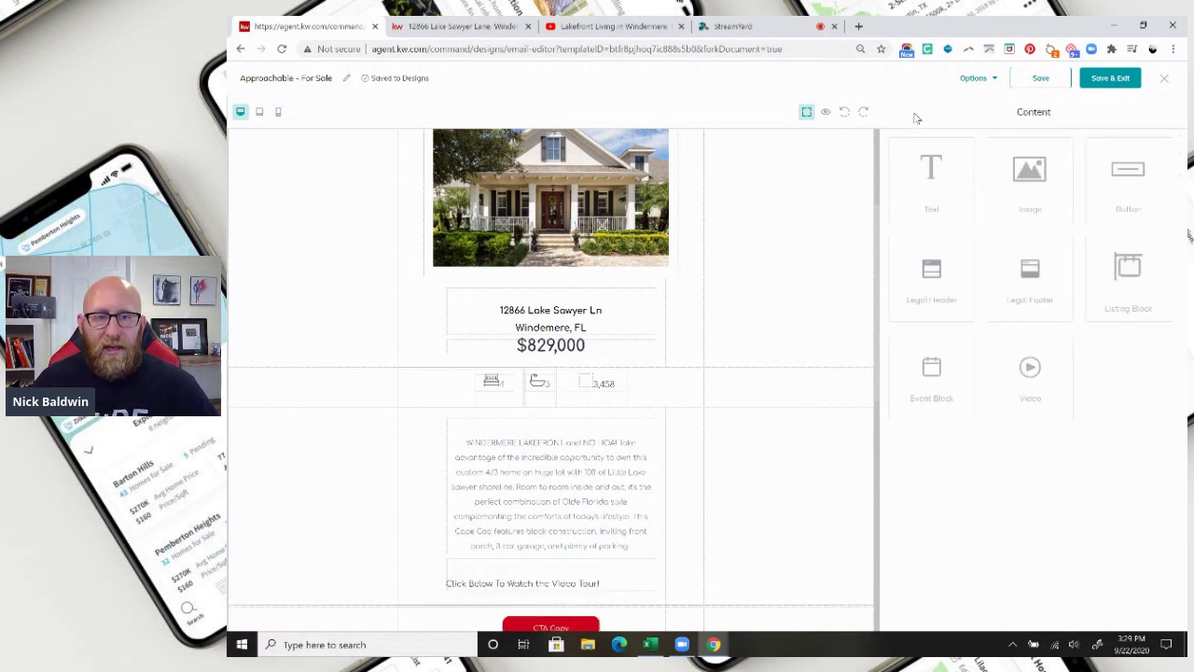
# Make the video-tour line centered, bold and 20px.
pyautogui.click(548, 583)
pyautogui.click(634, 553)
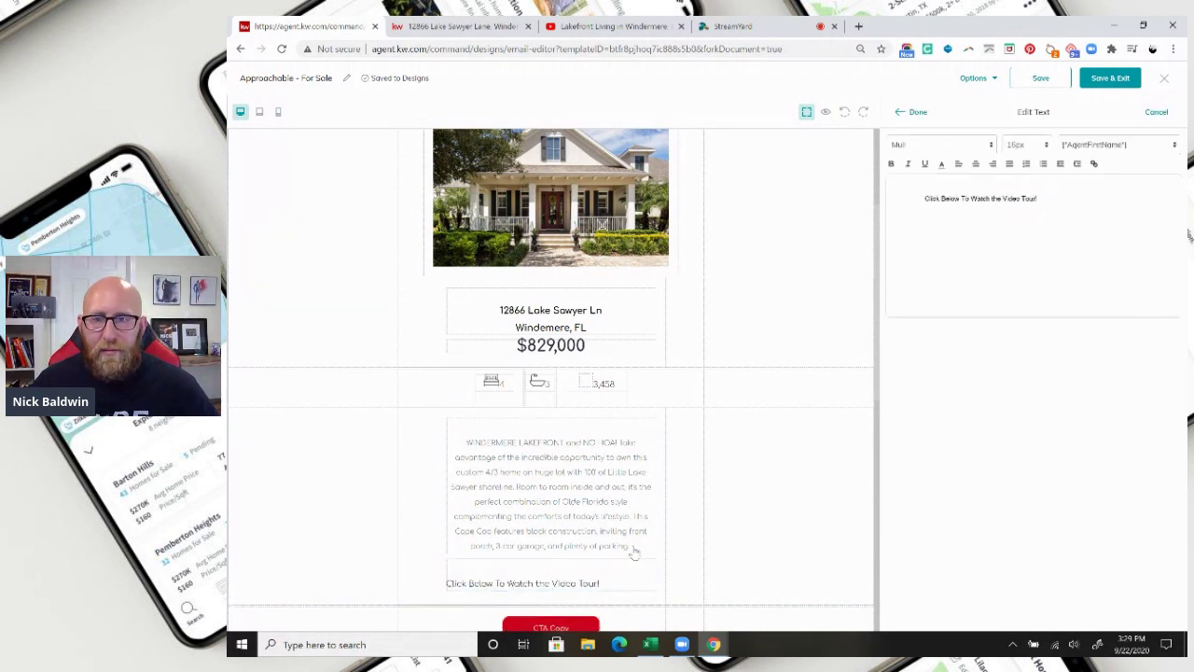
pyautogui.tripleClick(953, 198)
pyautogui.click(976, 163)
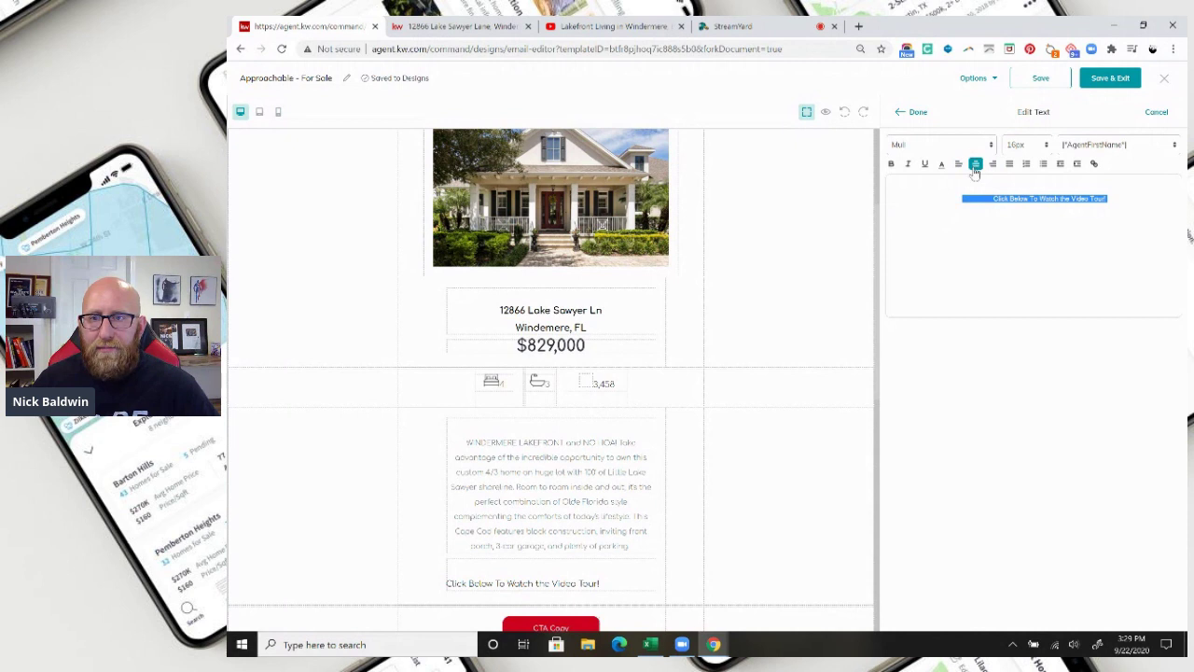
pyautogui.click(891, 164)
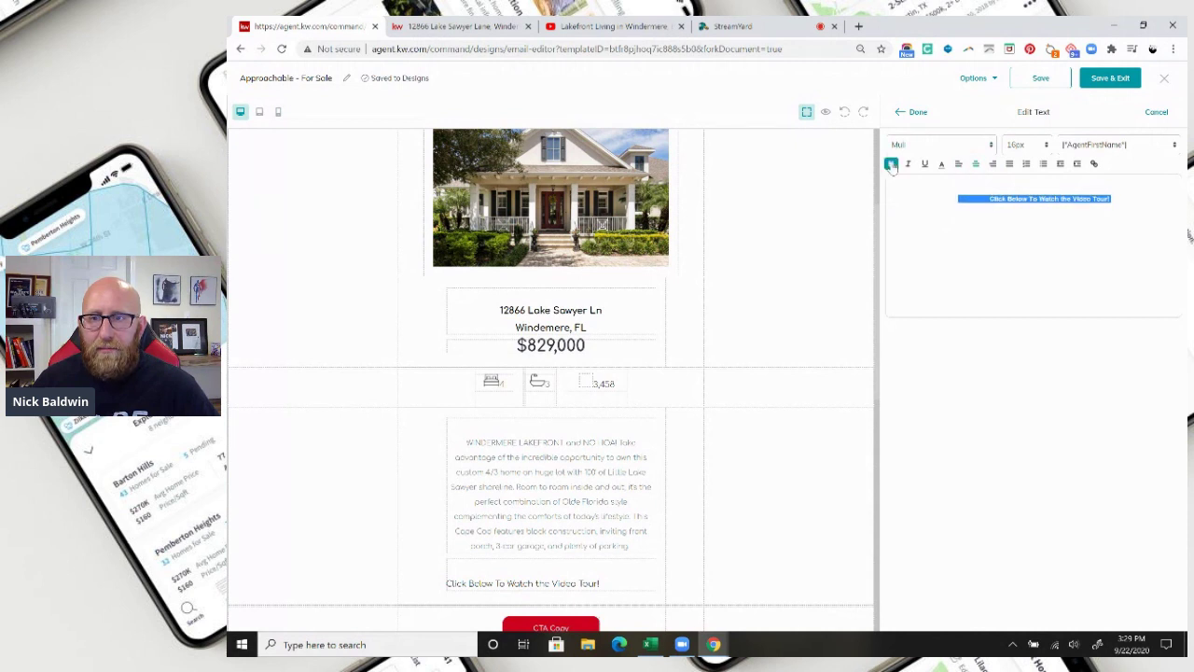
pyautogui.click(1046, 146)
pyautogui.click(1016, 244)
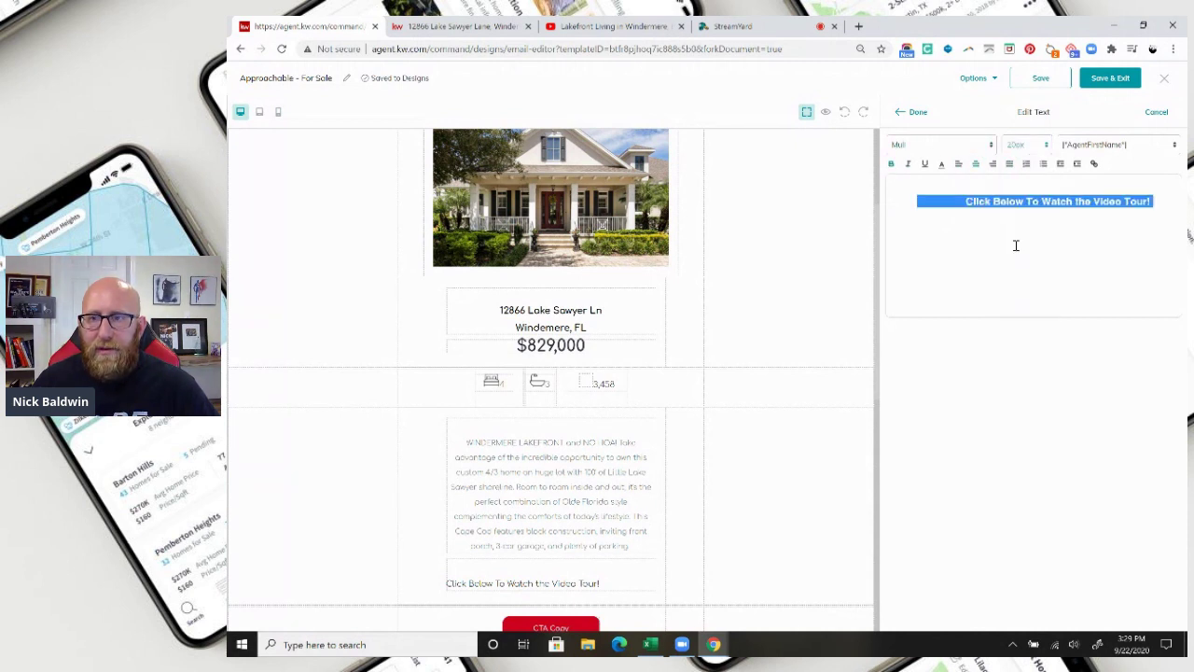
pyautogui.click(918, 113)
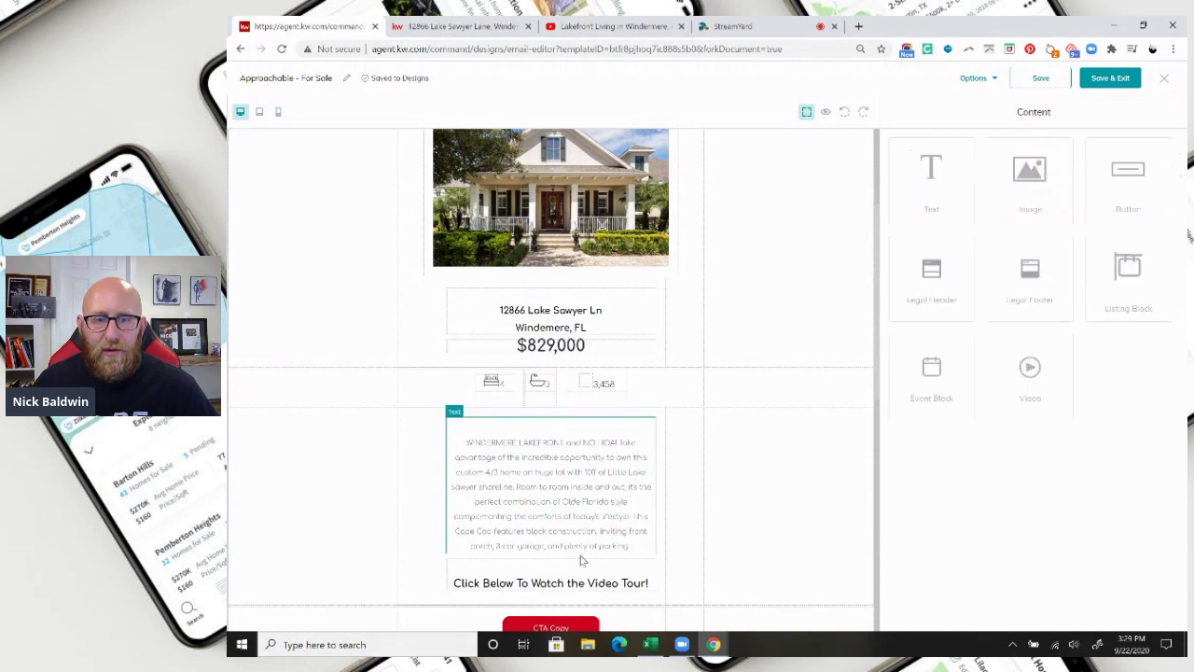
pyautogui.scroll(-3, 653, 485)
# Delete the CTA Copy button and place a Video block below the video-tour line.
pyautogui.moveTo(565, 438)
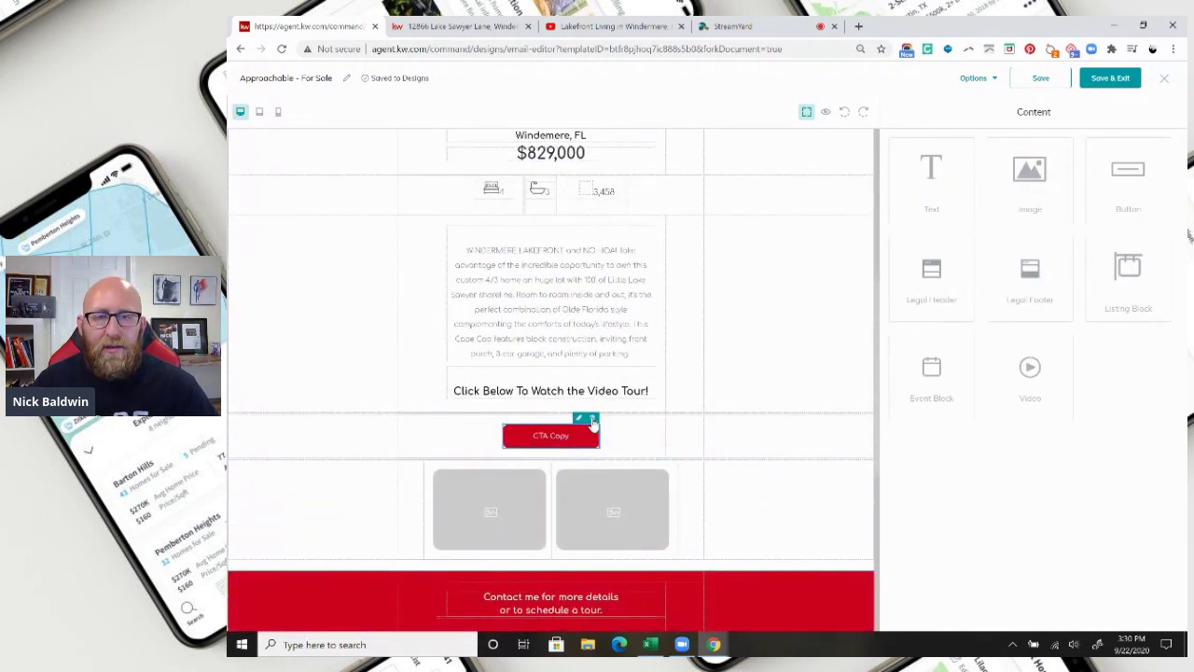
pyautogui.click(592, 418)
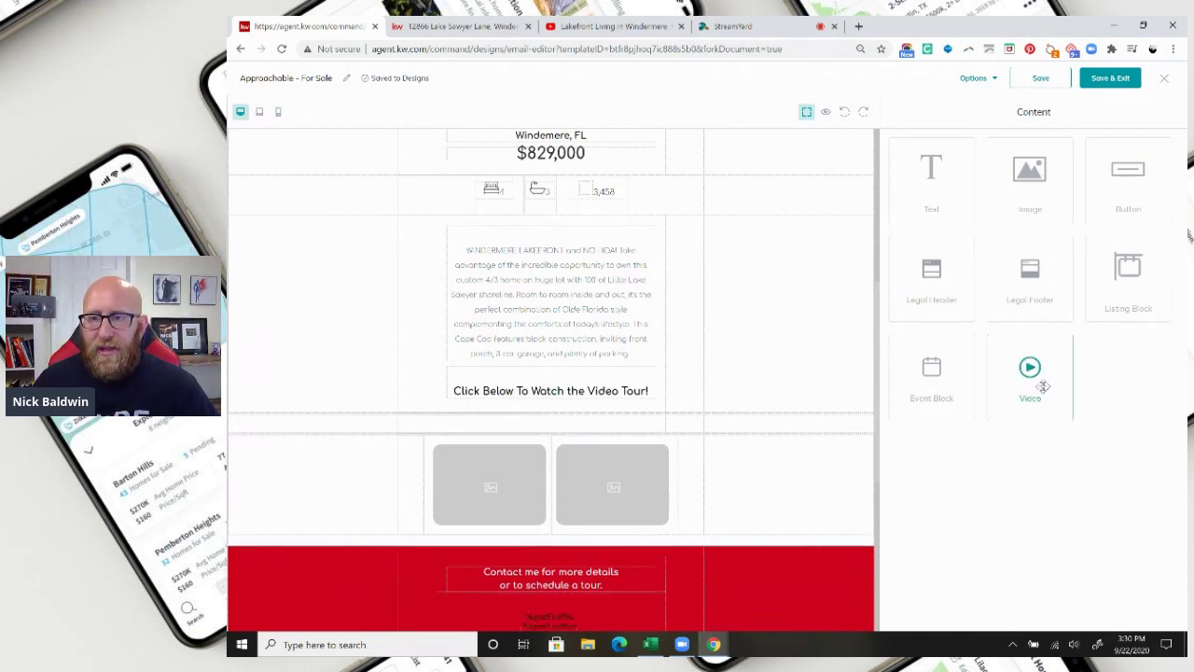
pyautogui.moveTo(1042, 386); pyautogui.dragTo(1033, 373)
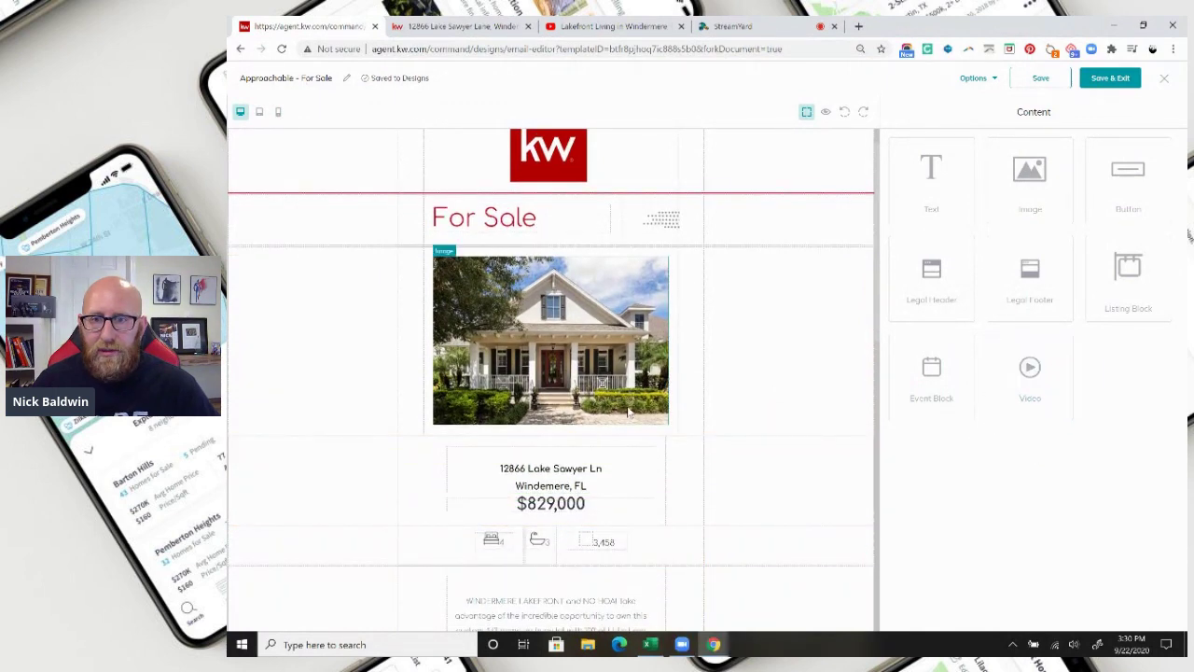
pyautogui.scroll(-5, 628, 411)
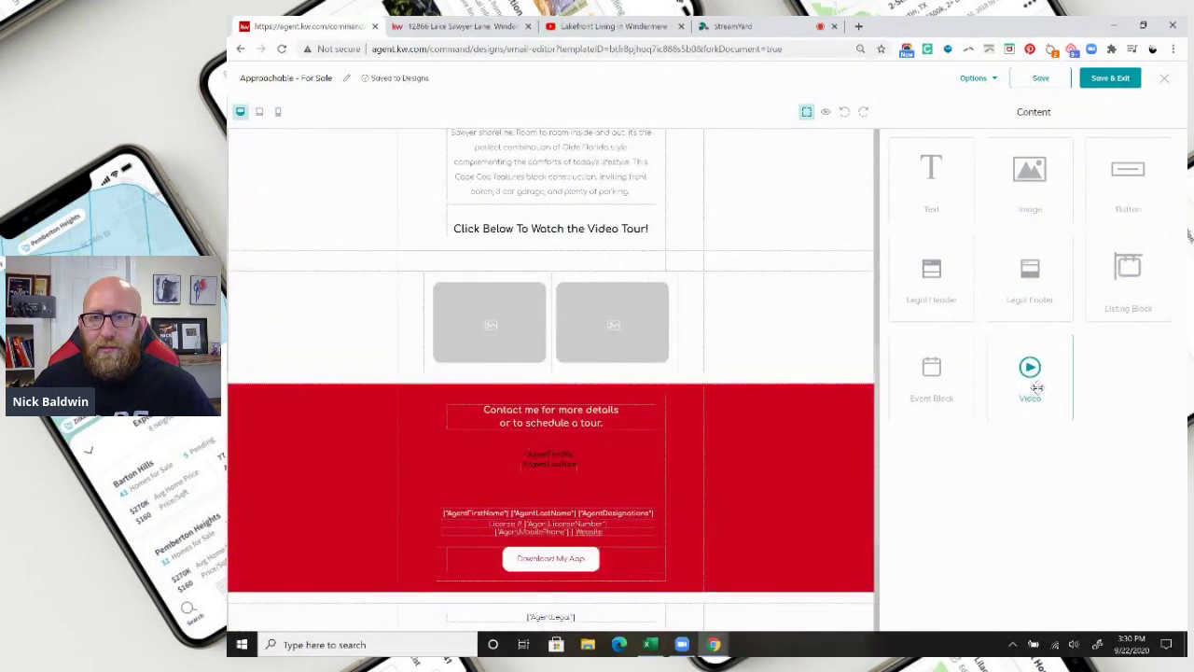
pyautogui.moveTo(1036, 386); pyautogui.dragTo(574, 264)
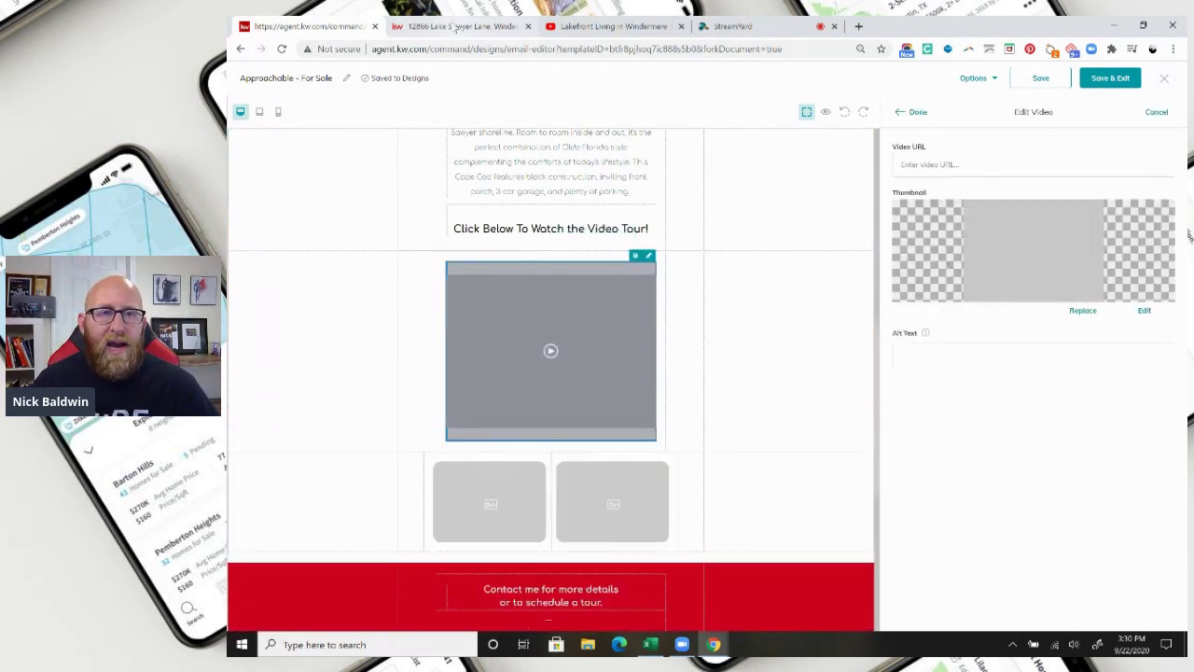
# Copy the listing video's YouTube address for the video block's Video URL field.
pyautogui.click(601, 27)
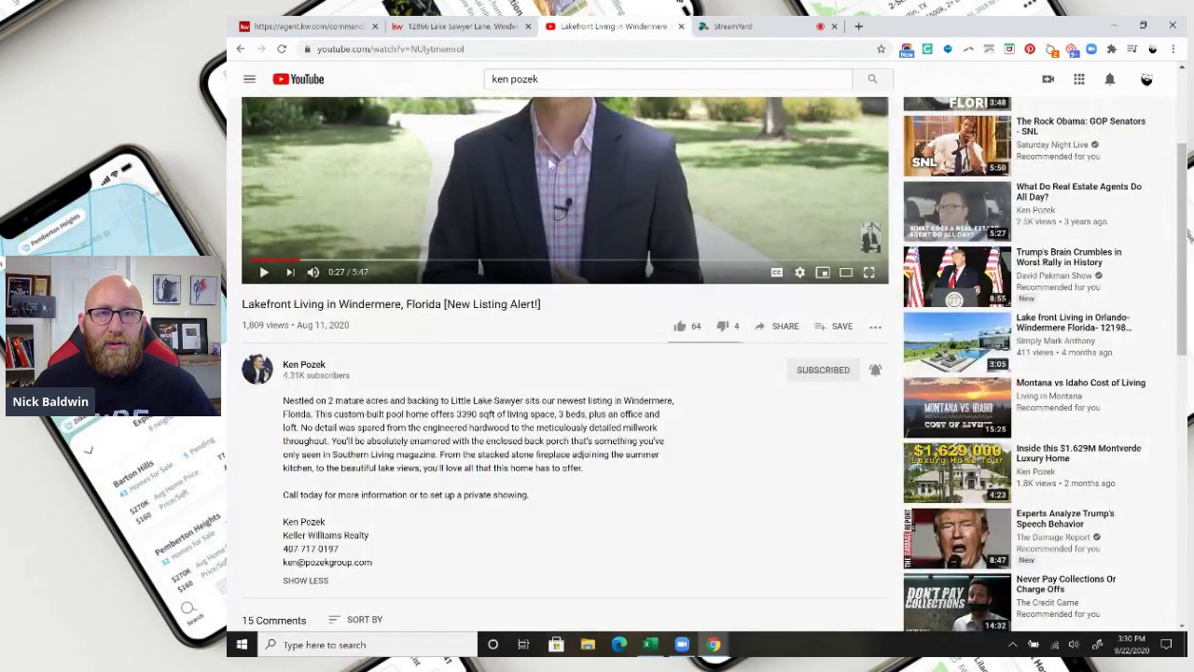
pyautogui.scroll(3, 551, 166)
pyautogui.click(411, 48)
pyautogui.rightClick(426, 54)
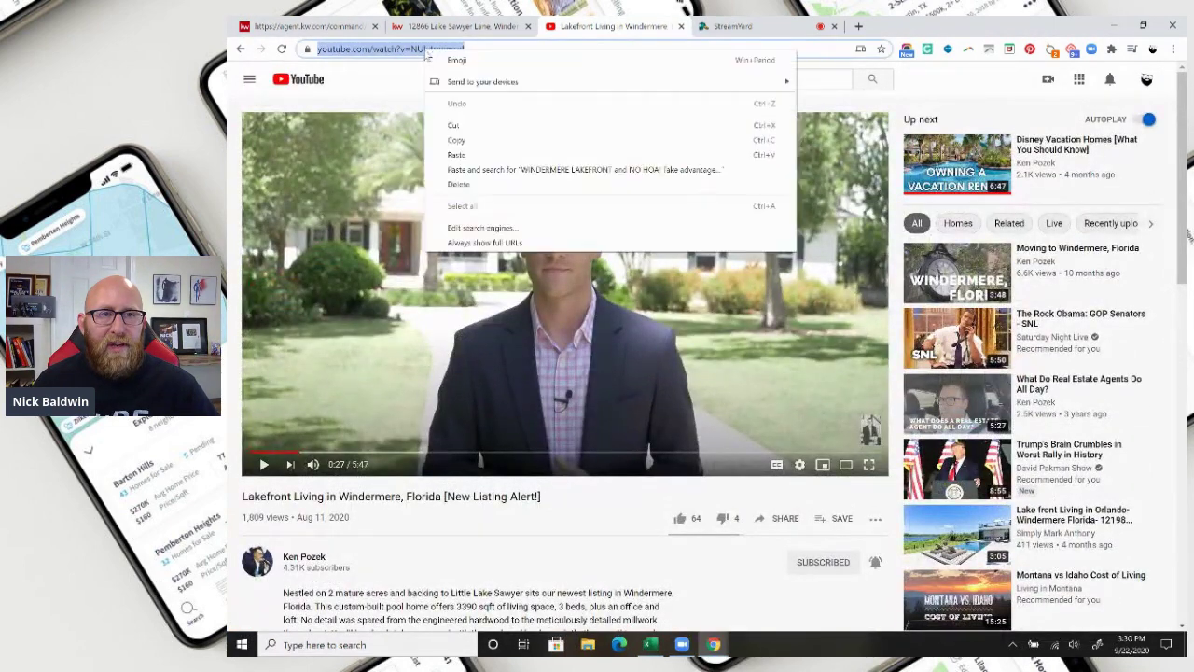
pyautogui.click(471, 140)
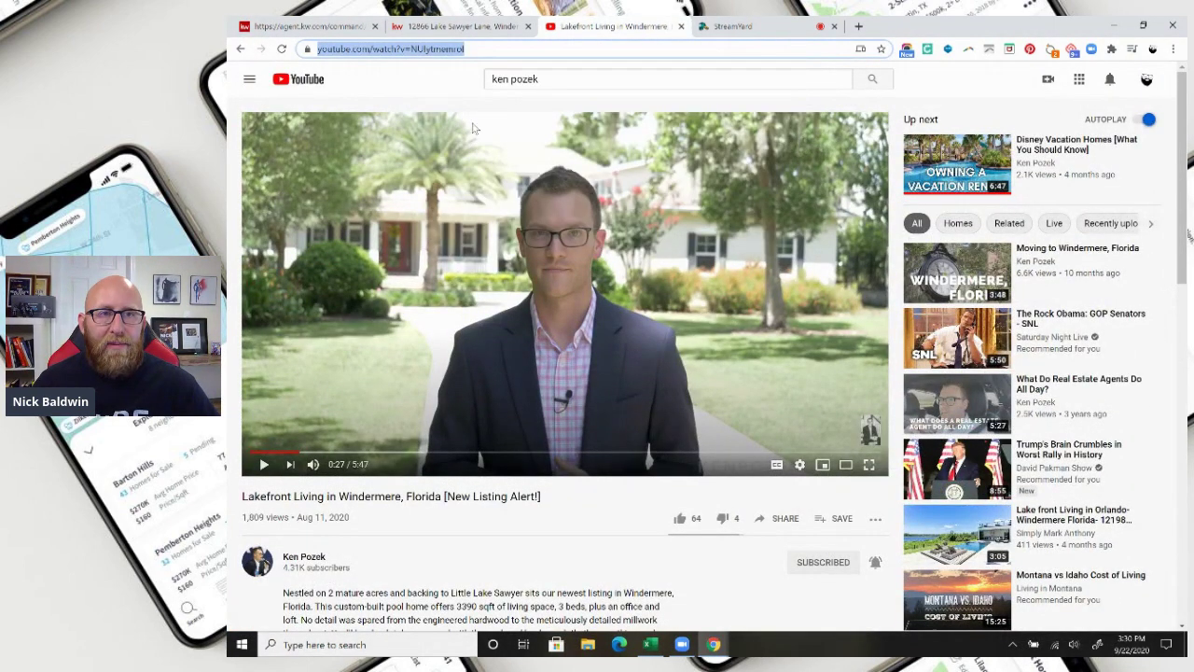
pyautogui.click(322, 26)
pyautogui.click(951, 164)
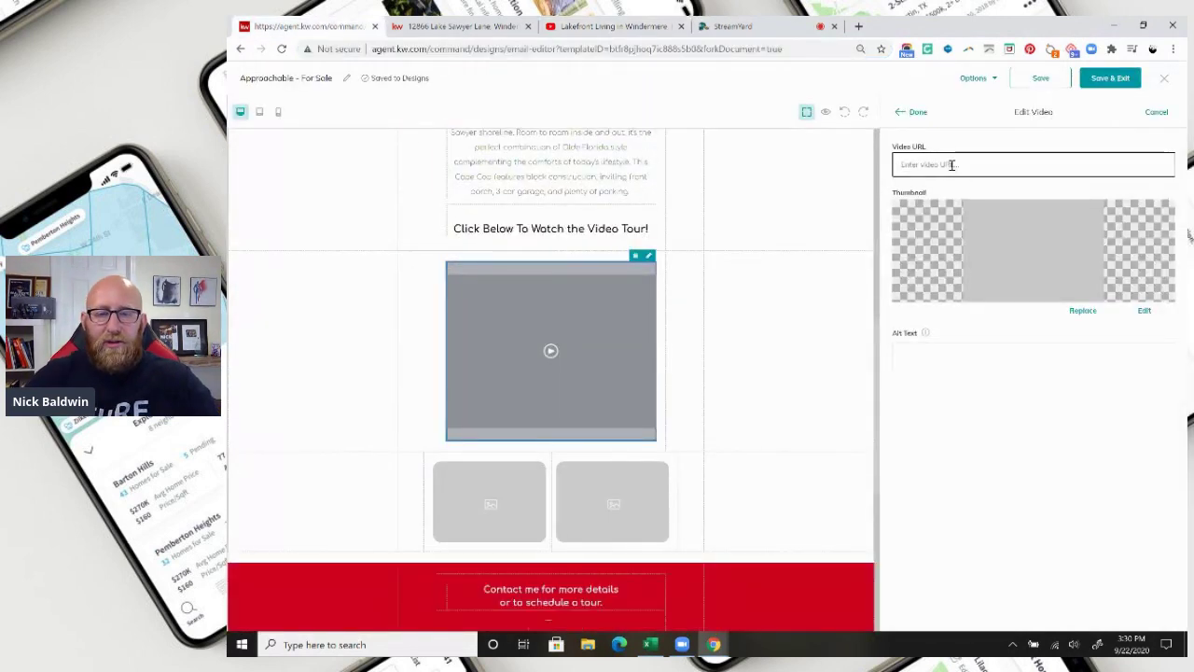
pyautogui.hotkey('ctrl', 'v')
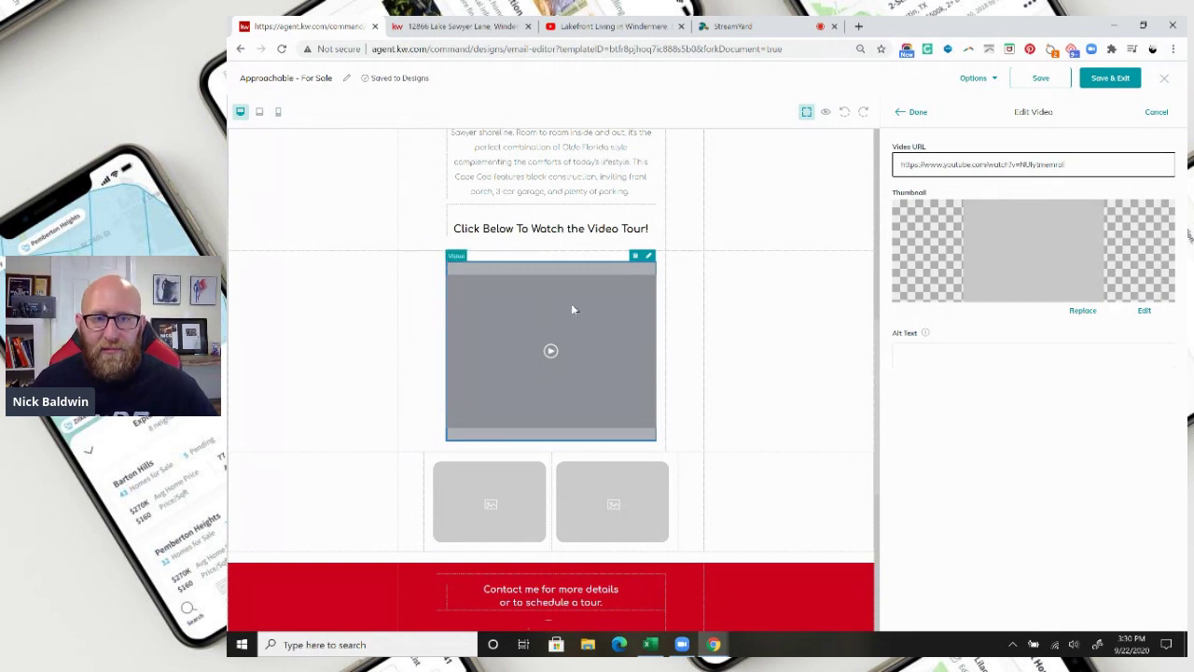
pyautogui.click(1080, 312)
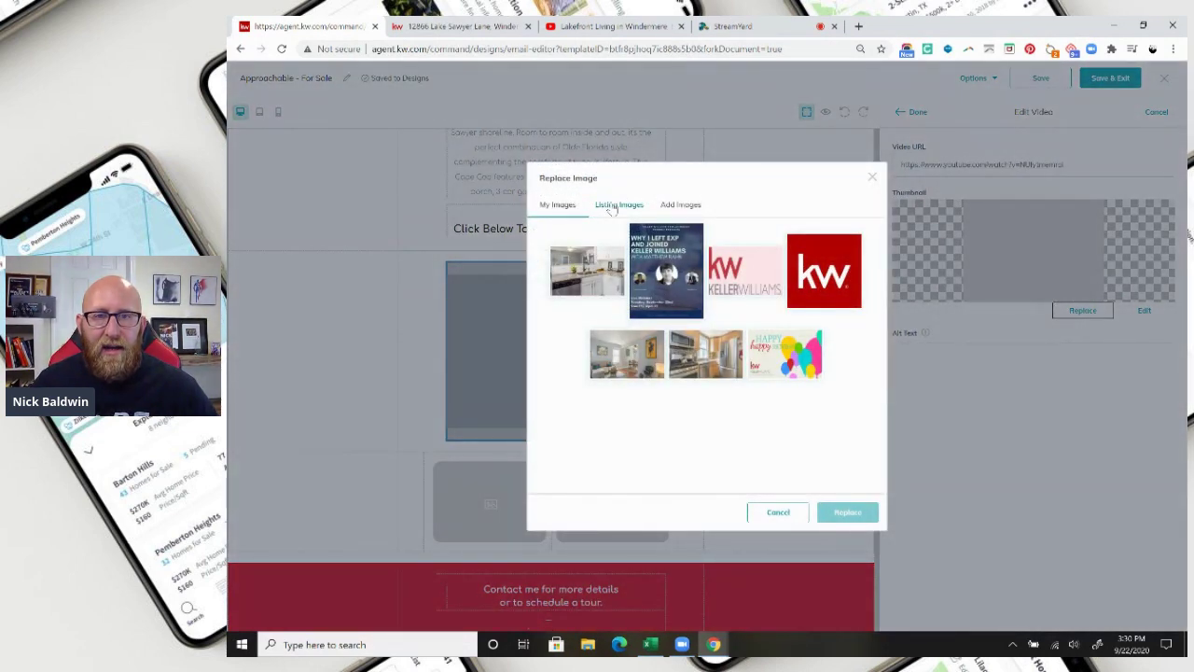
pyautogui.click(612, 206)
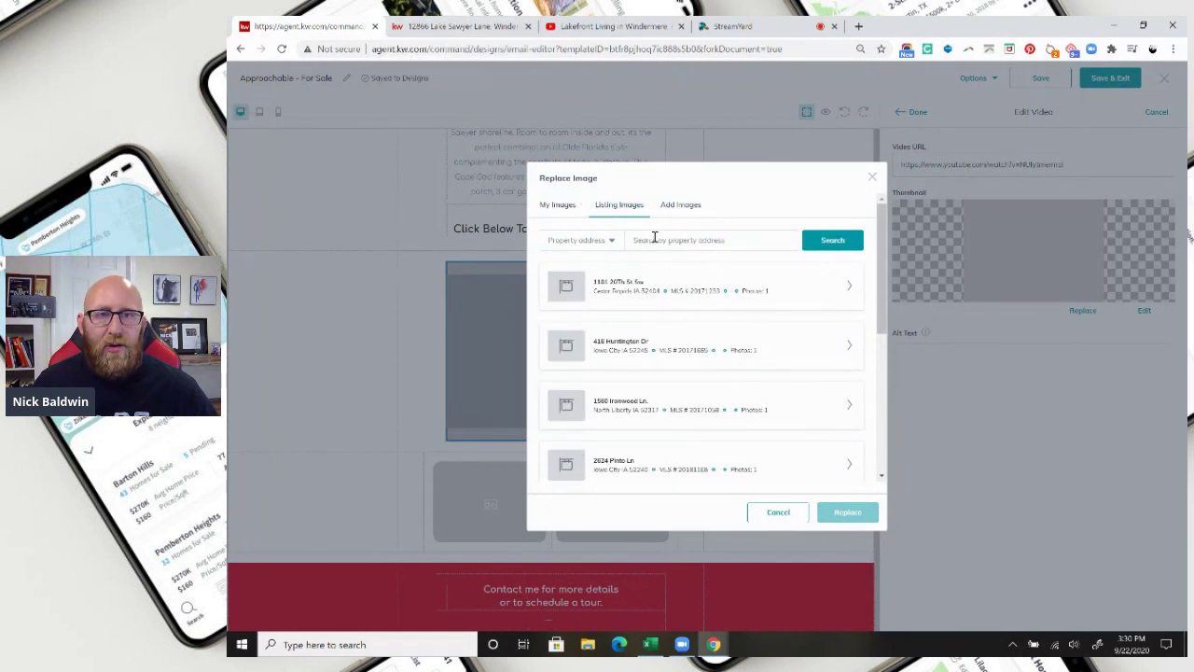
pyautogui.click(653, 240)
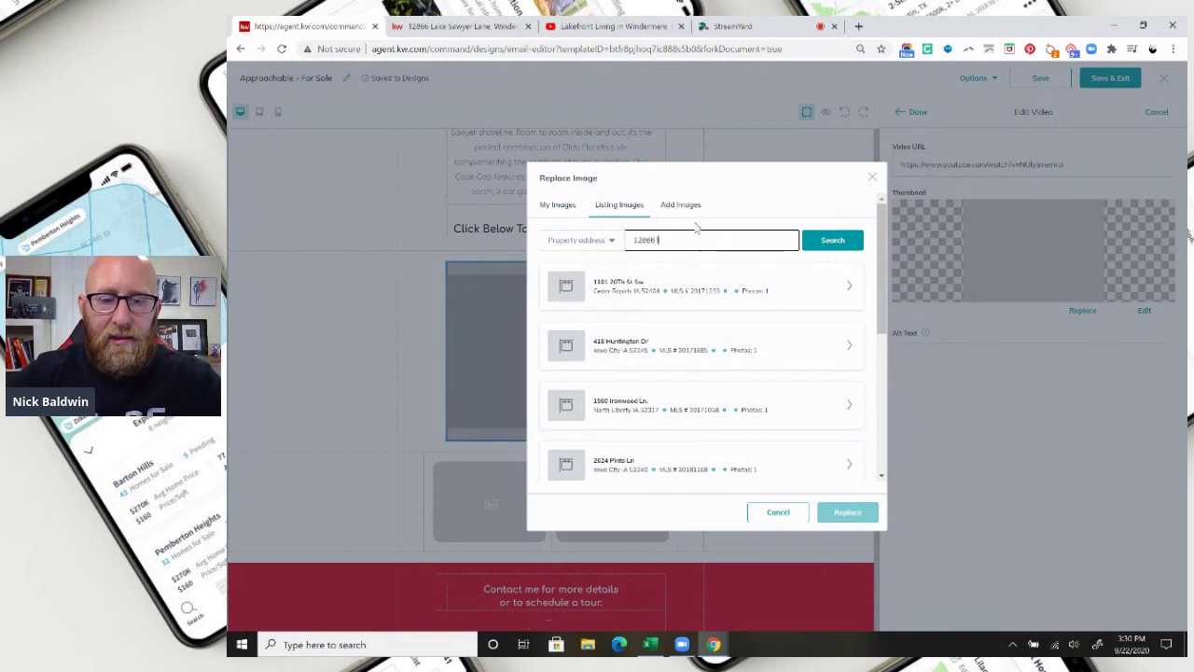
pyautogui.click(813, 241)
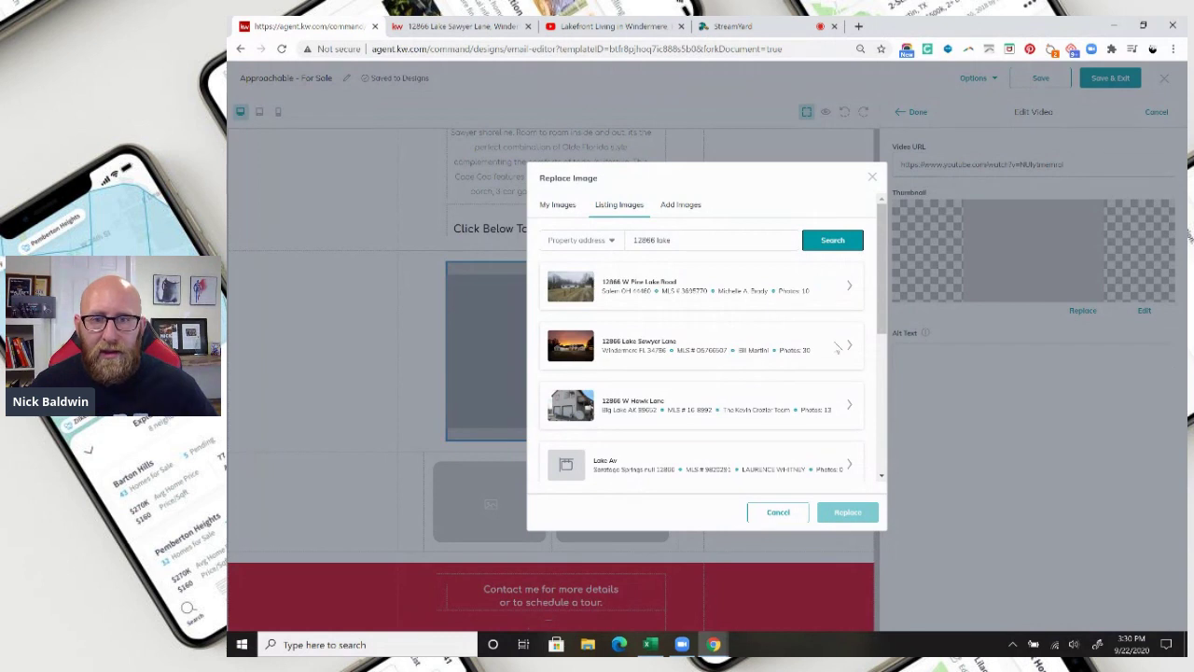
# Apply the listing's first sunset exterior photo as the video thumbnail and finish the block.
pyautogui.click(847, 345)
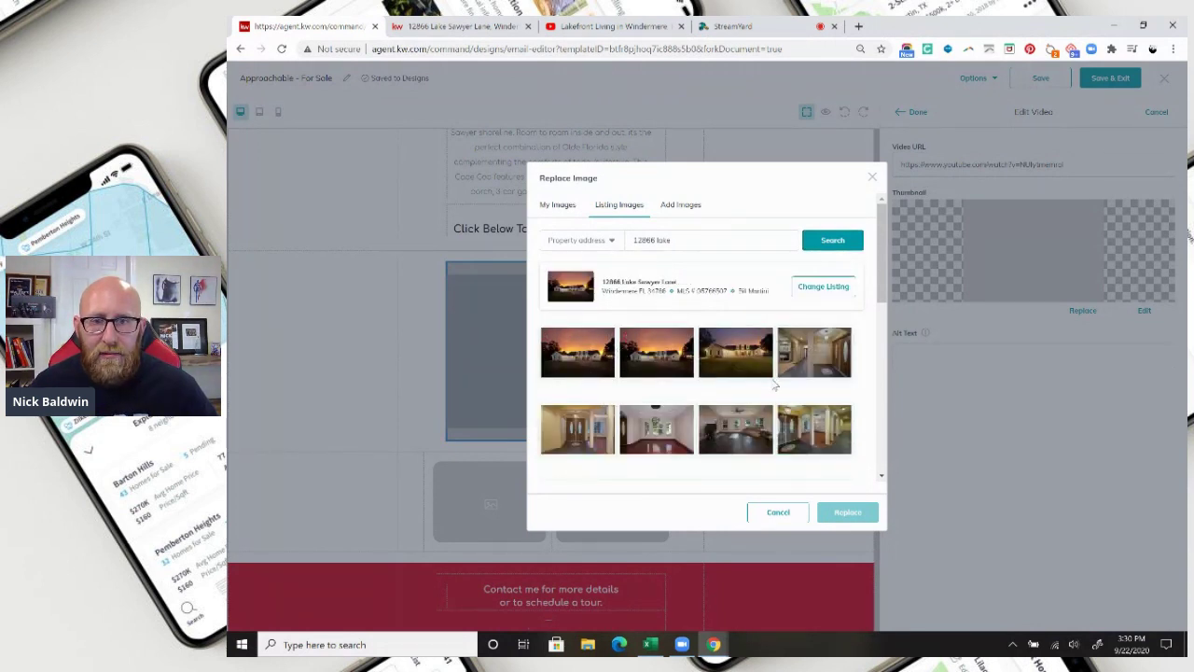
pyautogui.scroll(-3, 774, 384)
pyautogui.scroll(3, 774, 385)
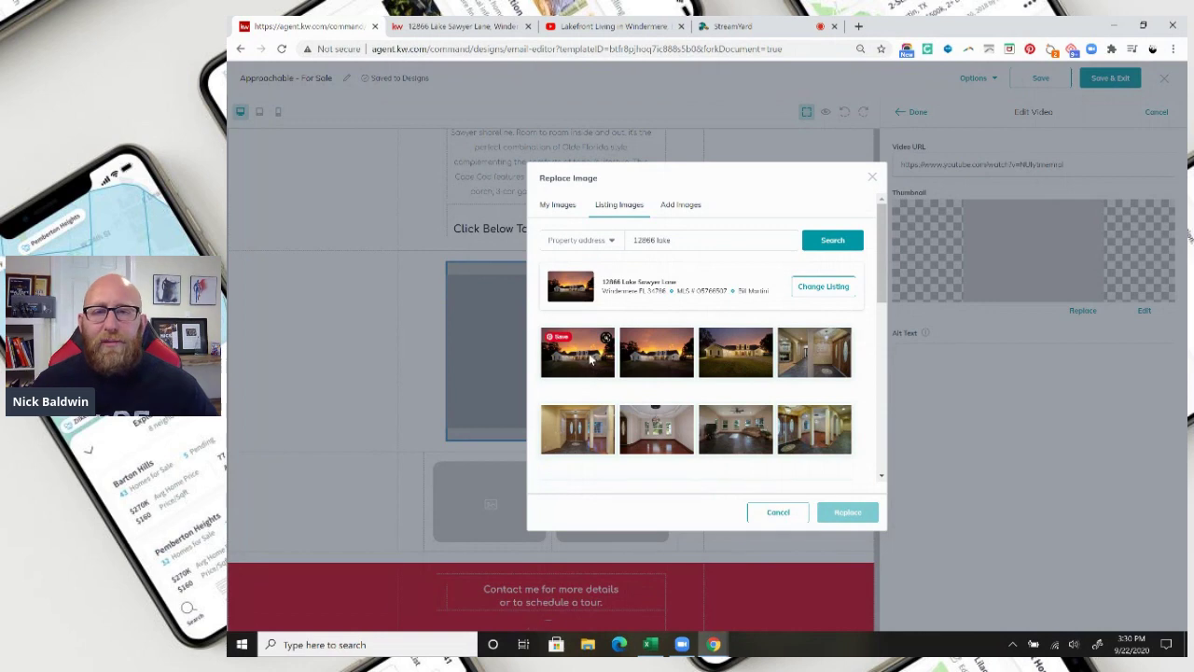
pyautogui.click(589, 359)
pyautogui.click(847, 515)
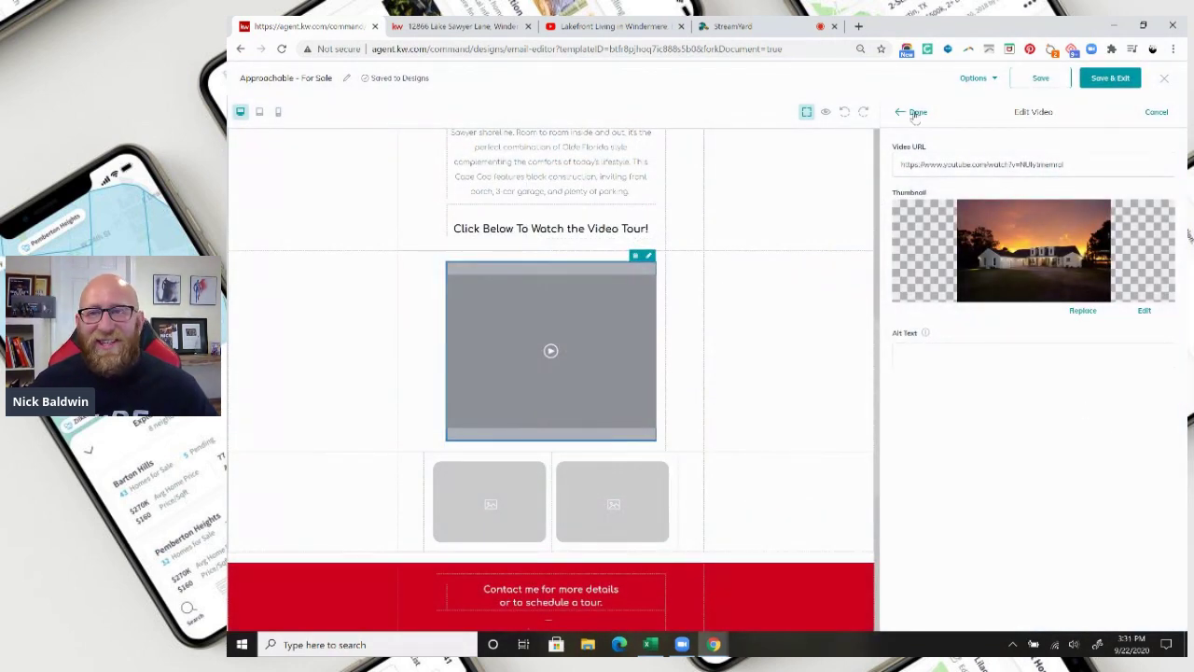
pyautogui.click(916, 112)
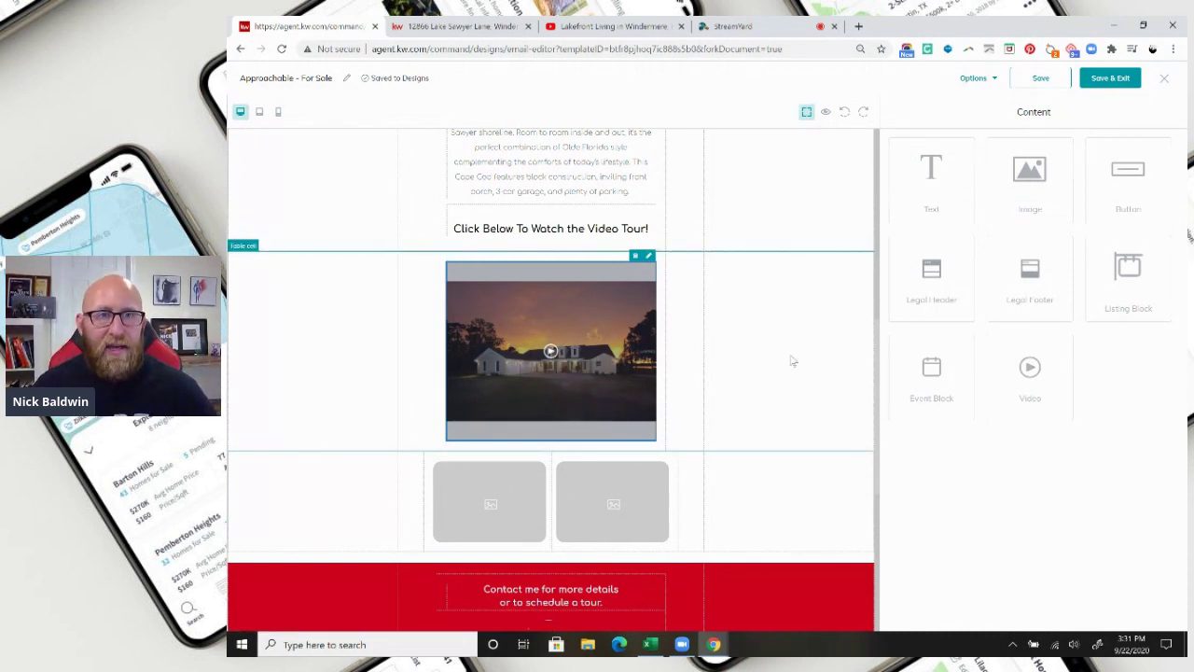
pyautogui.scroll(-1, 765, 350)
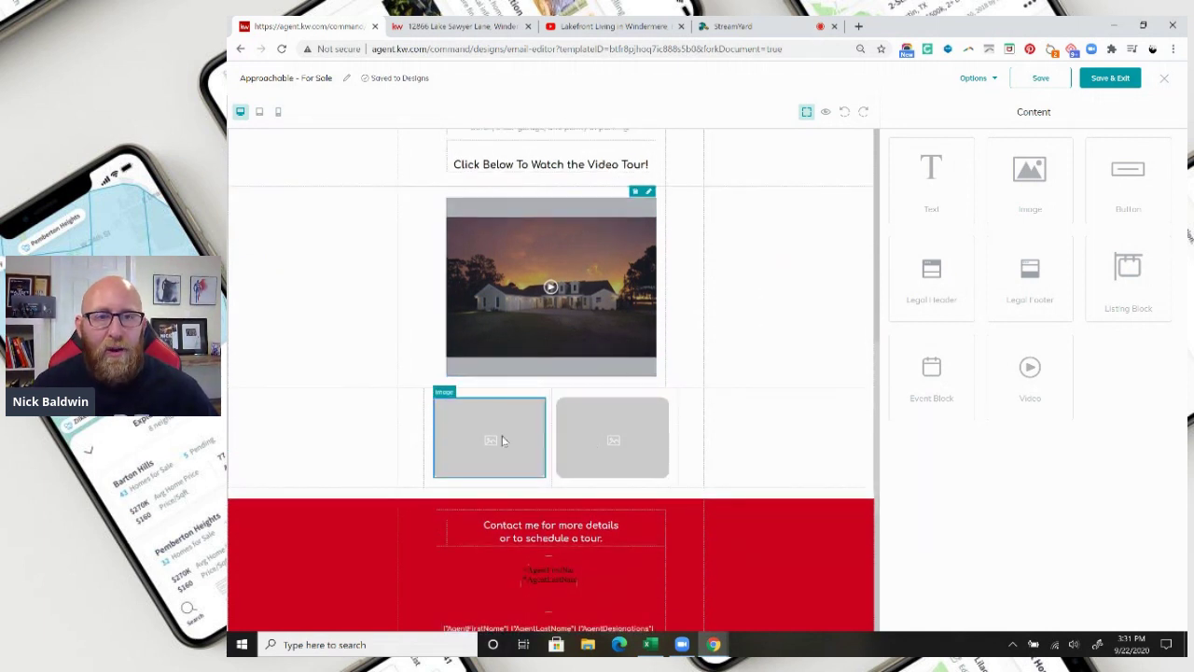
pyautogui.click(504, 441)
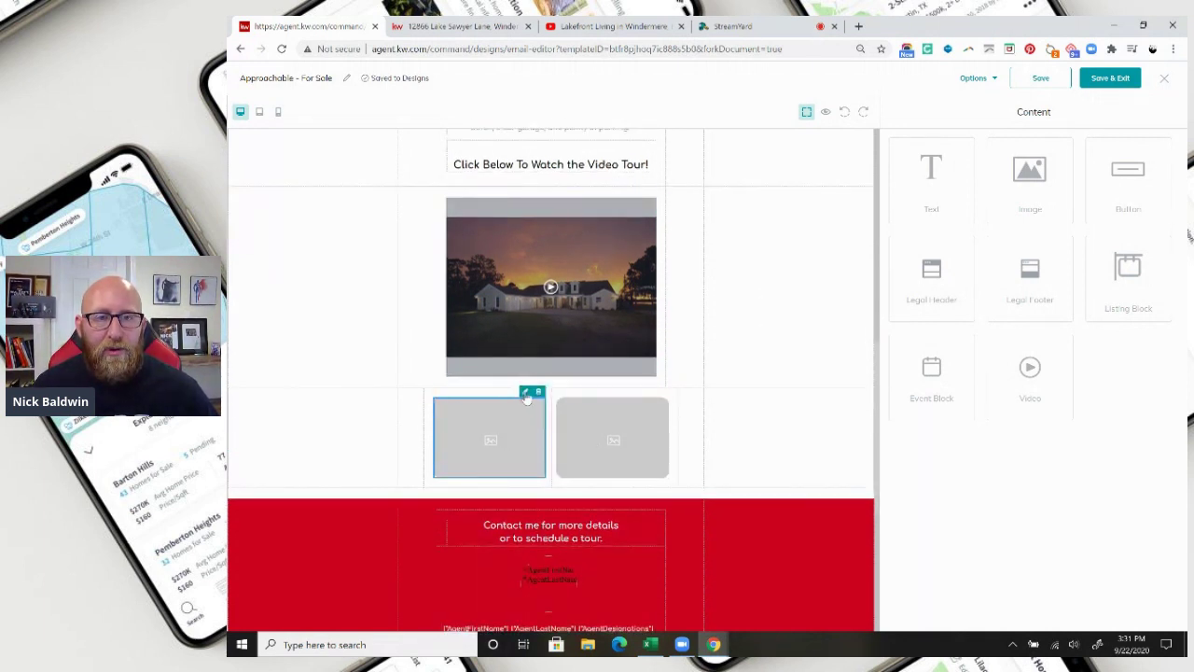
pyautogui.click(526, 393)
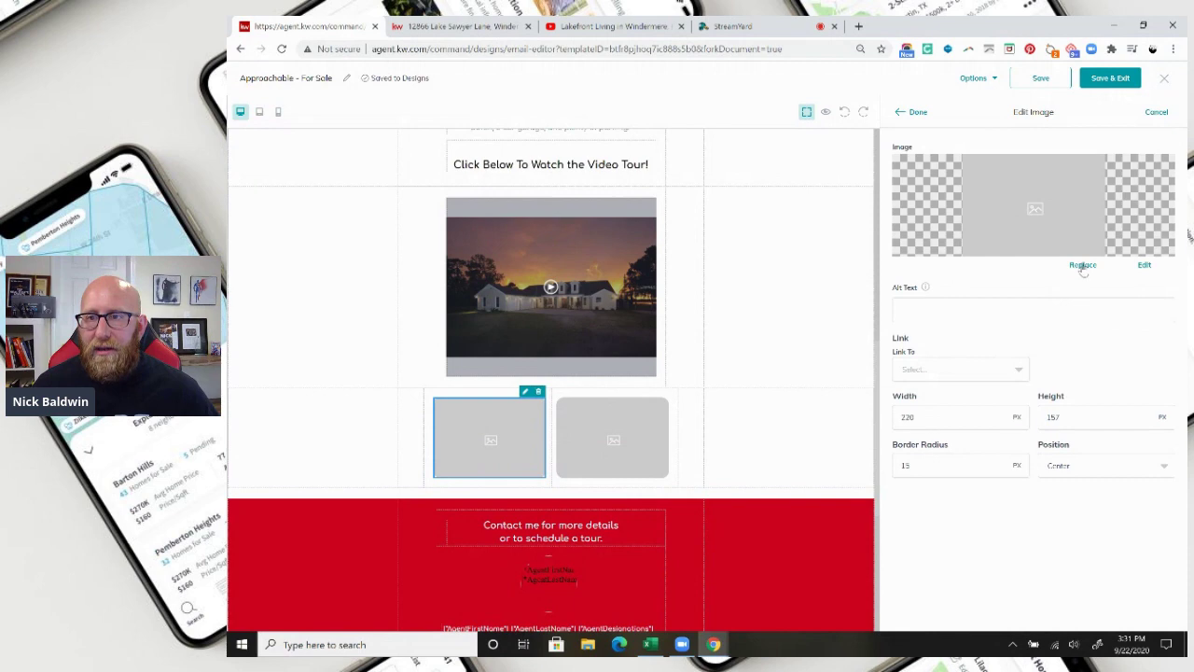
pyautogui.click(1082, 265)
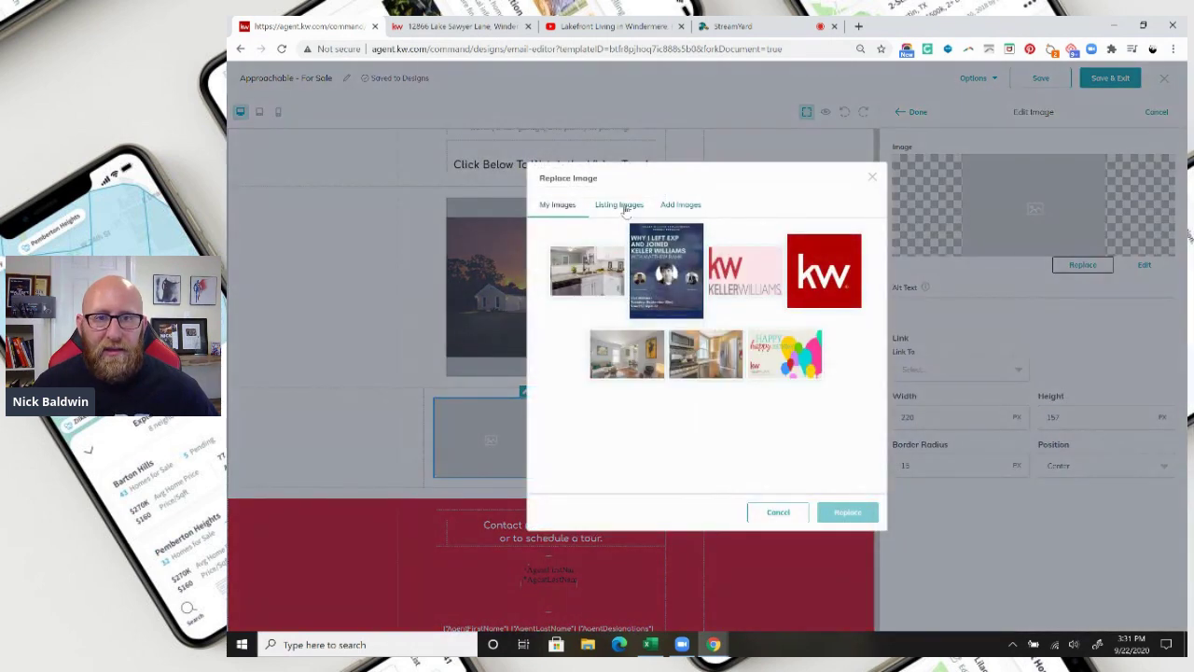
pyautogui.click(619, 206)
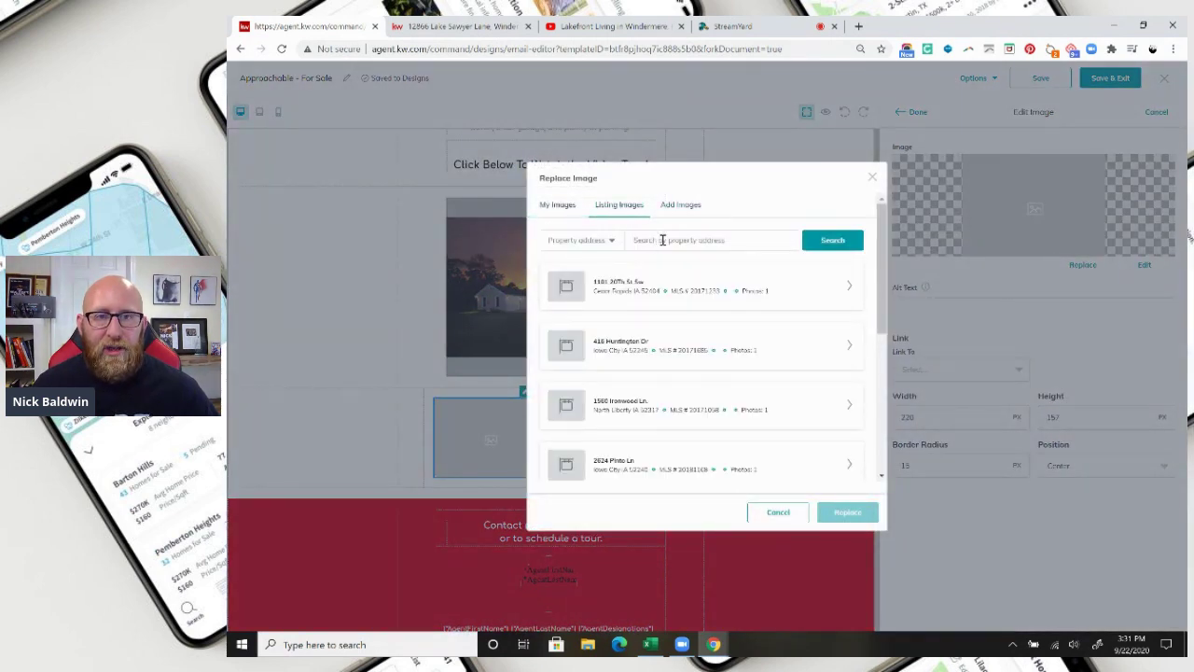
pyautogui.click(661, 240)
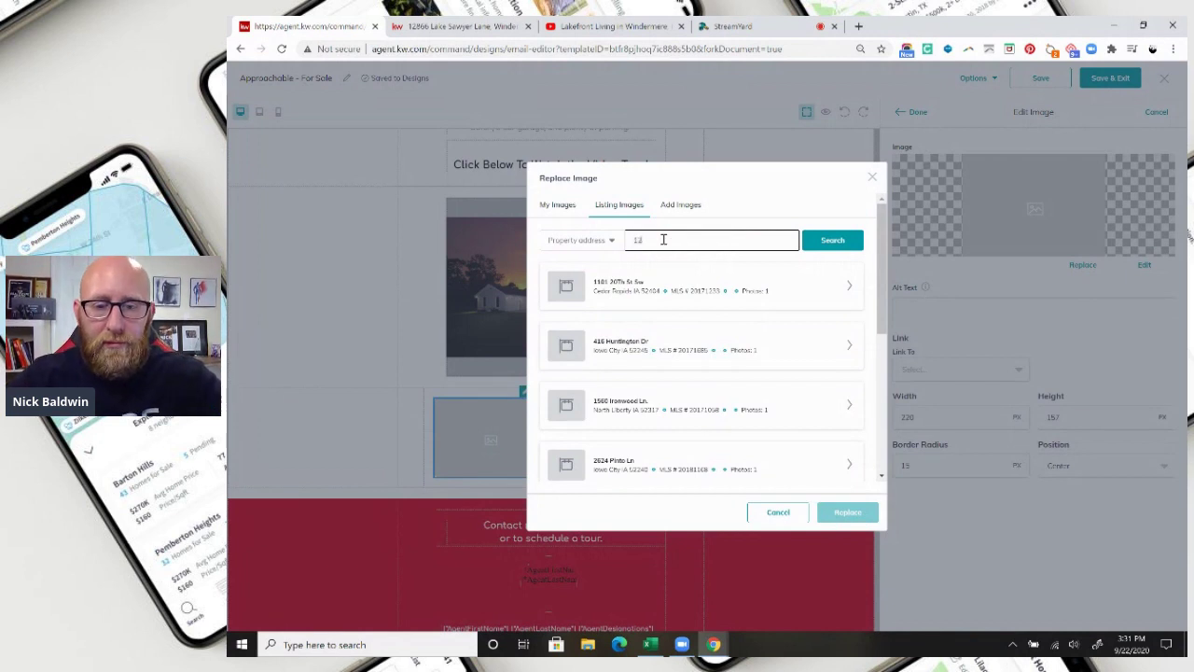
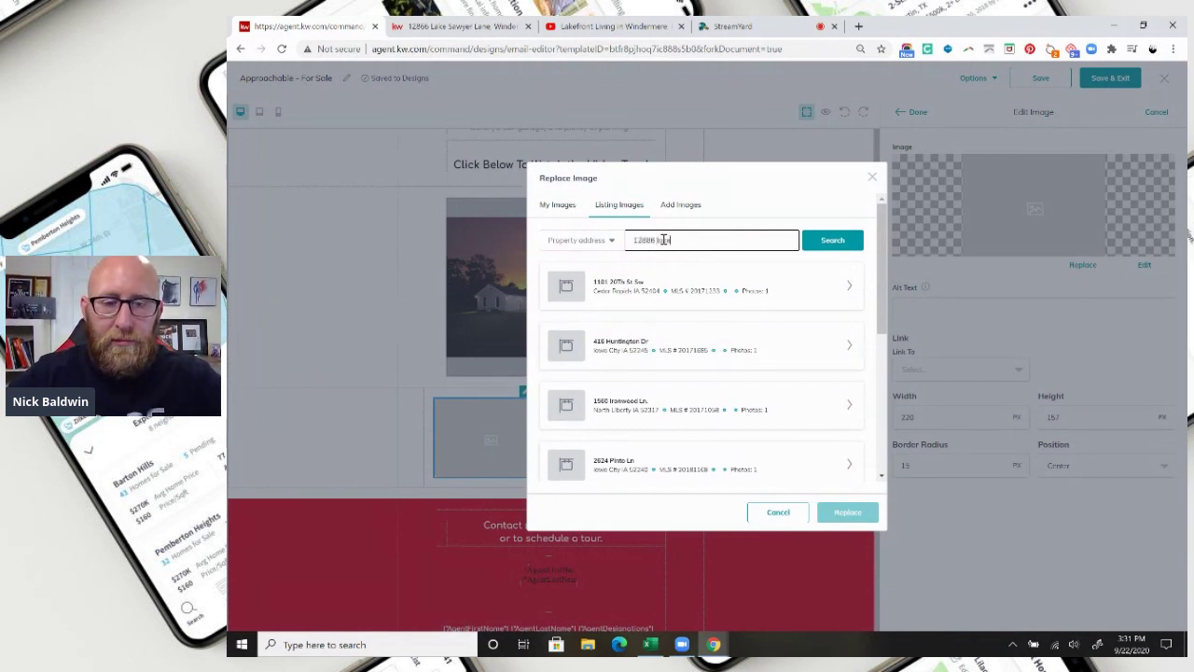
pyautogui.click(831, 241)
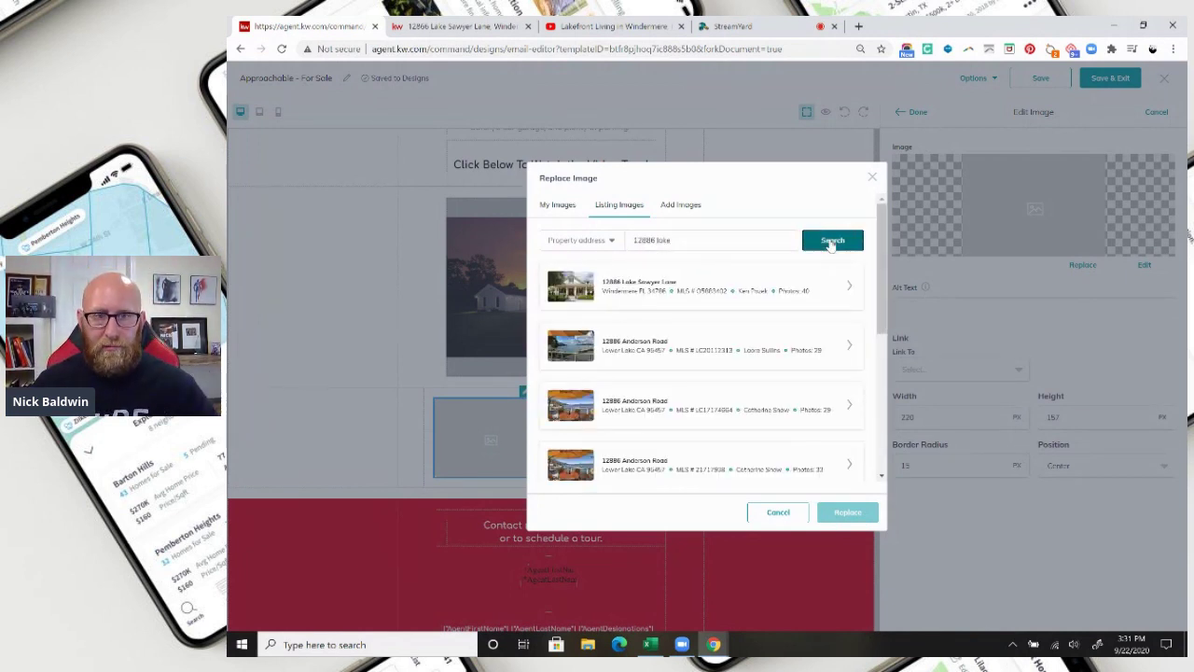
pyautogui.click(849, 289)
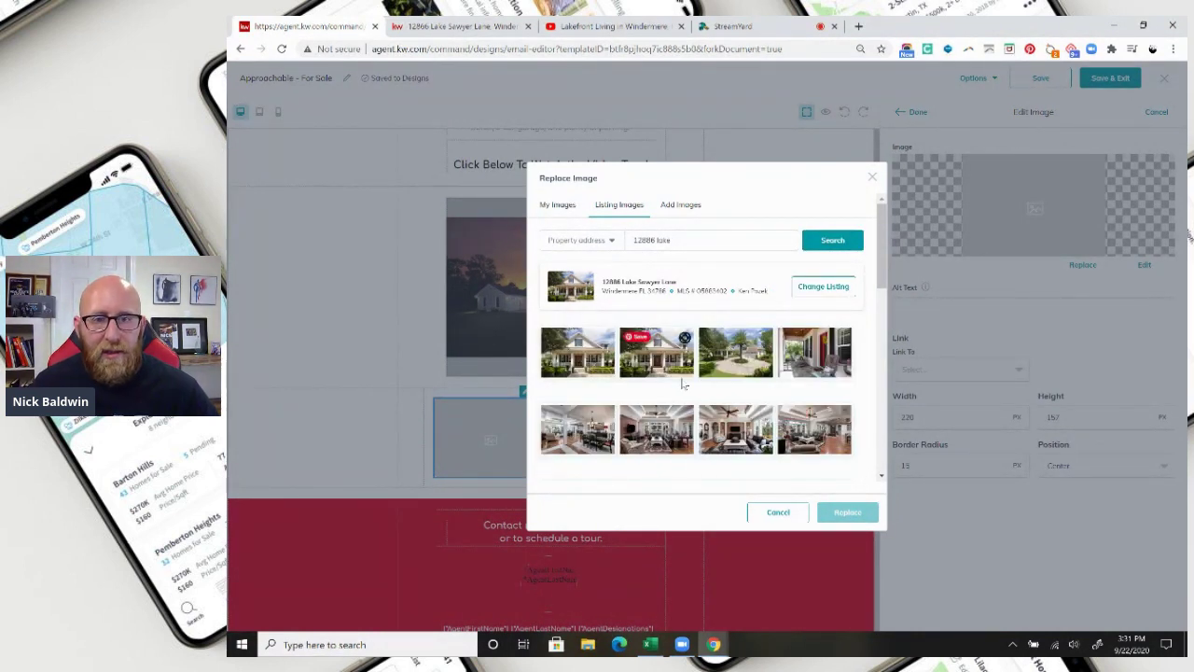
pyautogui.scroll(-3, 681, 382)
pyautogui.click(650, 313)
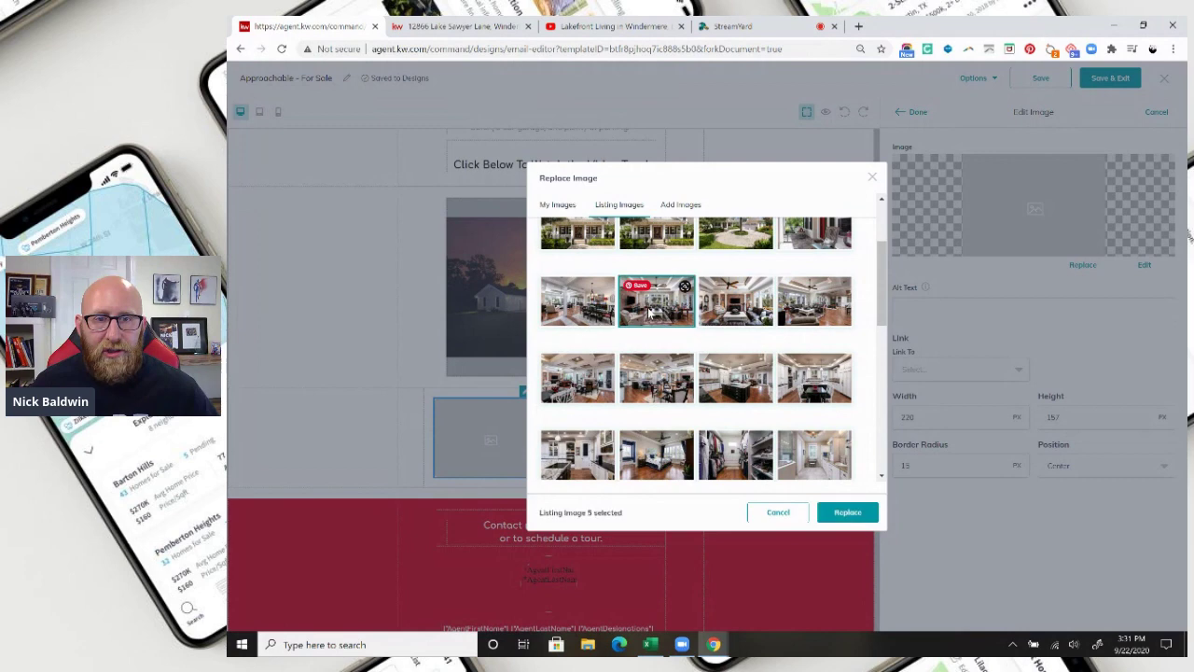
pyautogui.click(594, 457)
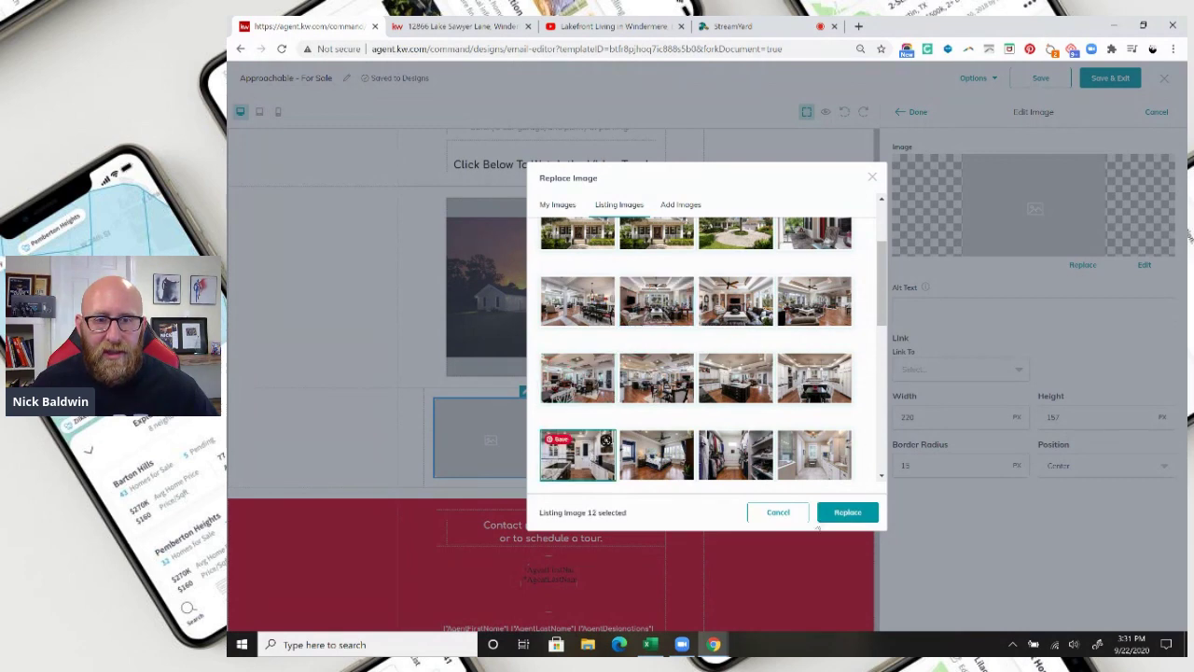
pyautogui.click(849, 513)
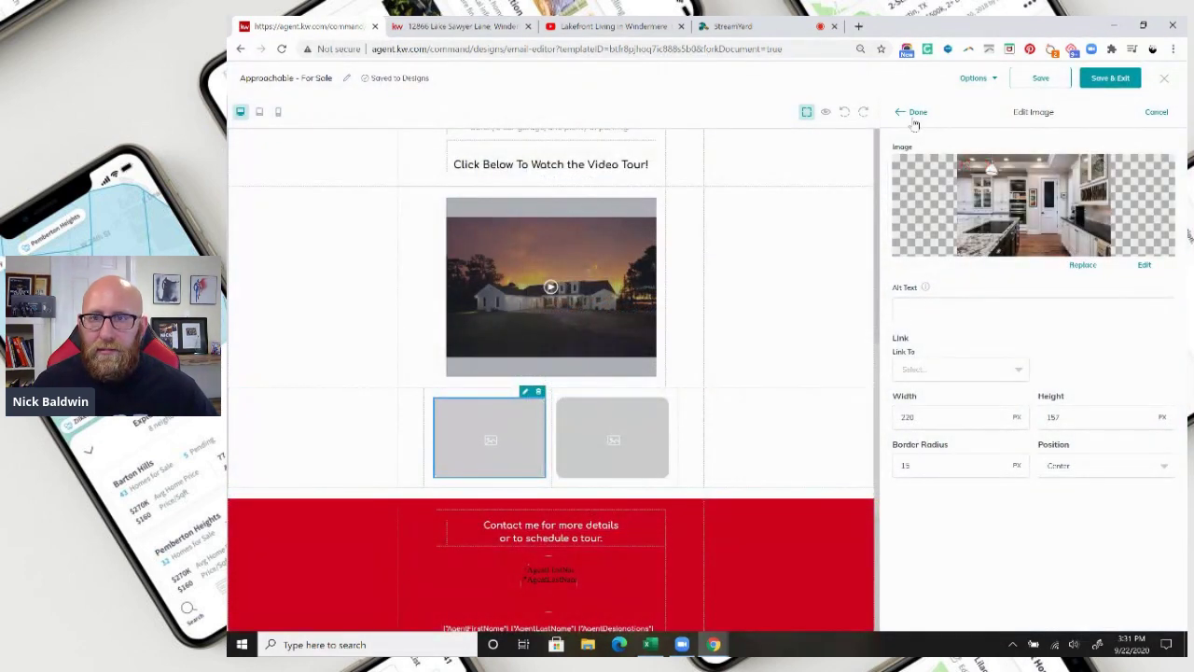
pyautogui.click(918, 112)
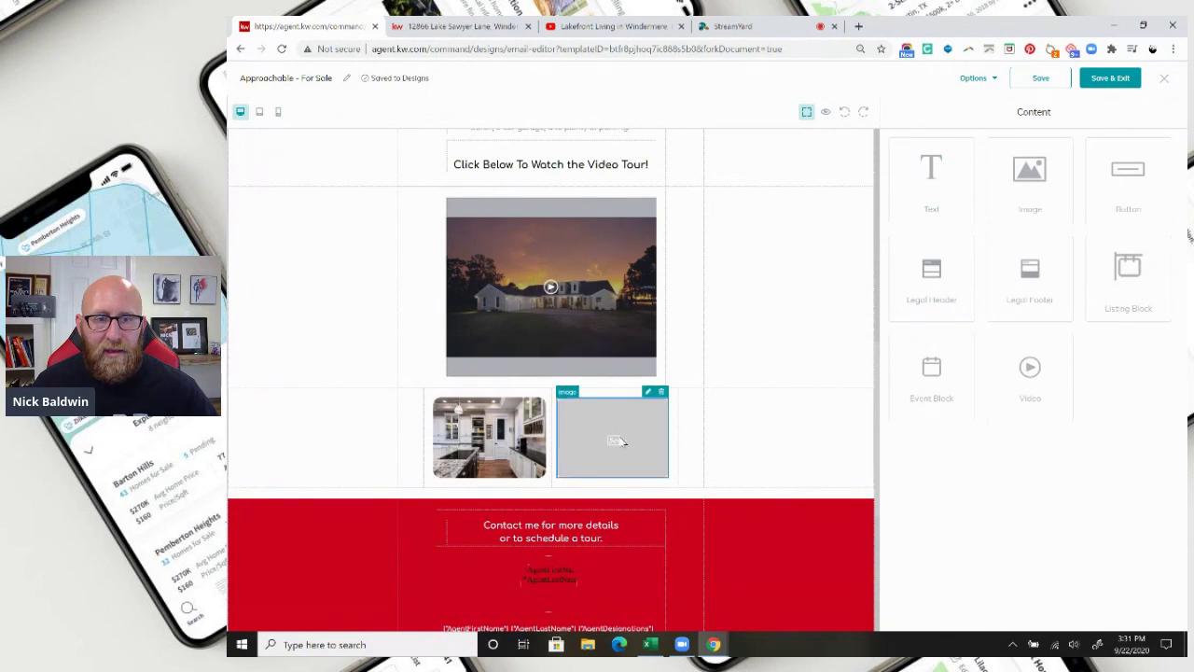
# Fill the second image slot with the backyard pool photo from the same listing.
pyautogui.click(648, 393)
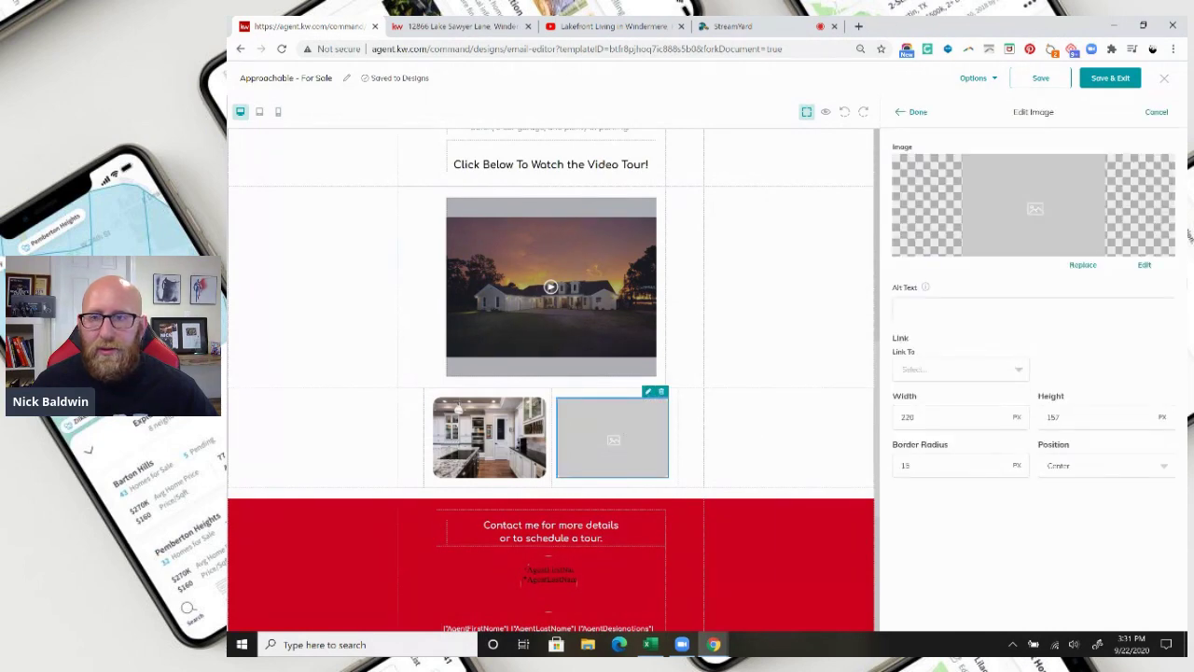
pyautogui.click(1083, 265)
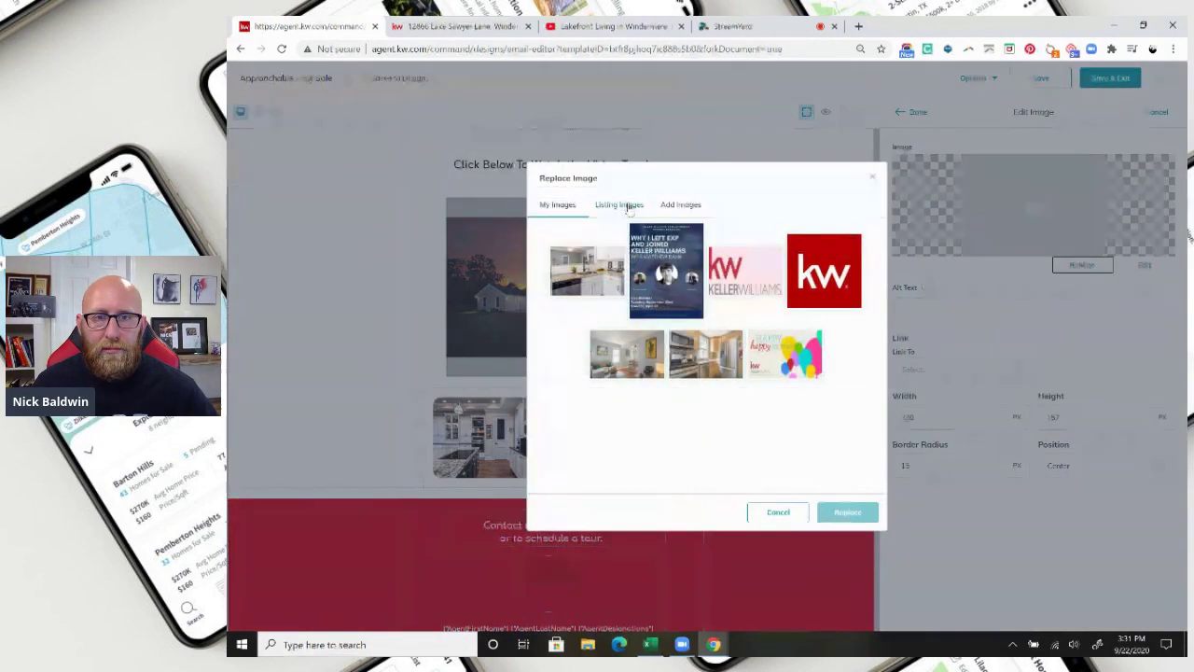
pyautogui.click(615, 204)
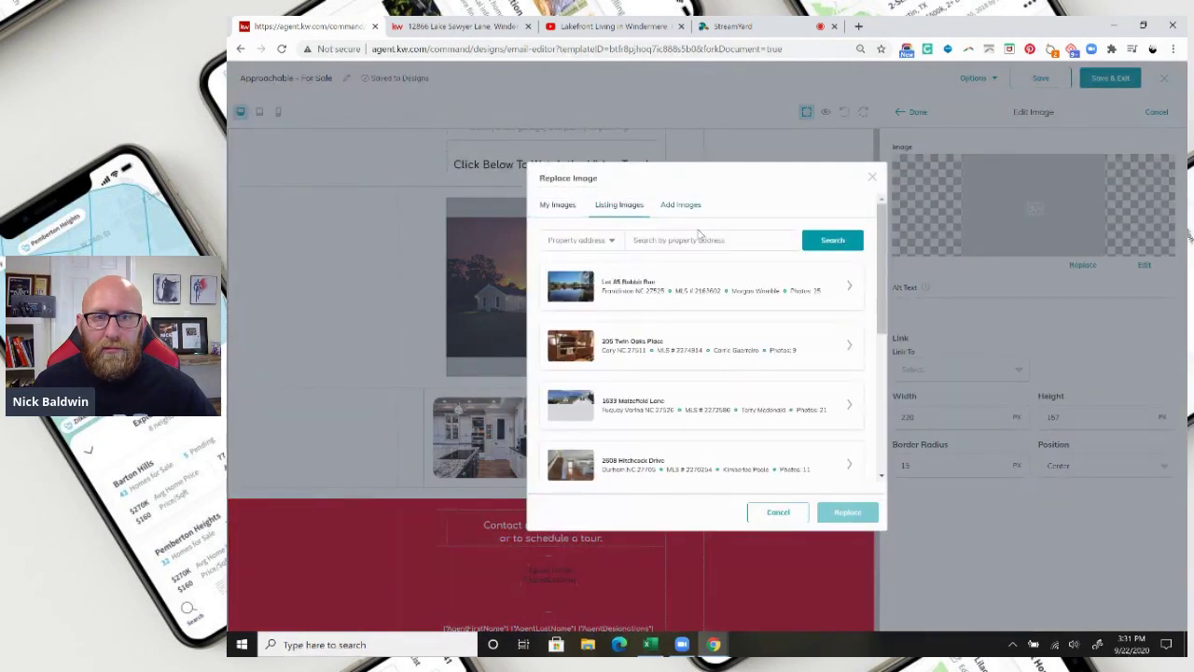
pyautogui.click(697, 237)
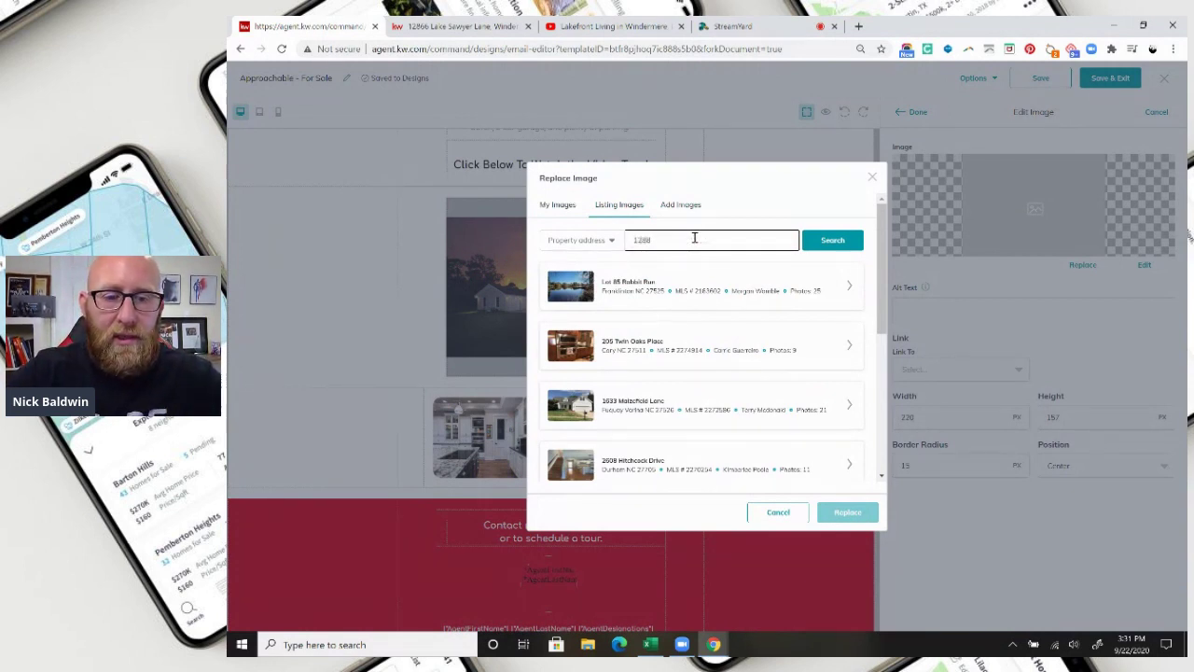
pyautogui.click(833, 241)
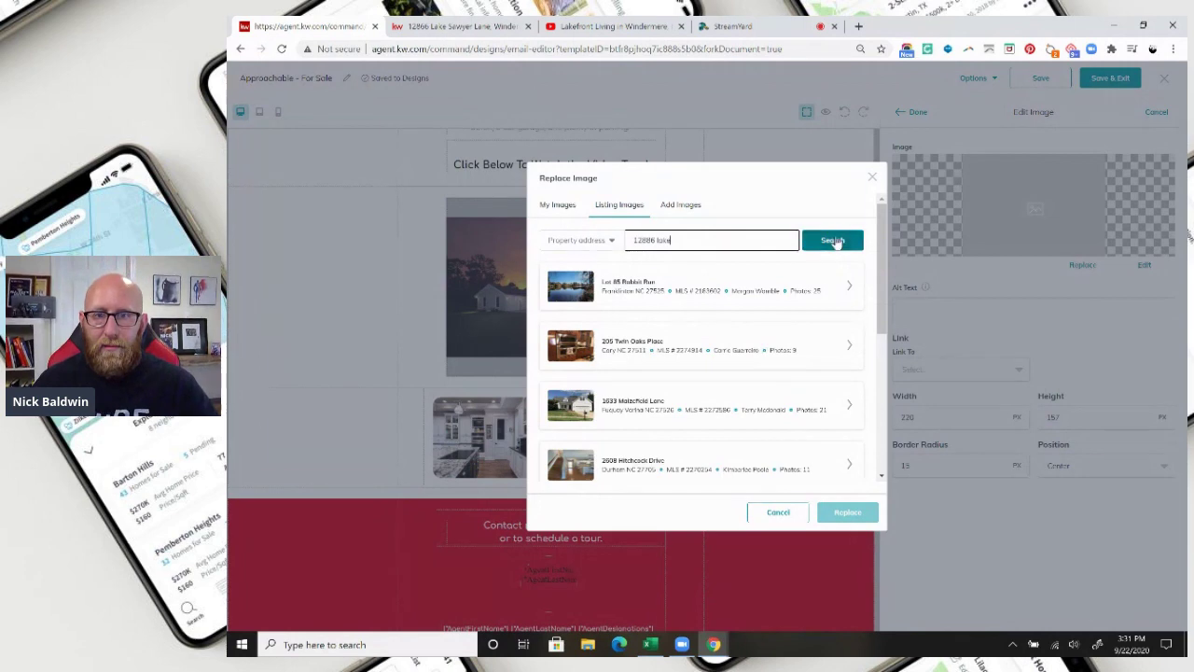
pyautogui.click(838, 290)
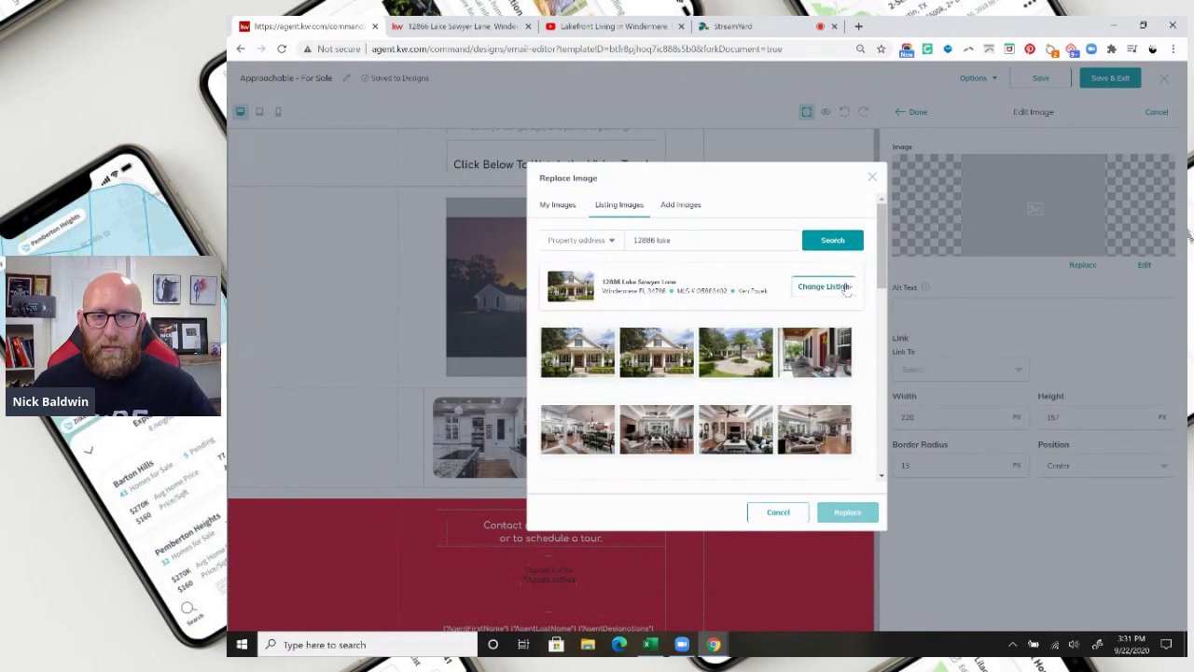
pyautogui.scroll(-5, 808, 353)
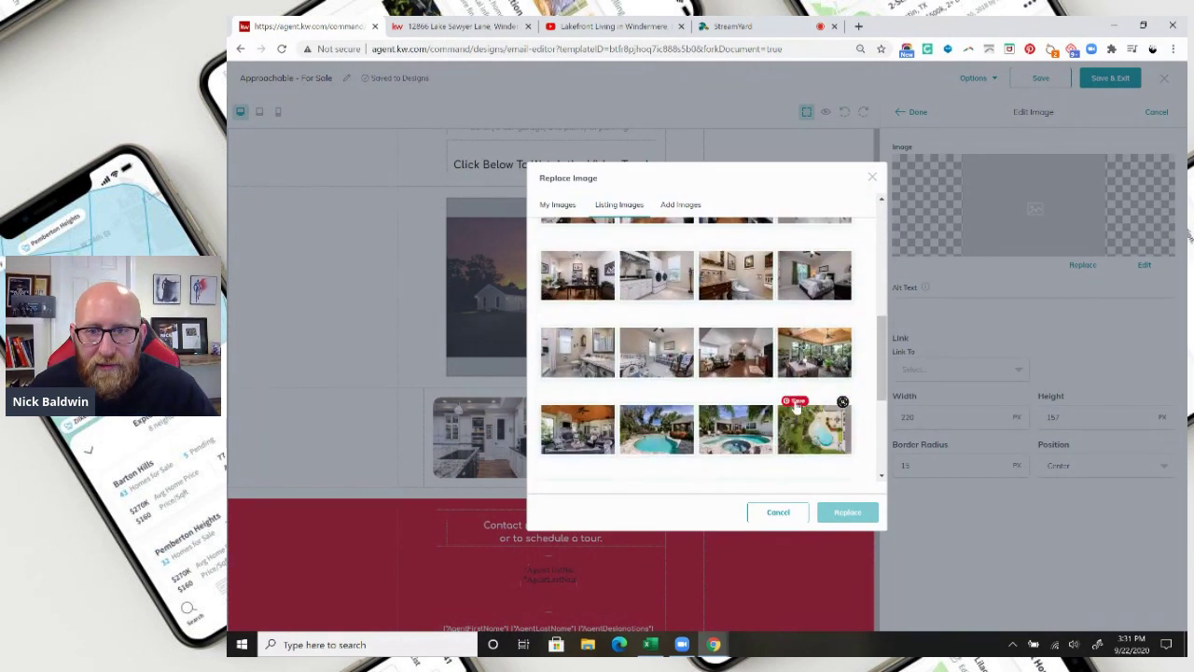
pyautogui.click(657, 429)
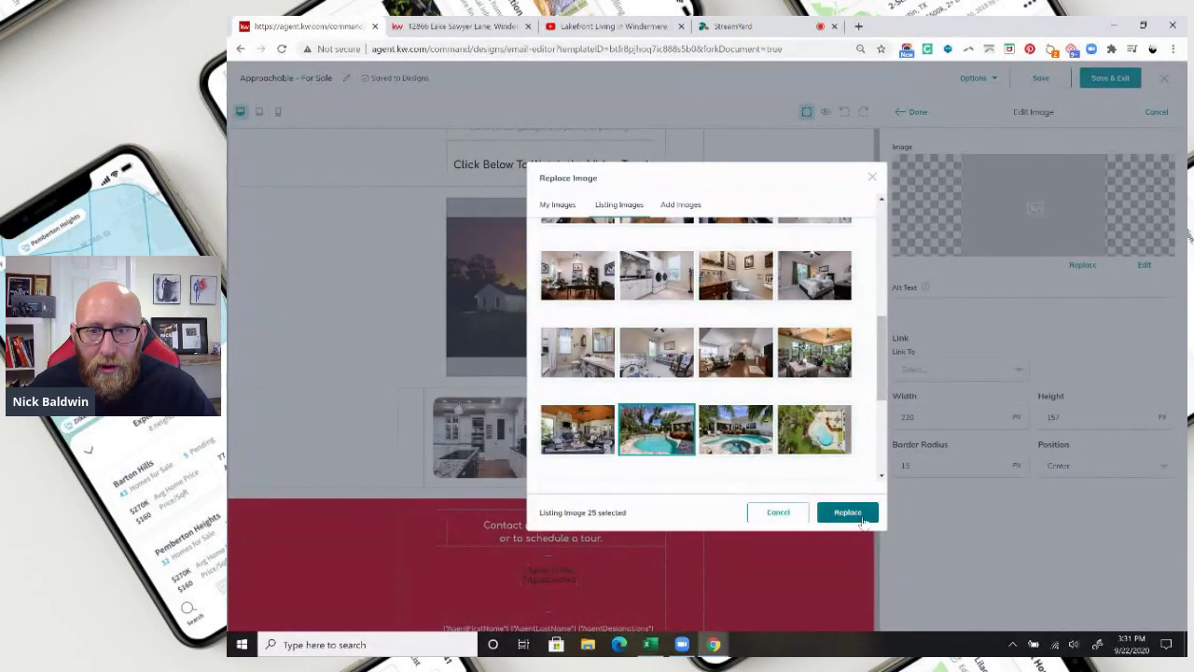
pyautogui.click(847, 511)
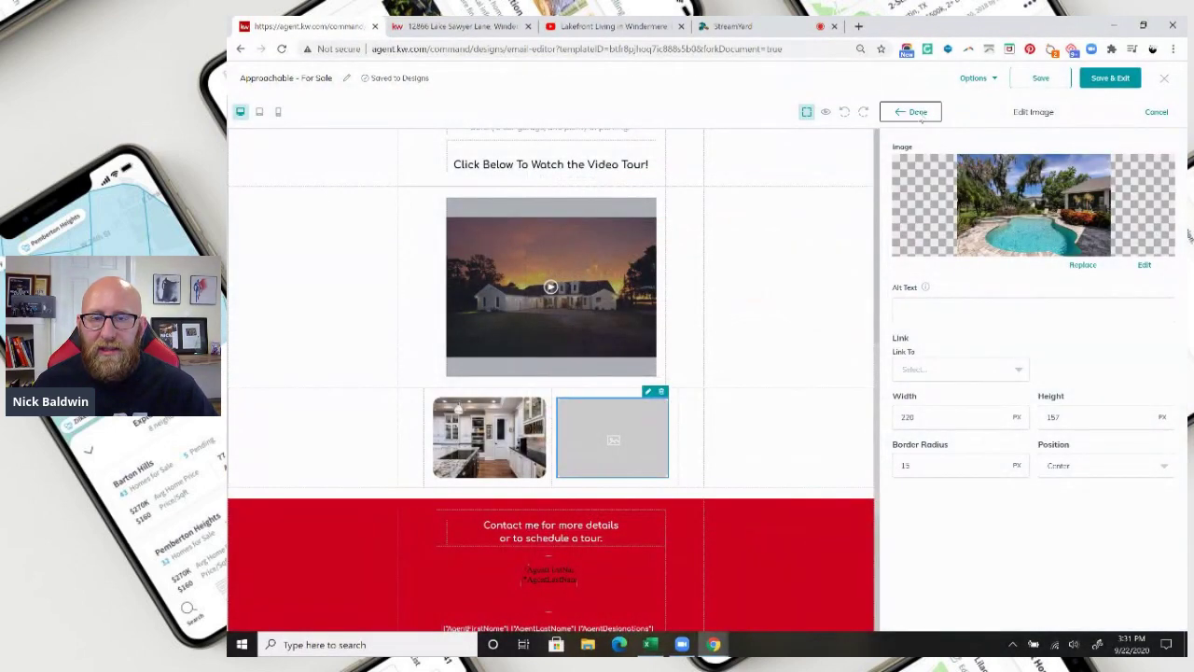
pyautogui.click(920, 115)
pyautogui.scroll(-2, 597, 467)
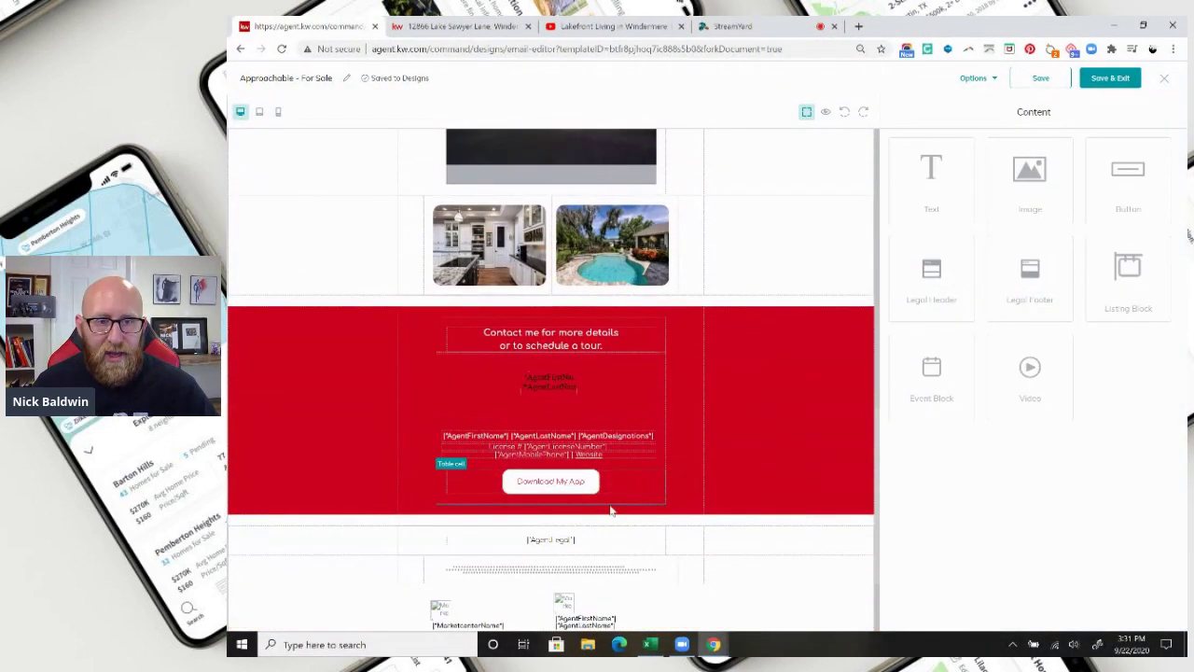
# Set the Download My App button's Link To option to Web address.
pyautogui.click(560, 345)
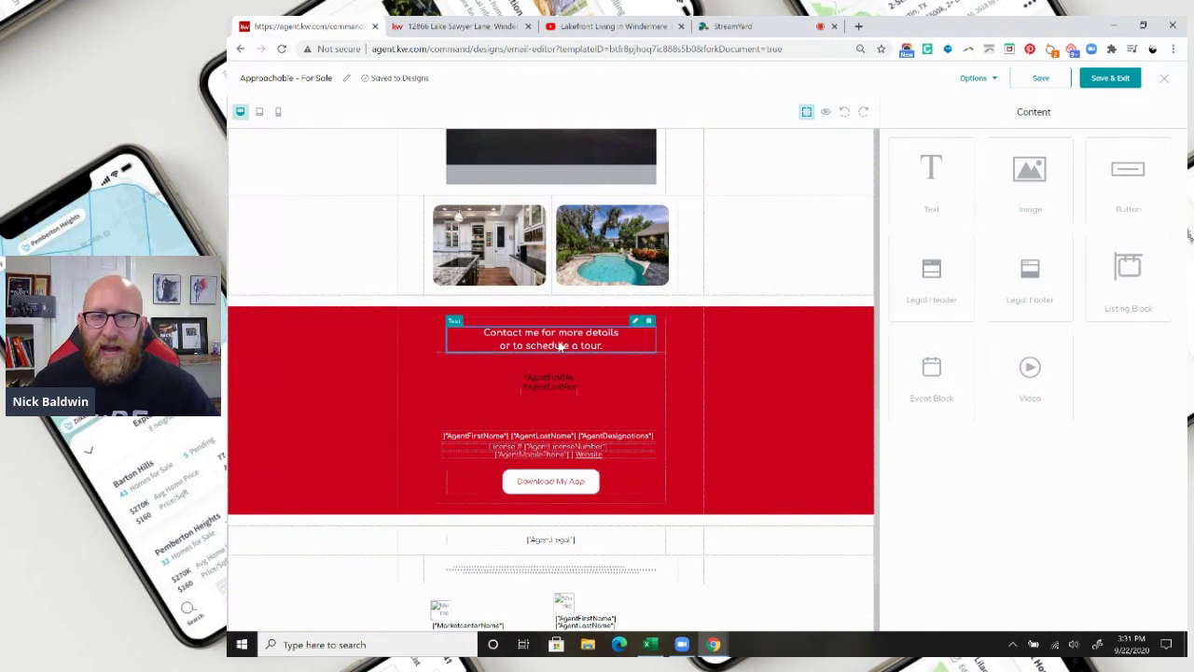
pyautogui.click(634, 322)
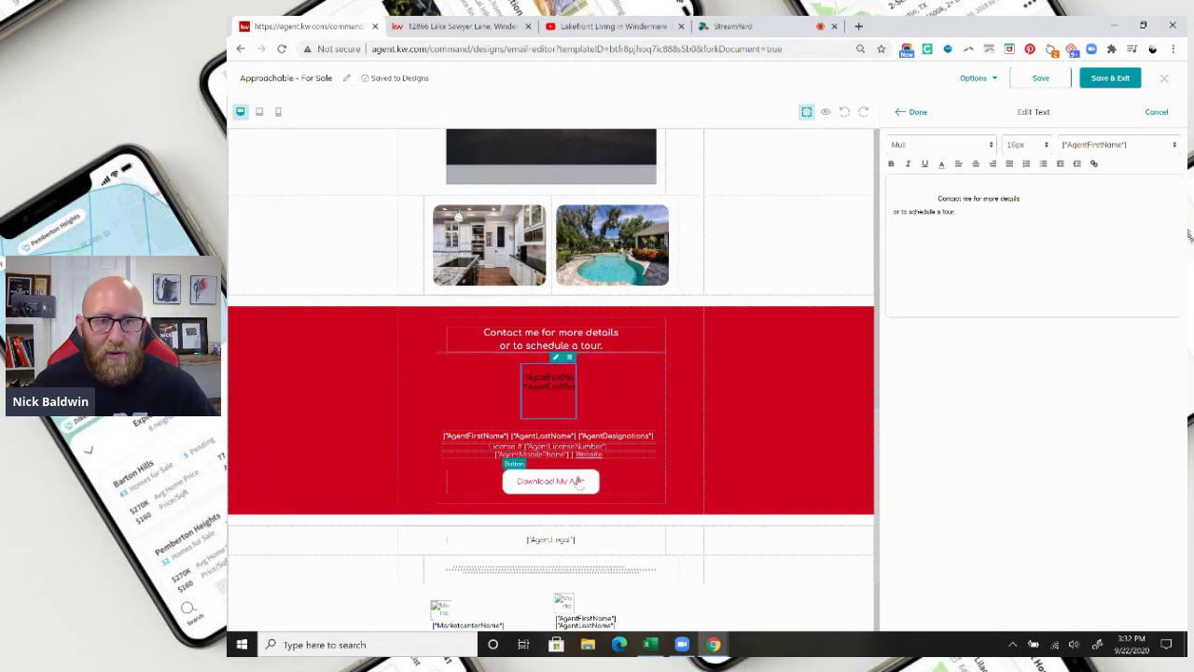
pyautogui.click(559, 489)
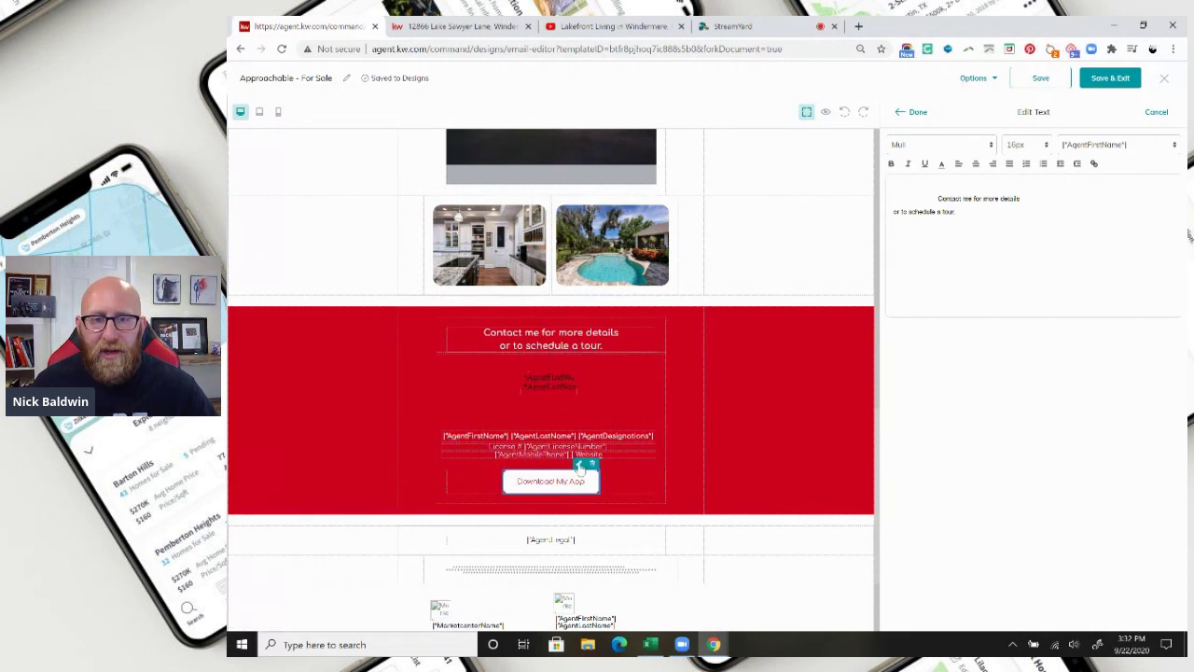
pyautogui.click(578, 464)
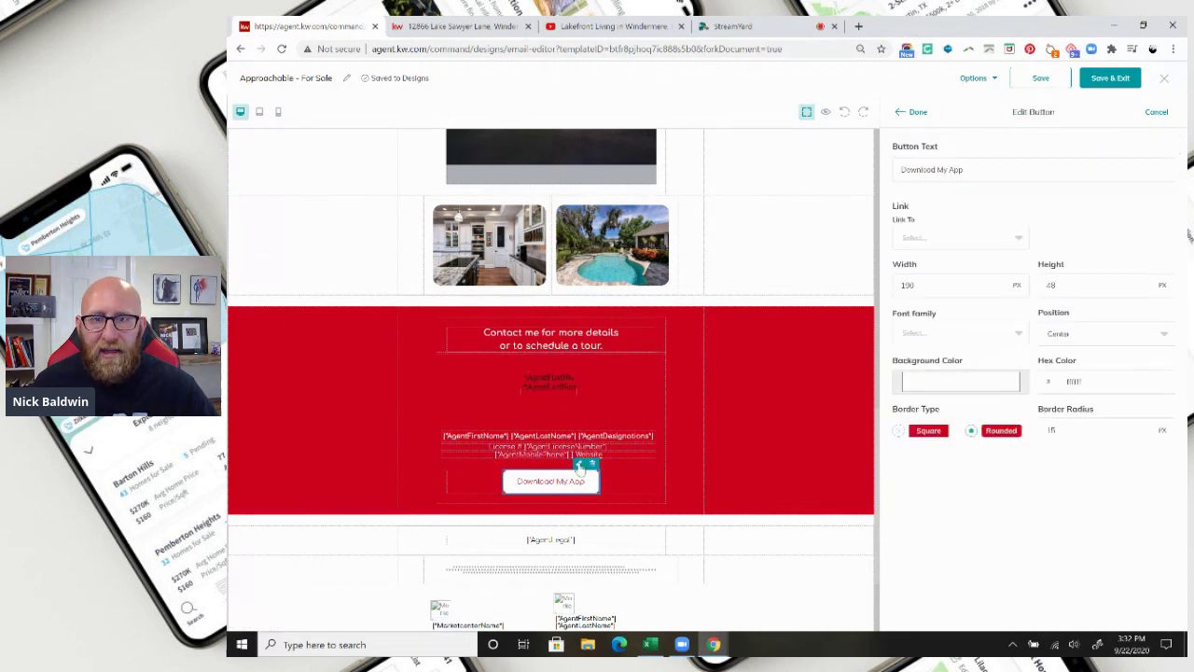
pyautogui.click(956, 243)
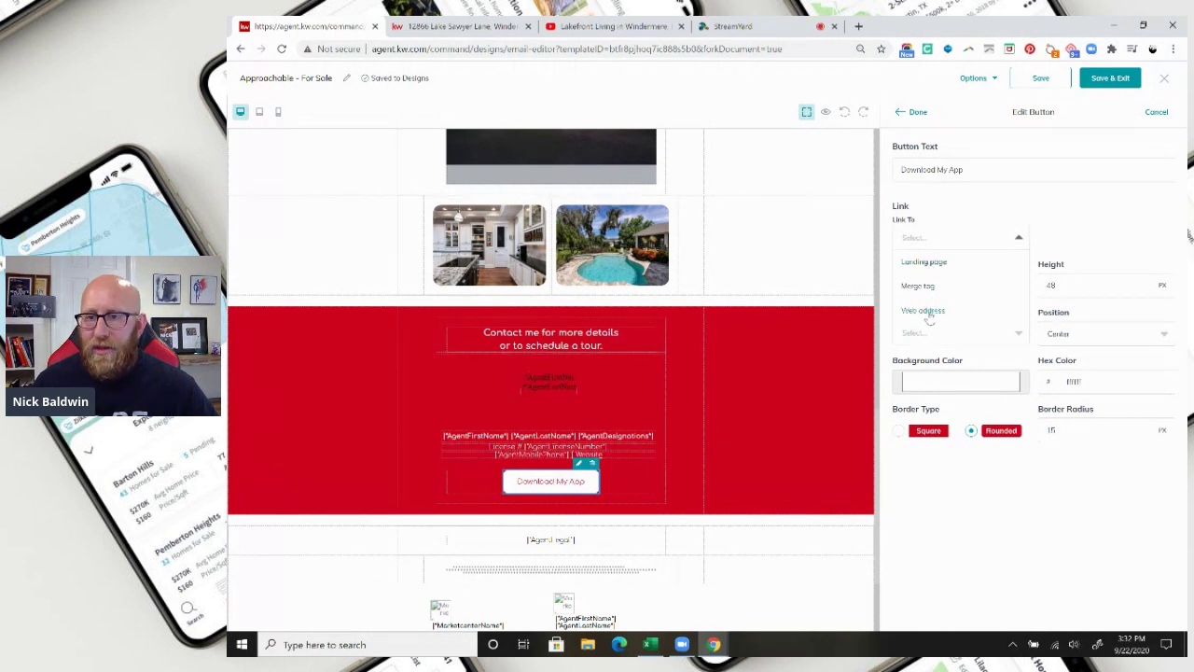
pyautogui.click(928, 310)
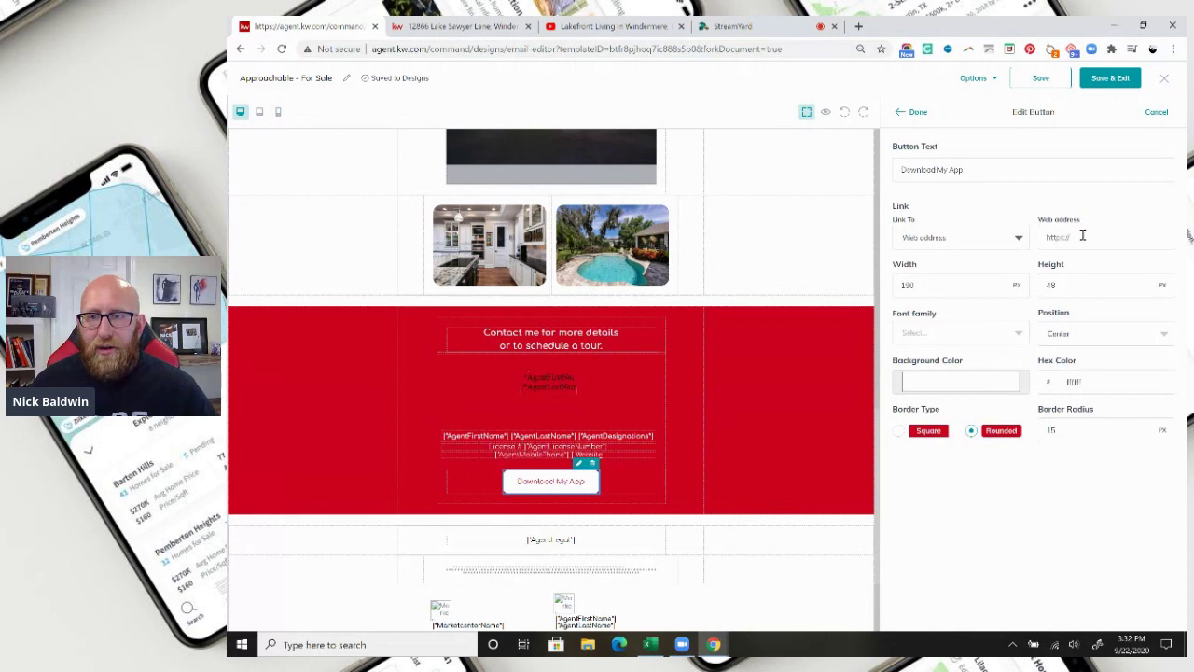
pyautogui.click(860, 27)
# Go to agent.kw.com in a new tab and show the Site & App Settings URLs page.
pyautogui.write('ag')
pyautogui.press('Return')
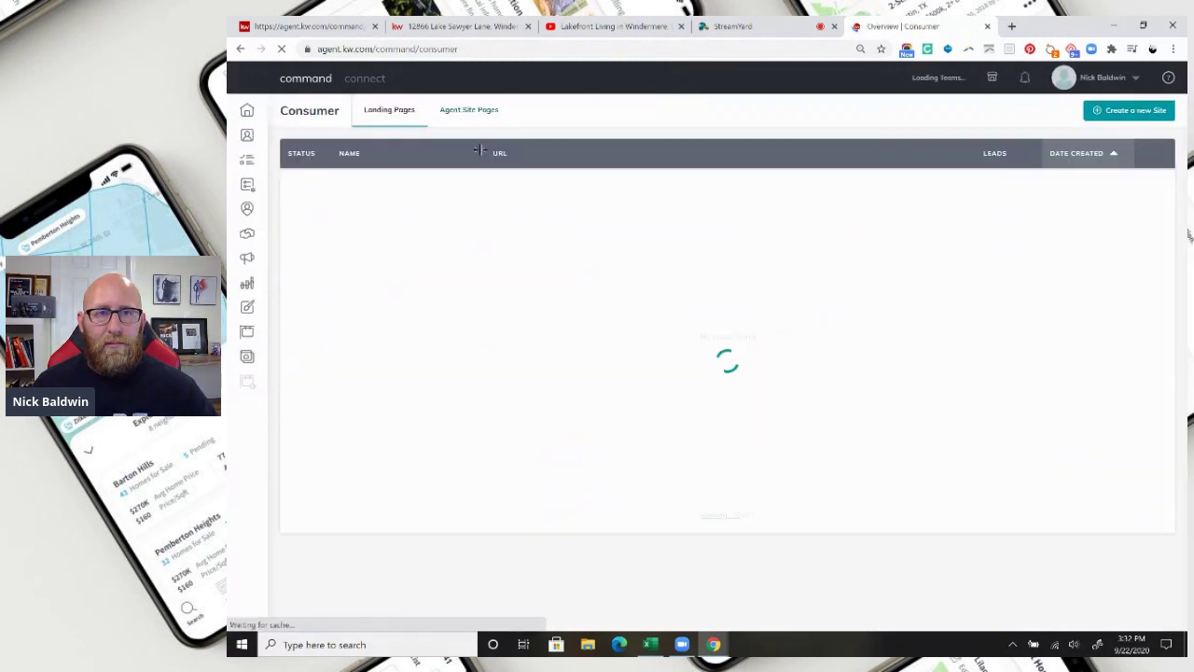
pyautogui.click(1016, 113)
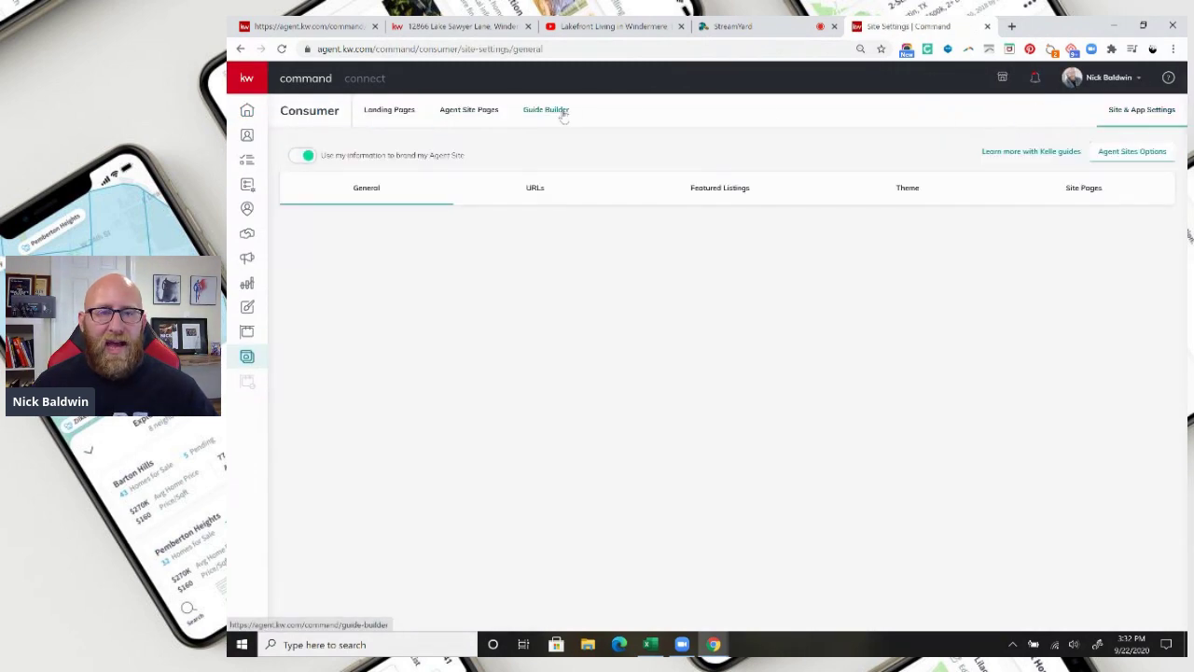
pyautogui.click(535, 190)
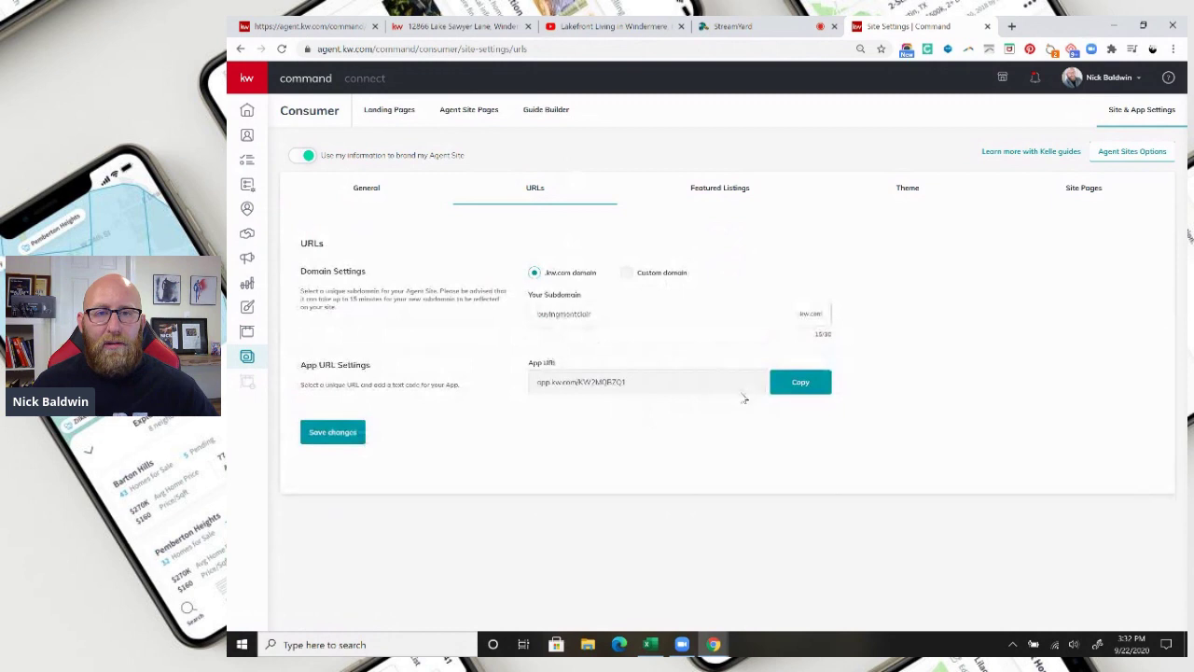
# Copy the App URL and paste it as the Download My App button's web address.
pyautogui.click(800, 384)
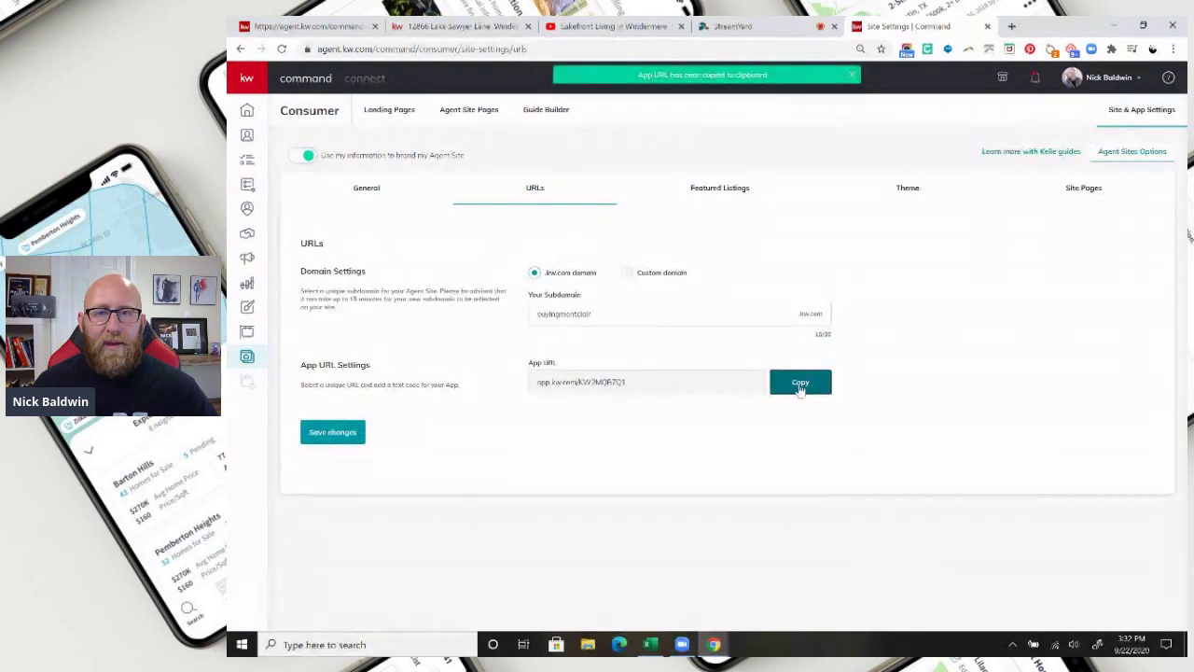
pyautogui.click(280, 26)
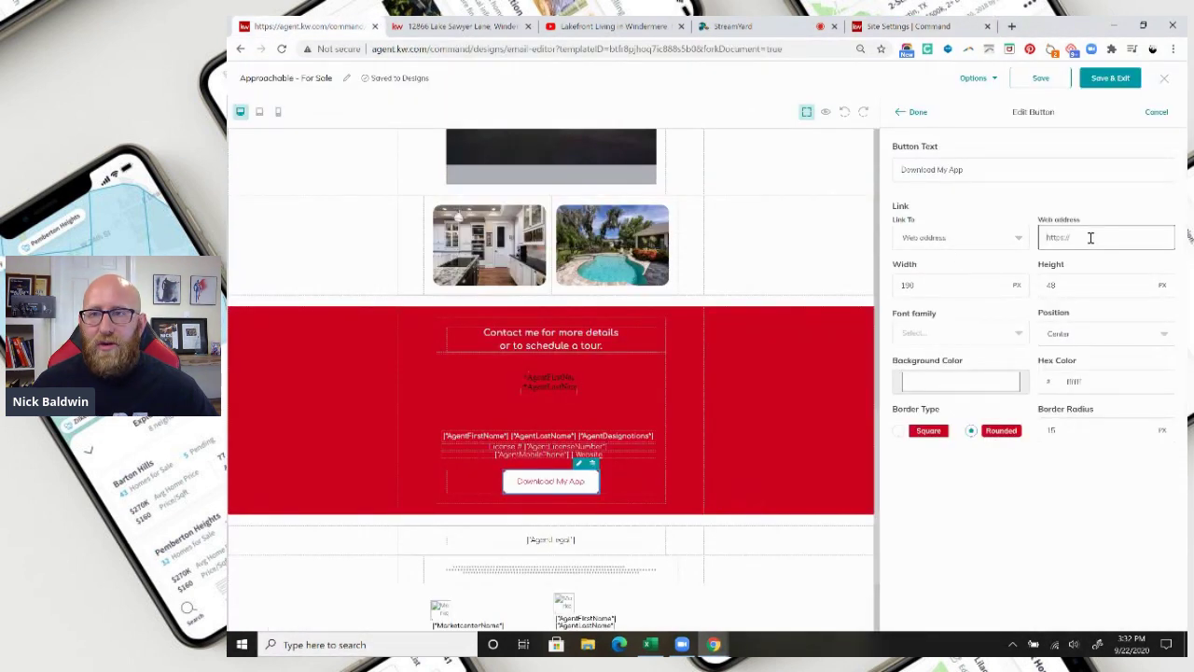
pyautogui.hotkey('ctrl', 'v')
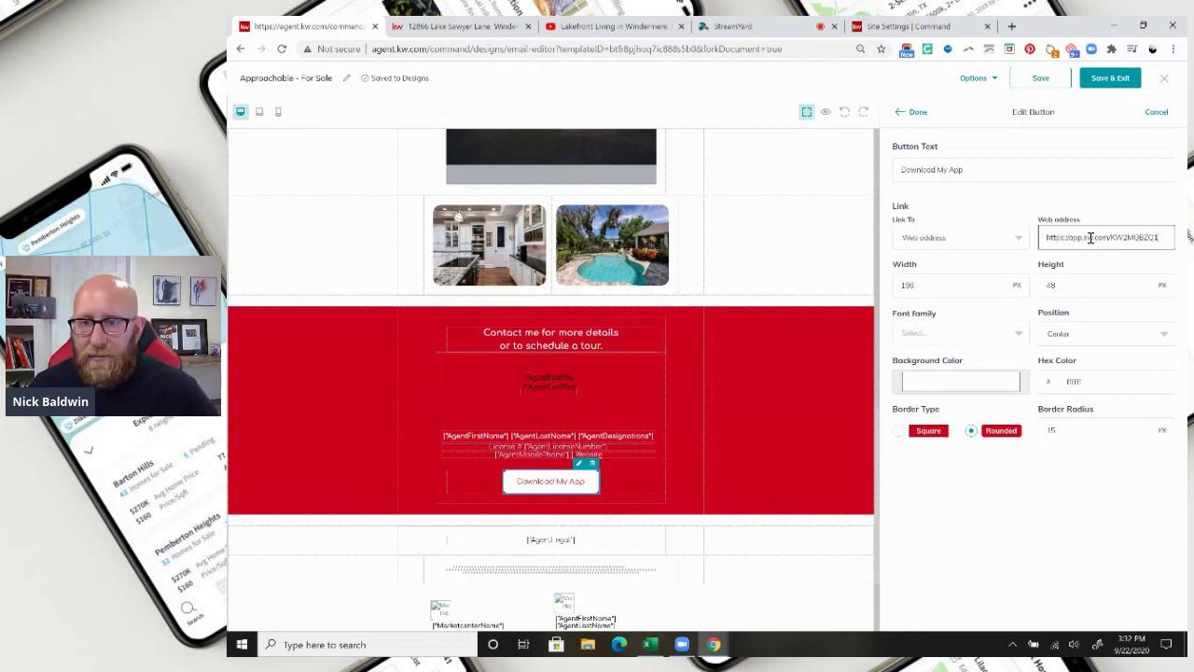
pyautogui.click(918, 112)
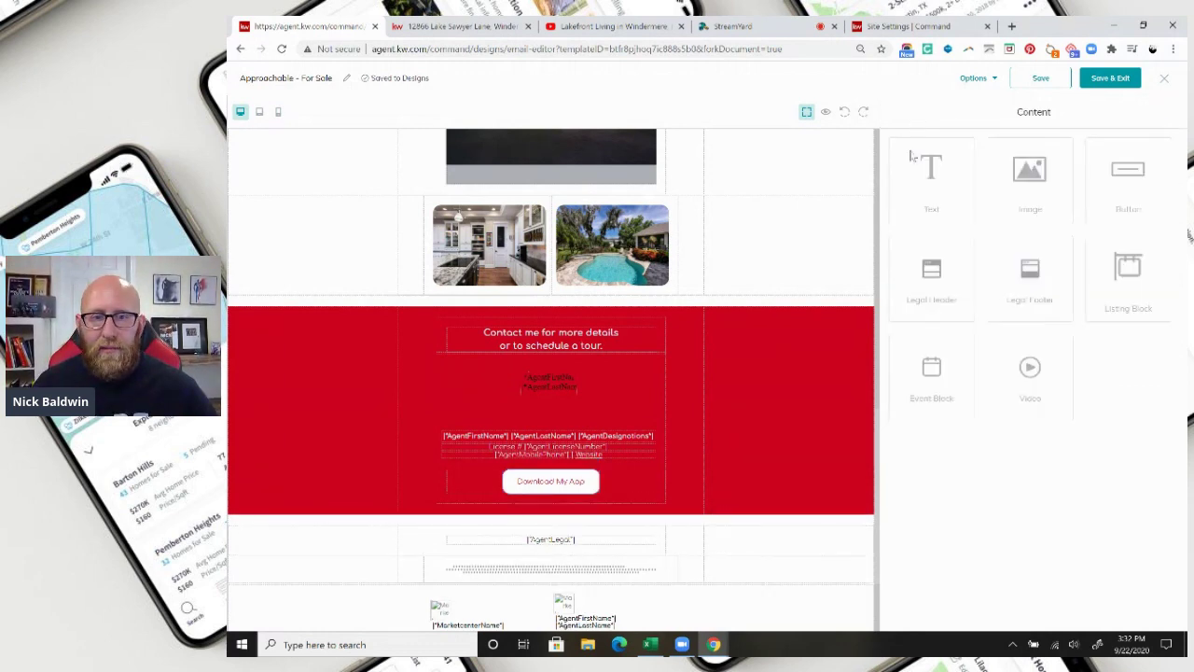
# Scroll back to the top of the email and bring up the Options dropdown.
pyautogui.scroll(-3, 700, 483)
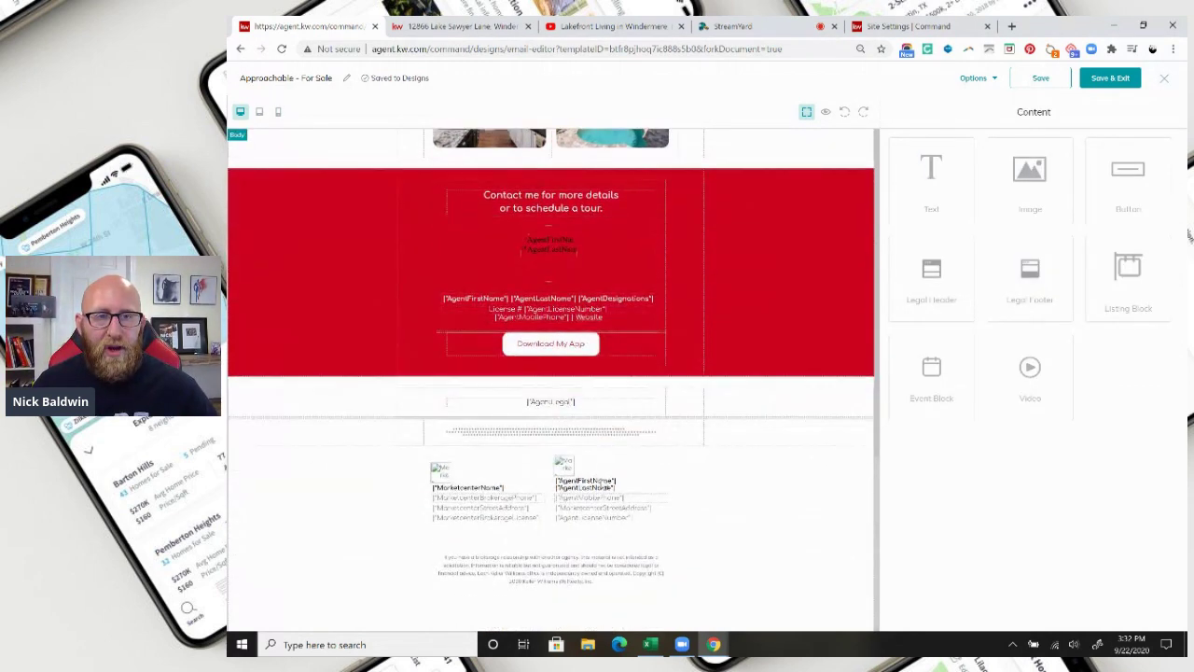
pyautogui.scroll(5, 607, 478)
pyautogui.scroll(8, 629, 485)
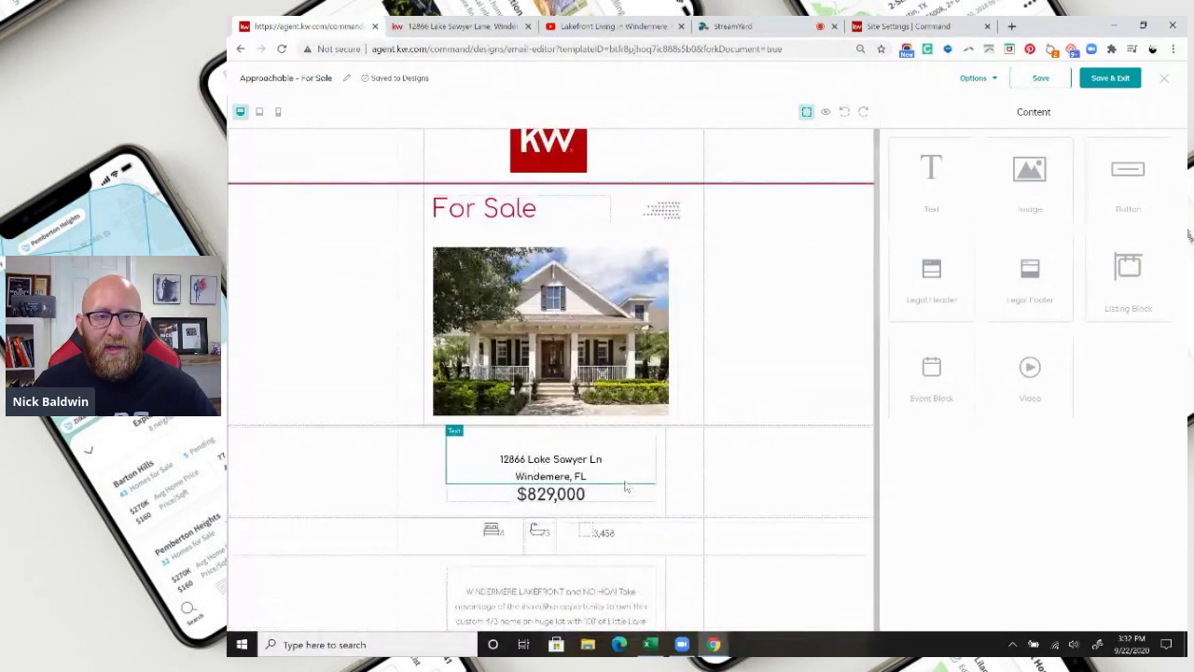
pyautogui.scroll(-2, 626, 485)
pyautogui.scroll(2, 625, 486)
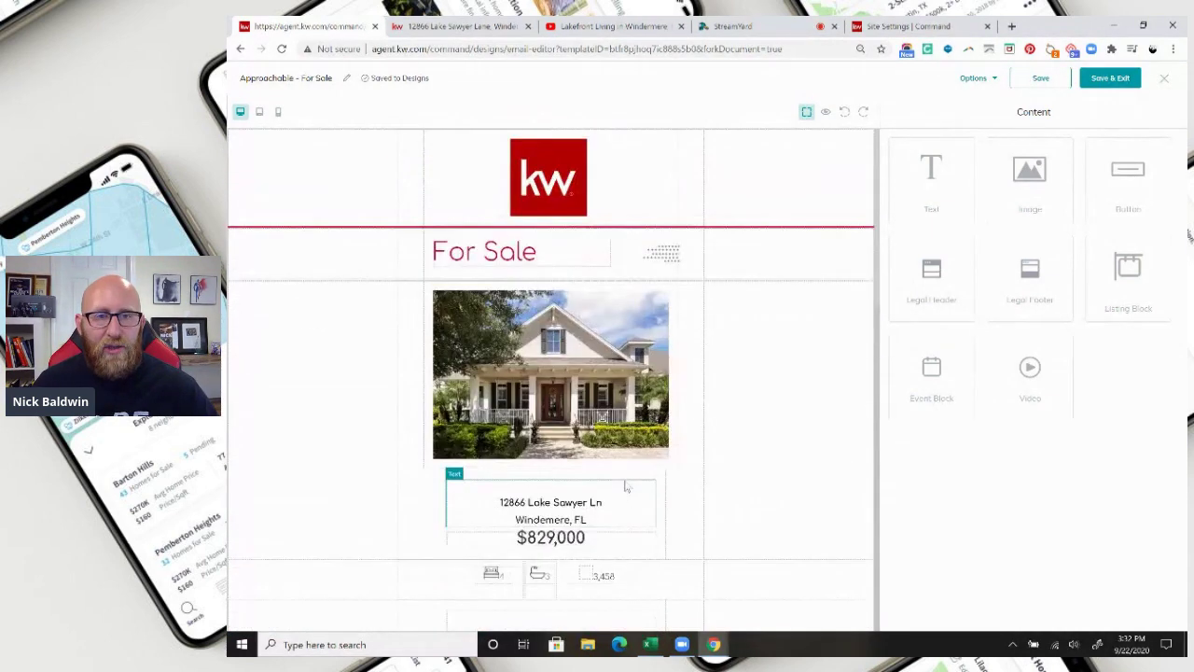
pyautogui.click(974, 79)
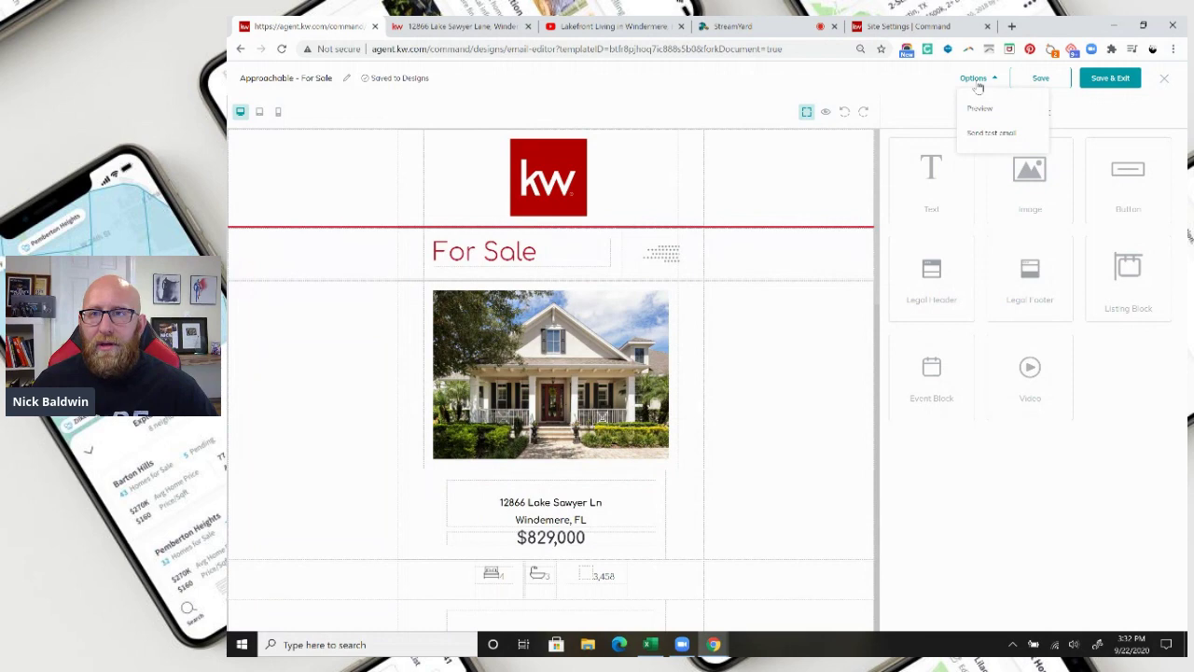
# Preview the email at desktop, tablet and phone widths, then close the preview.
pyautogui.click(982, 110)
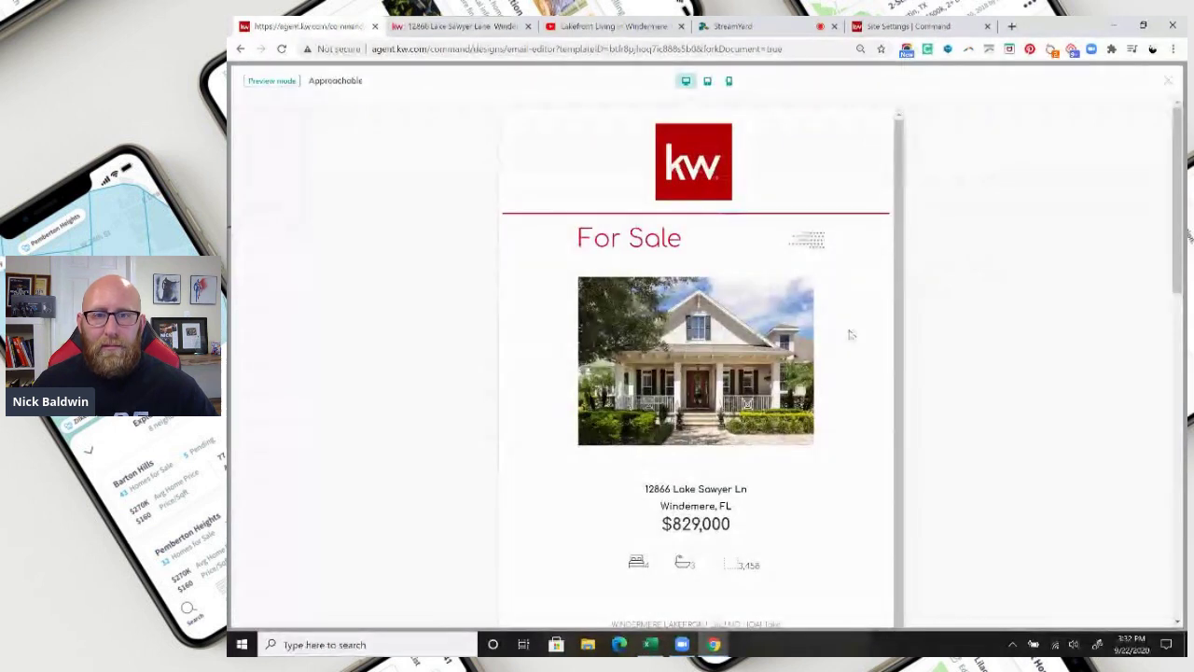
pyautogui.scroll(-1, 859, 356)
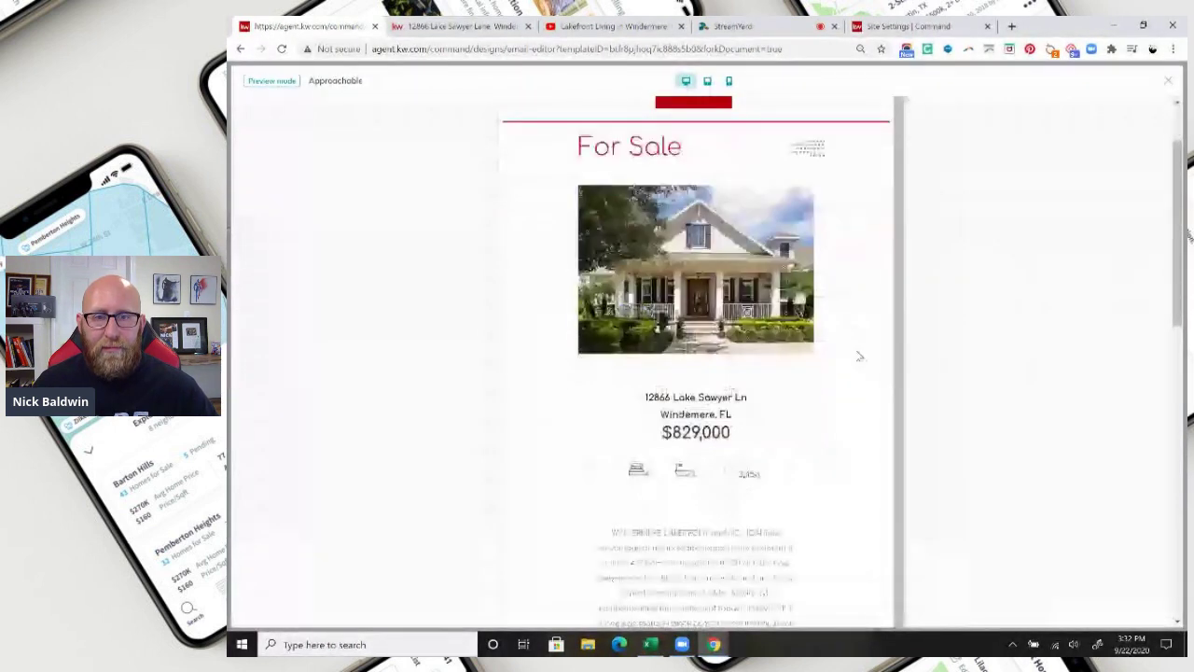
pyautogui.scroll(-10, 859, 352)
pyautogui.scroll(12, 858, 353)
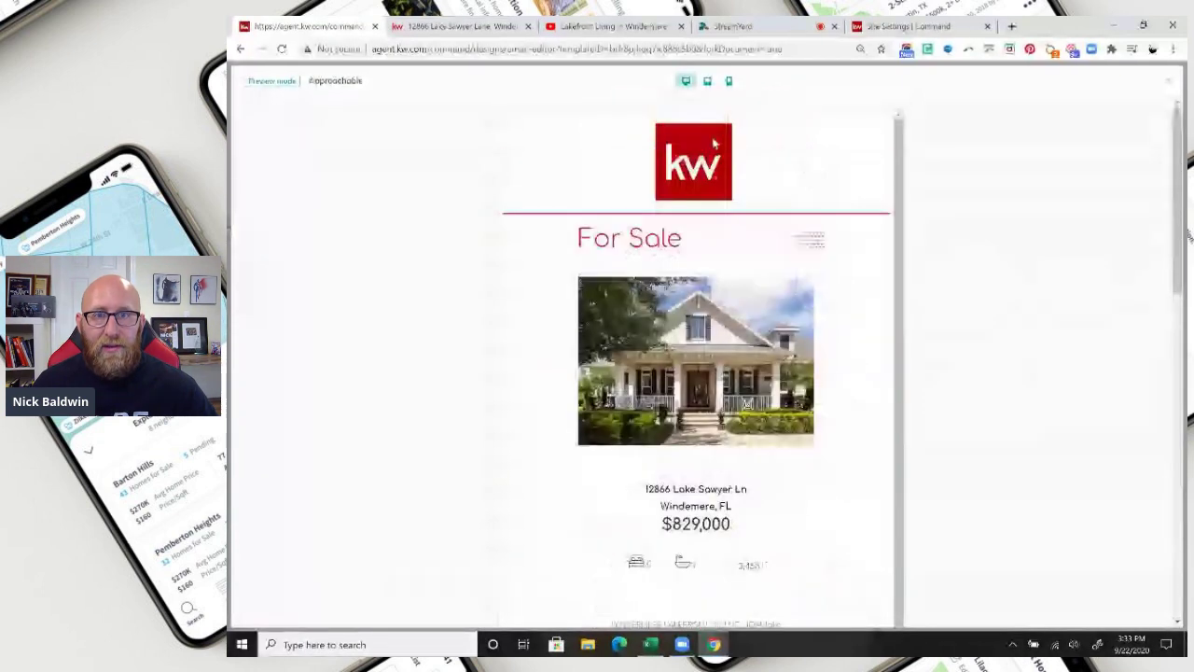
pyautogui.click(707, 81)
pyautogui.scroll(-1, 731, 345)
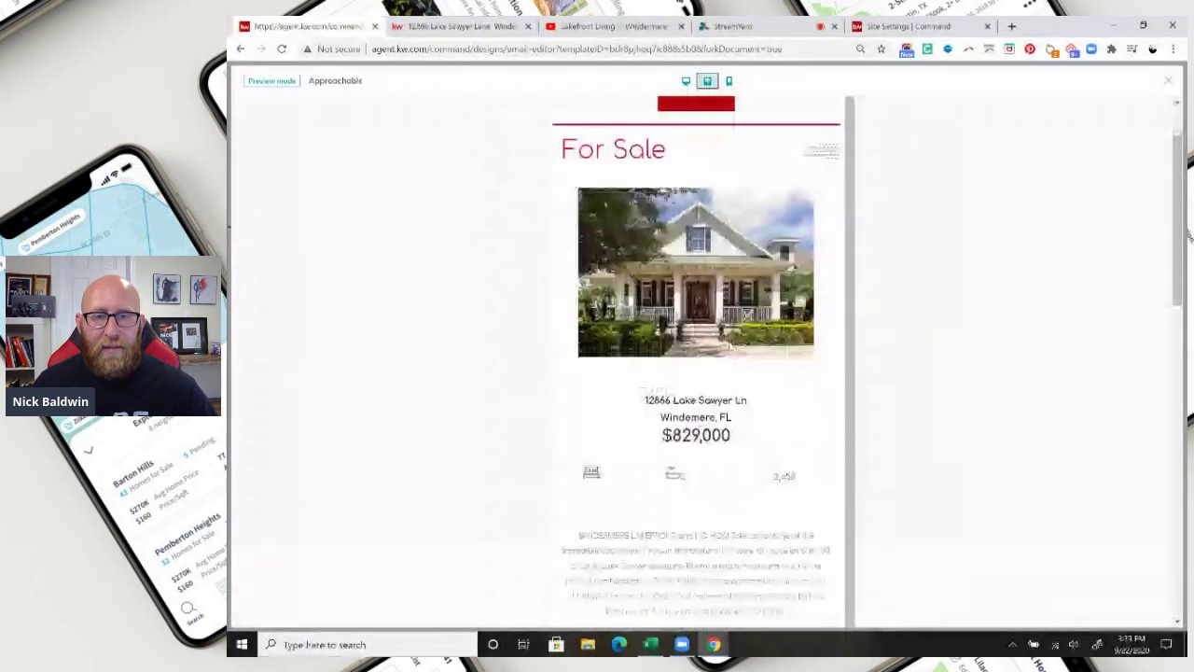
pyautogui.scroll(-8, 730, 345)
pyautogui.scroll(9, 730, 345)
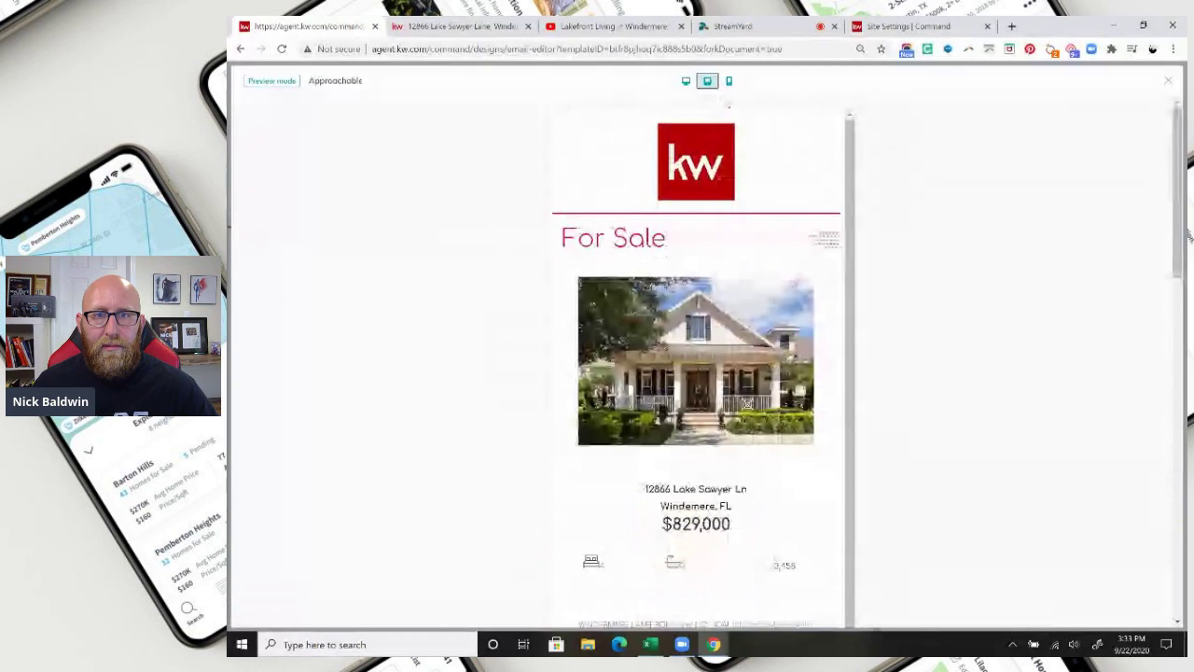
pyautogui.click(730, 81)
pyautogui.scroll(-4, 715, 338)
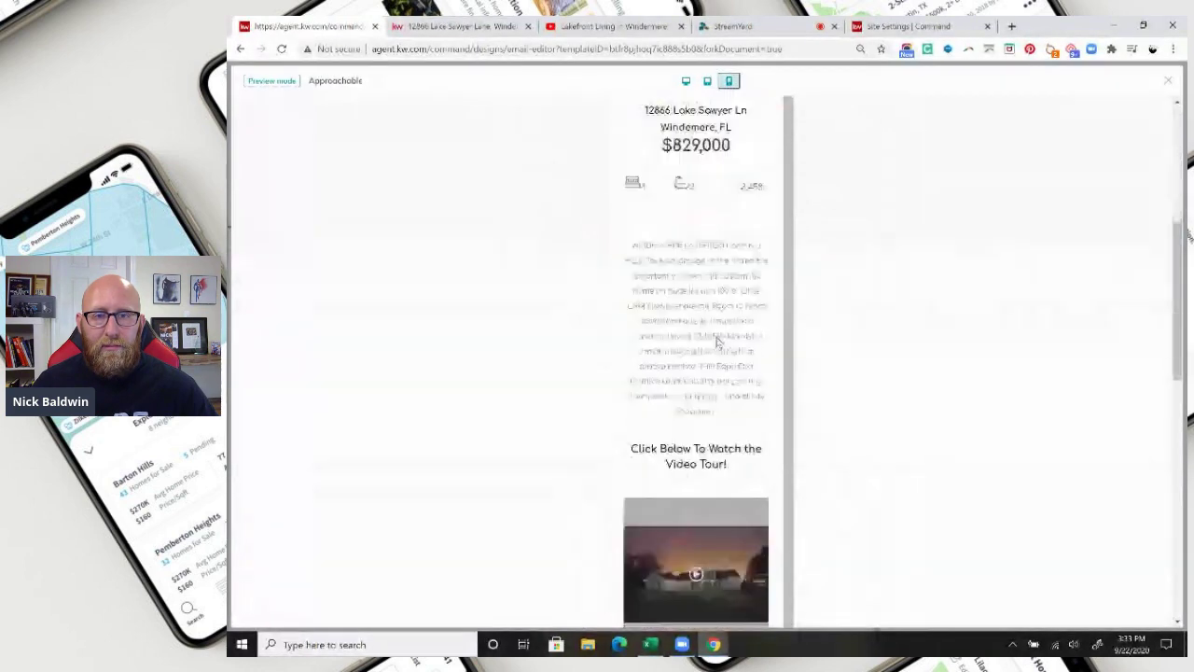
pyautogui.scroll(1, 718, 338)
pyautogui.scroll(3, 718, 339)
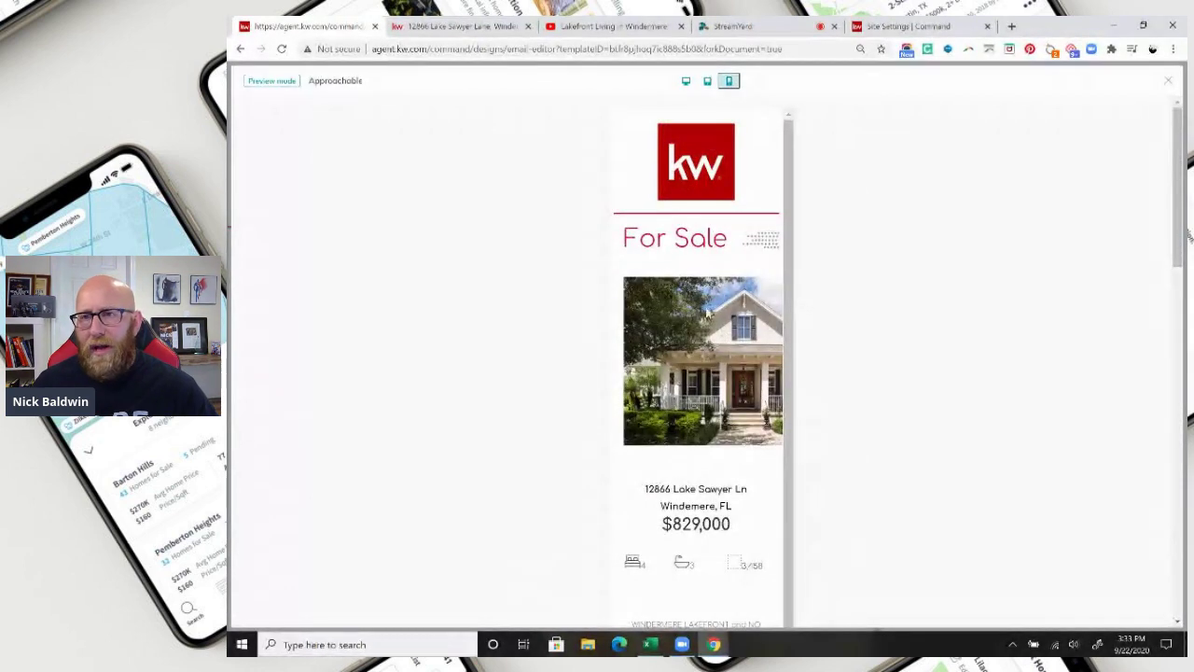
pyautogui.click(1167, 81)
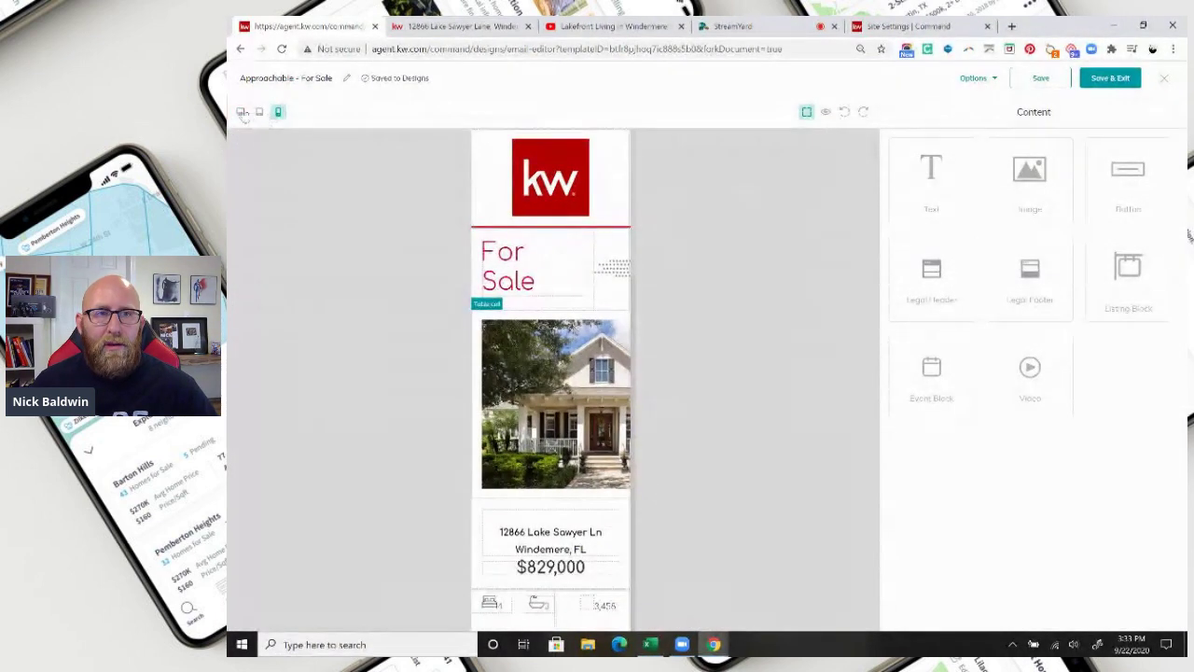
# Cycle the editor canvas through desktop, tablet and phone widths, ending on desktop.
pyautogui.click(241, 112)
pyautogui.click(260, 112)
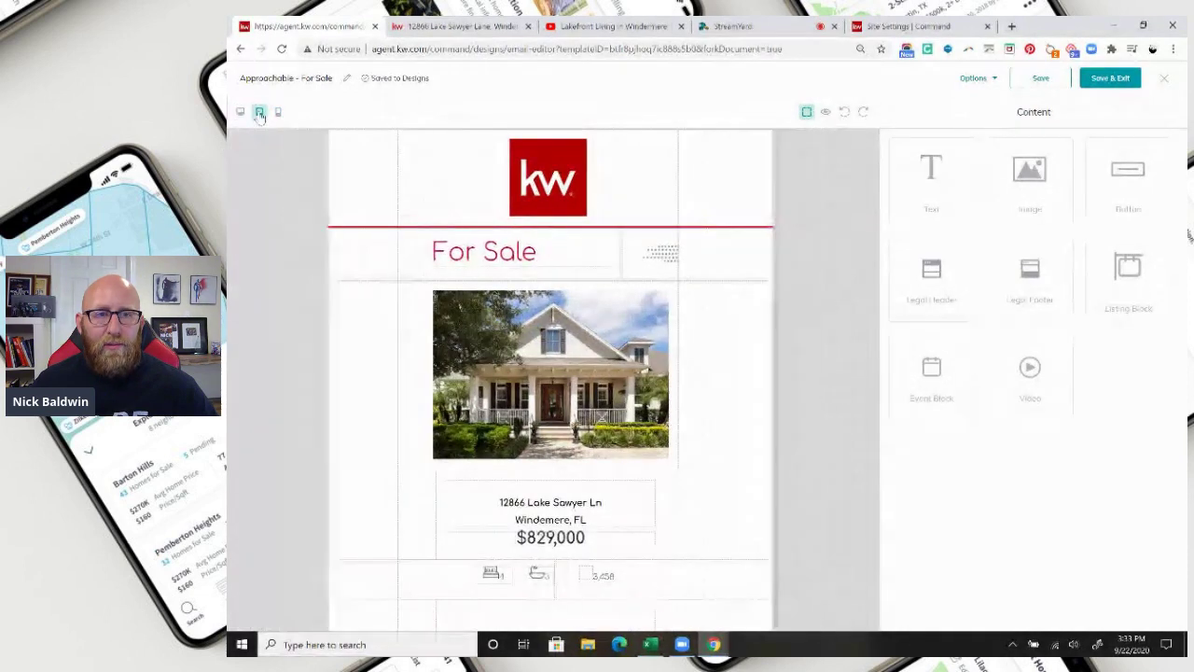
pyautogui.click(277, 112)
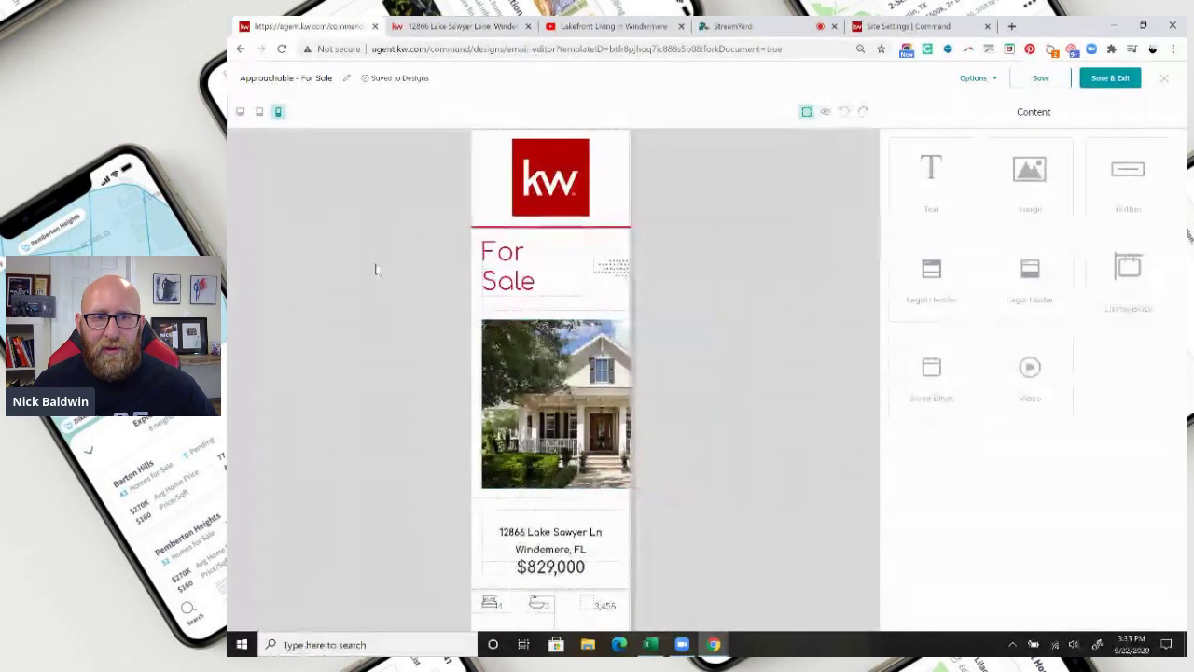
pyautogui.click(241, 112)
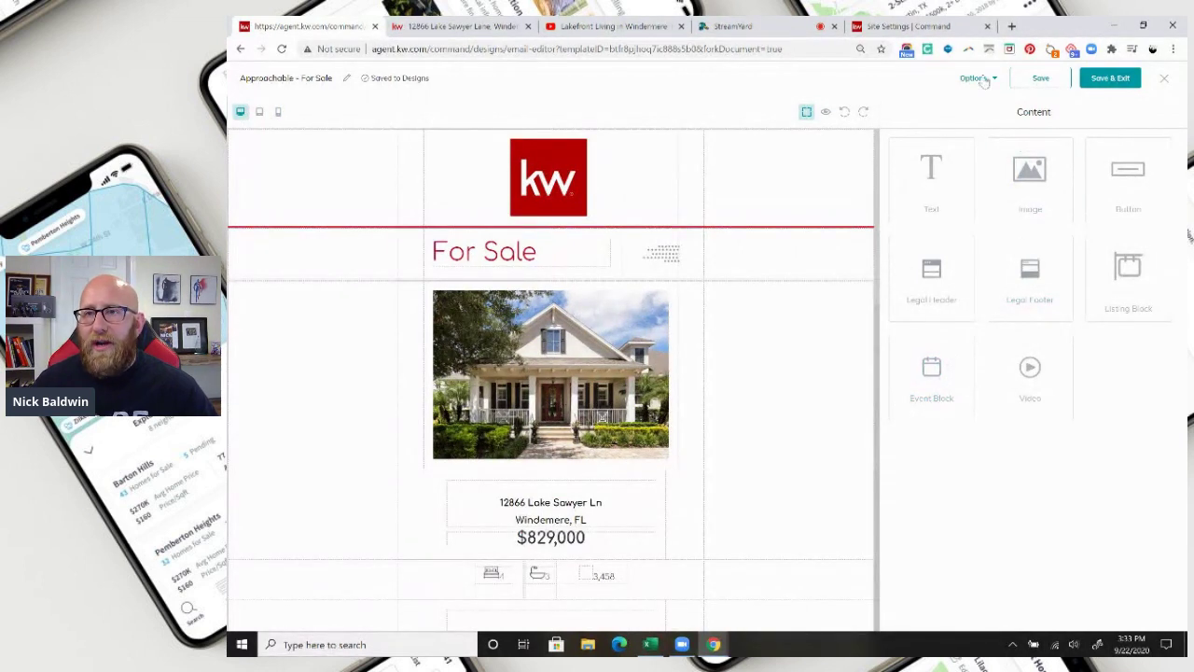
# Save the design under the new title 'lake sawyer ln'.
pyautogui.click(1033, 80)
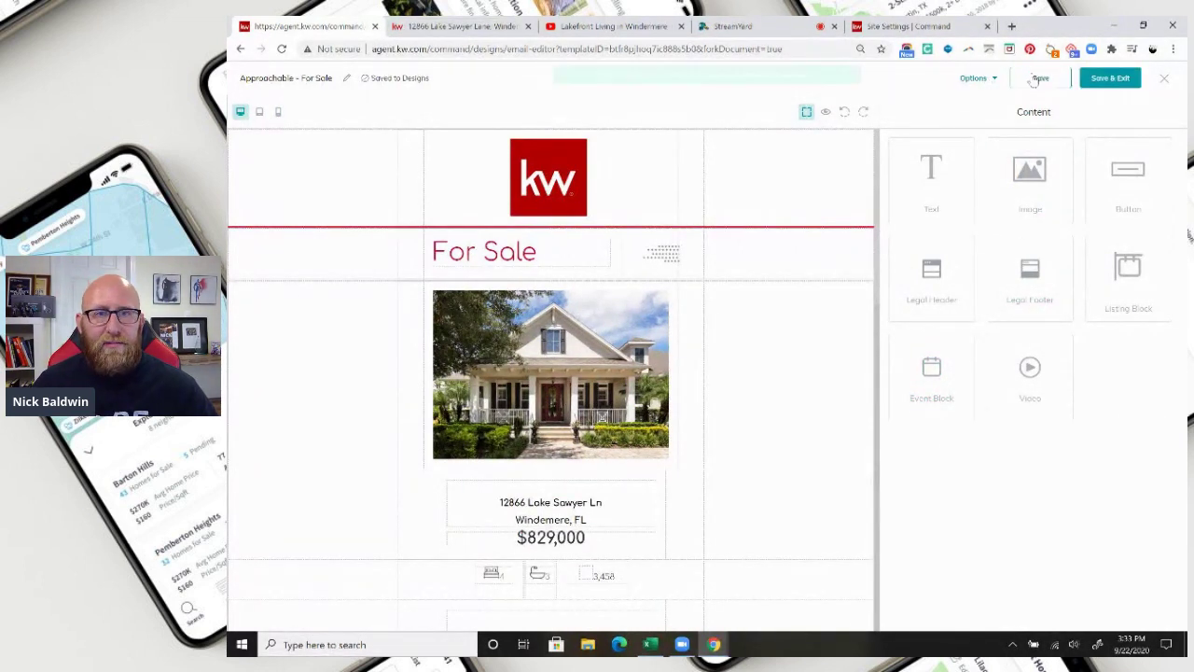
pyautogui.hotkey('ctrl', 'a')
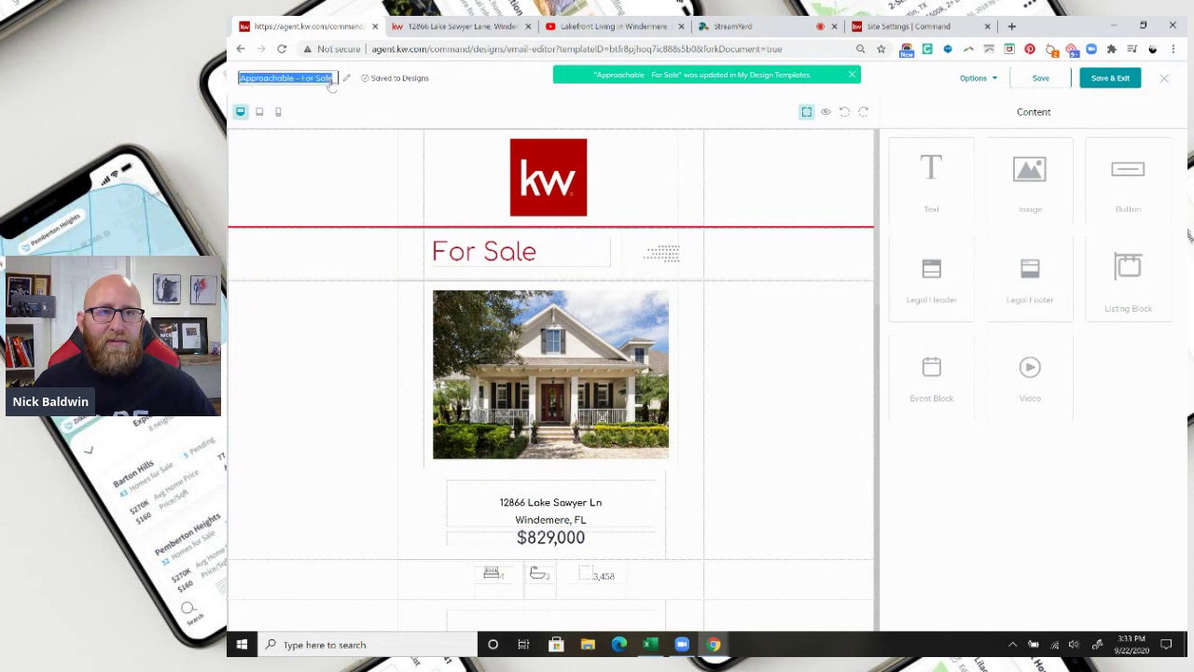
pyautogui.write('lake sawer ln')
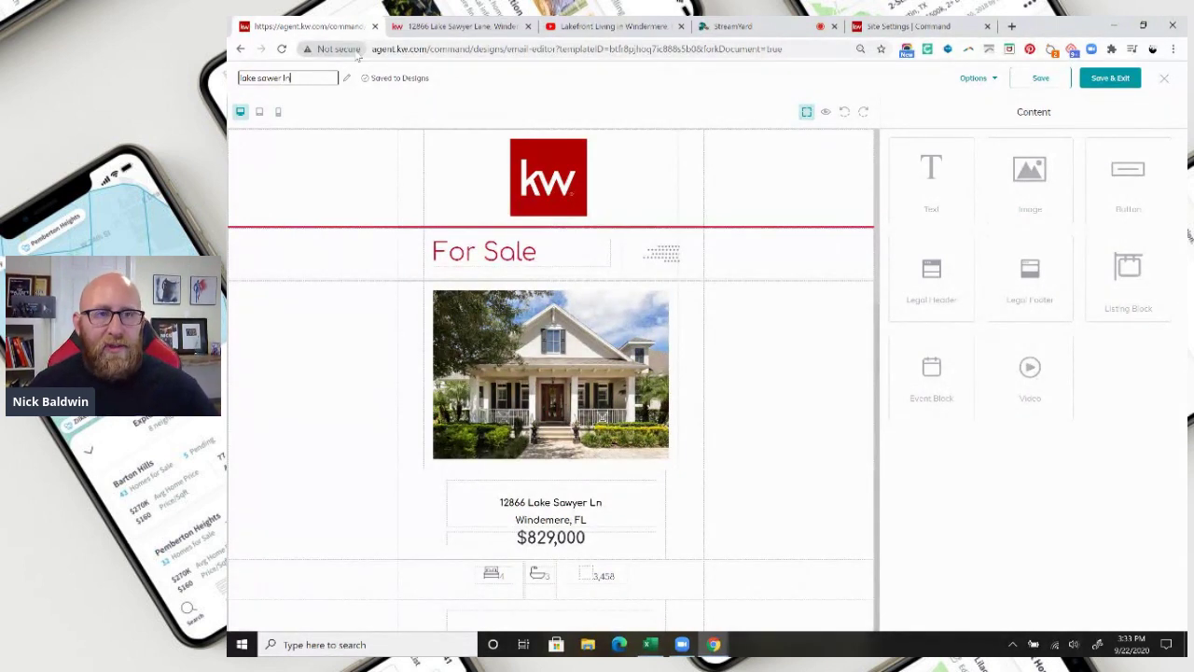
pyautogui.click(1042, 84)
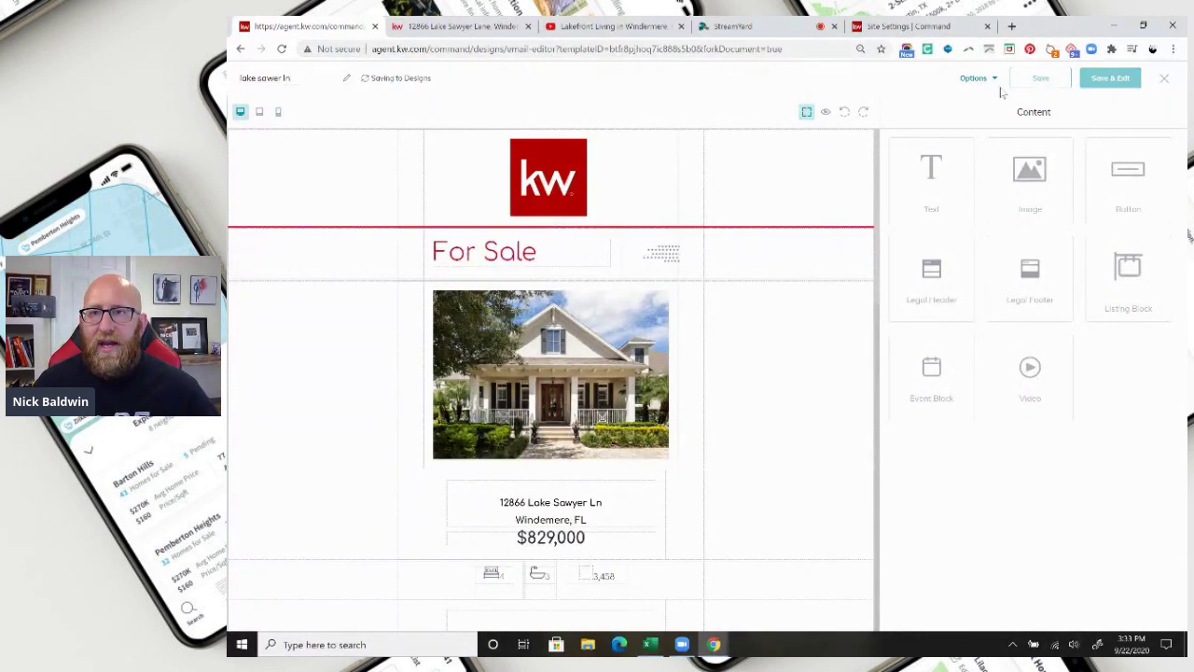
pyautogui.click(973, 78)
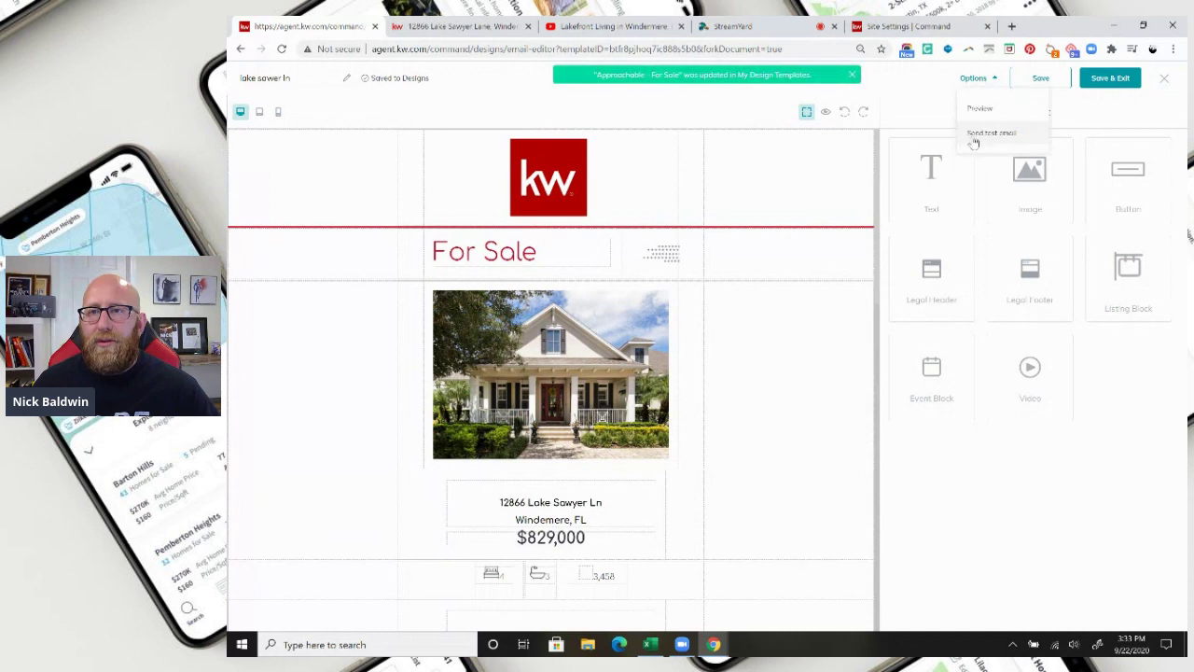
# Send a test copy of the email design to the agent's own email address.
pyautogui.click(989, 133)
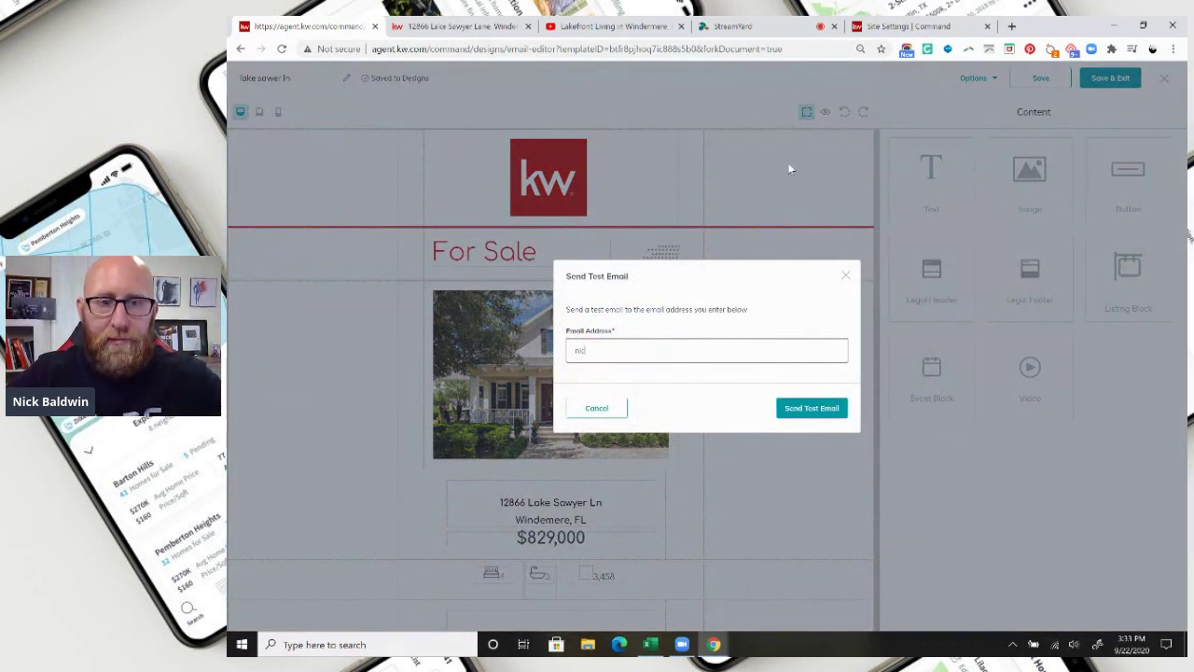
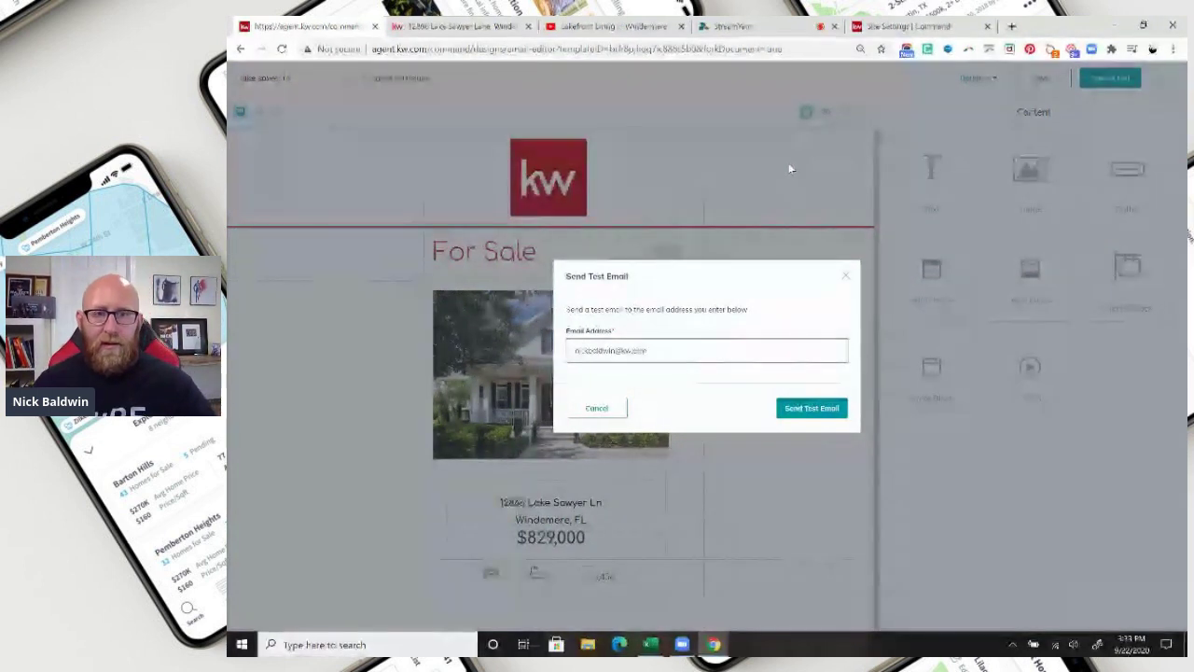
pyautogui.click(811, 407)
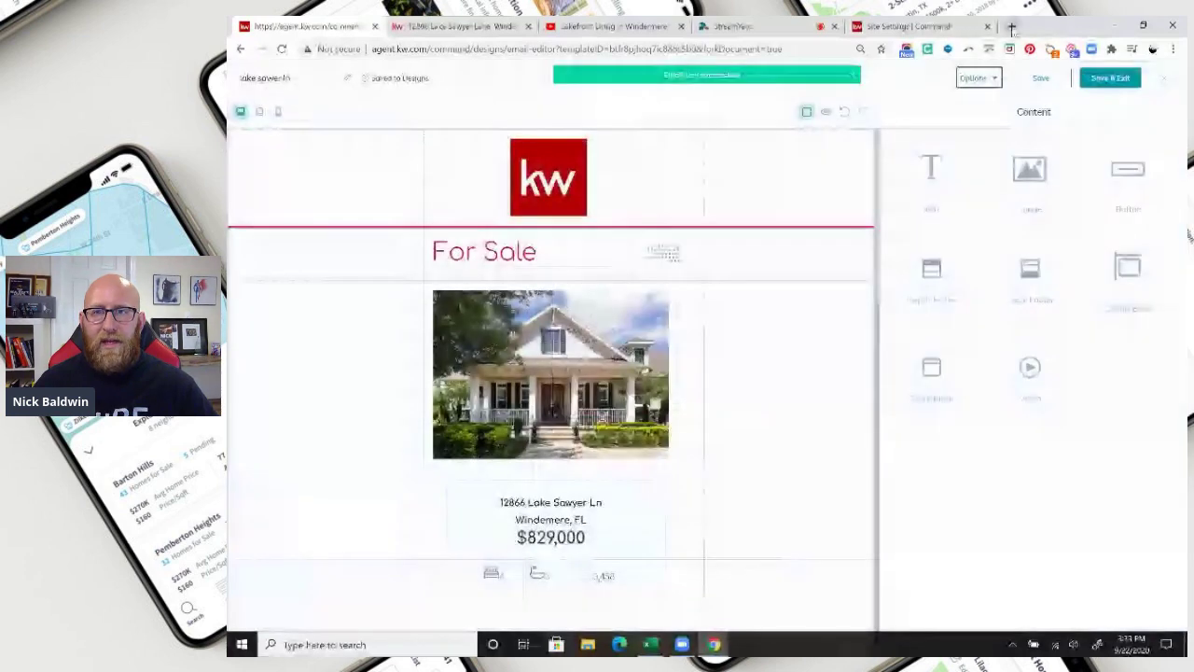
# In a new tab, open the Gmail inbox and the [TEST] Email Template Test Email message.
pyautogui.click(1011, 27)
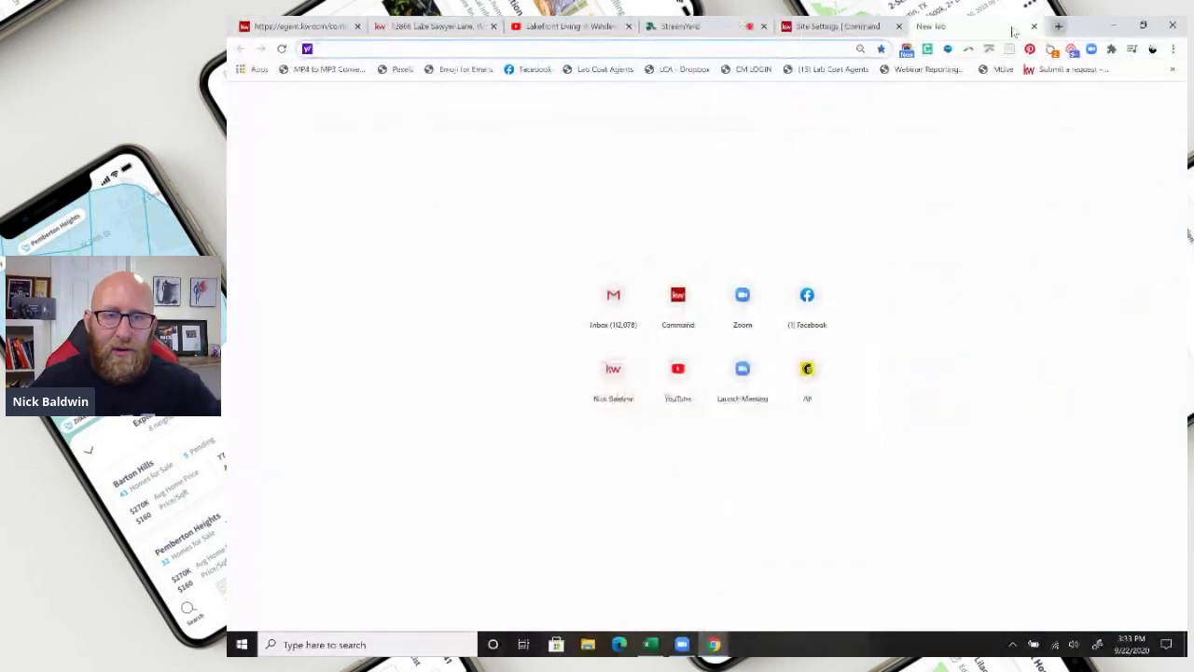
pyautogui.click(612, 297)
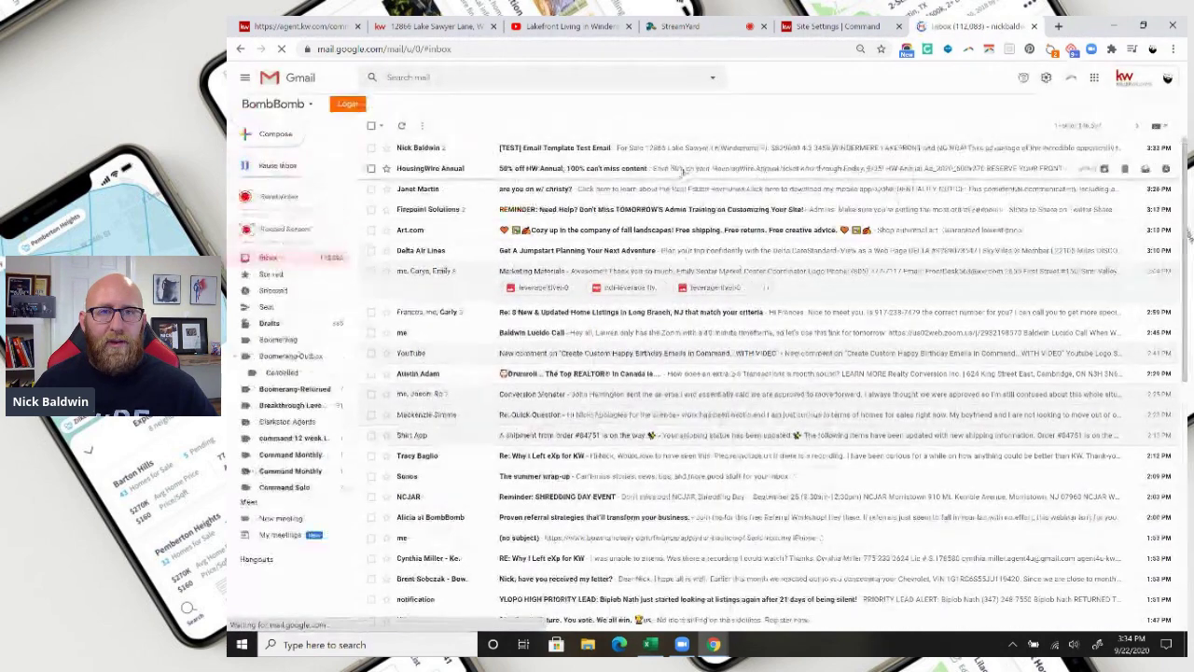
pyautogui.click(636, 148)
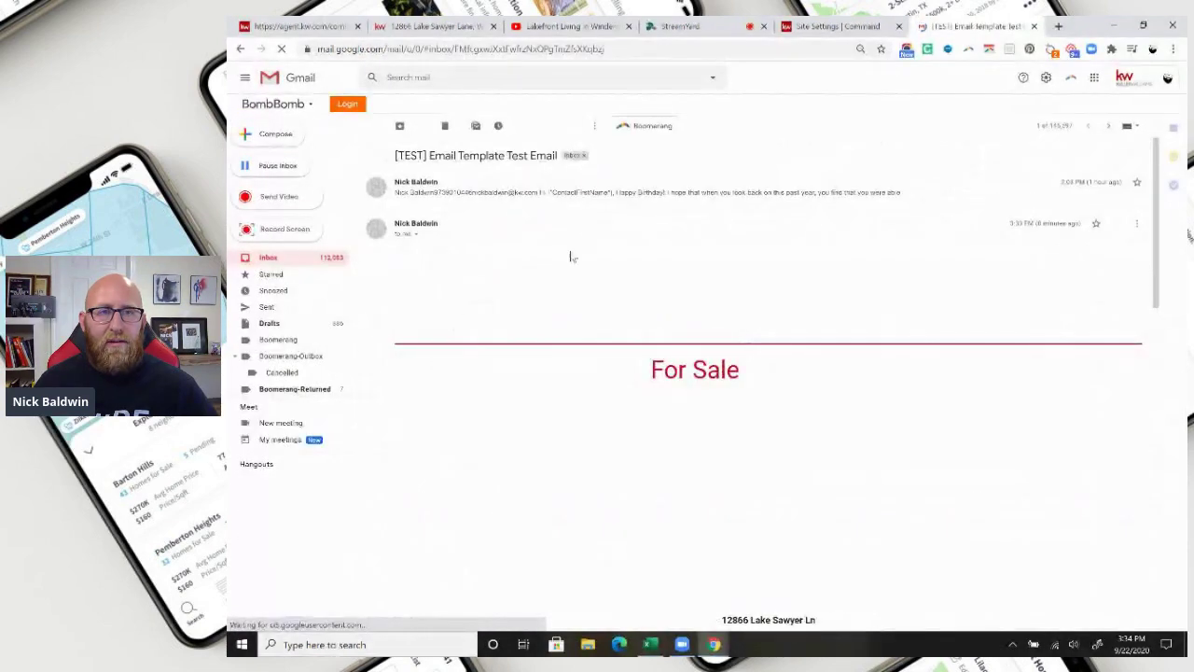
pyautogui.scroll(-5, 589, 305)
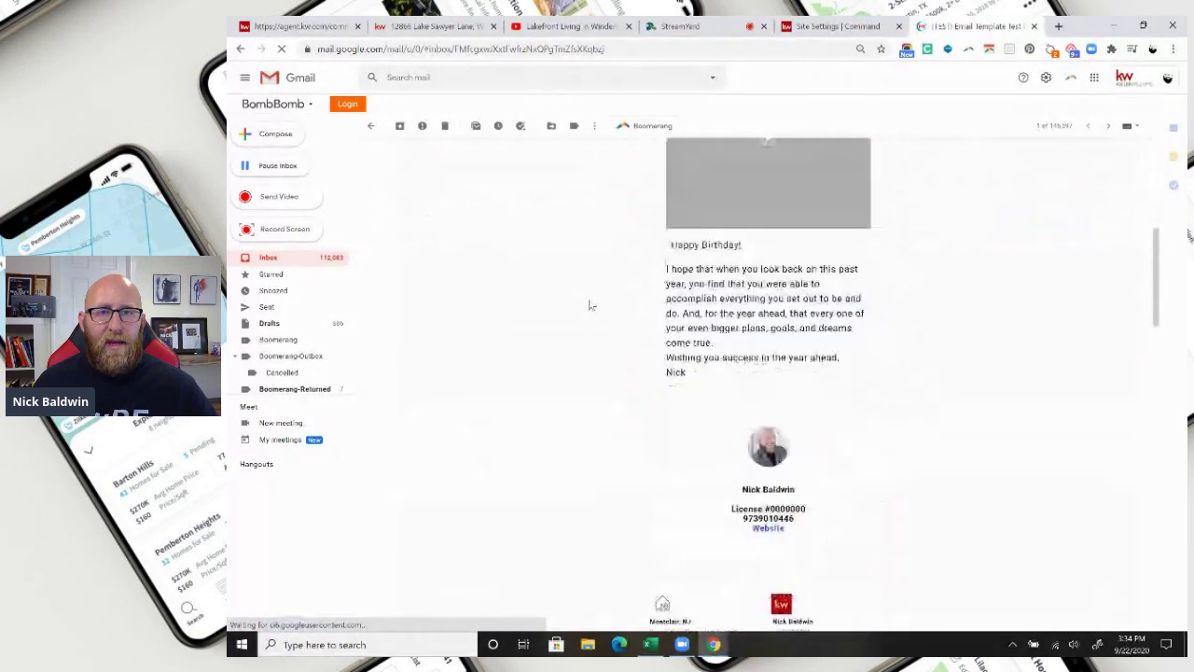
pyautogui.scroll(-8, 590, 305)
pyautogui.scroll(3, 886, 355)
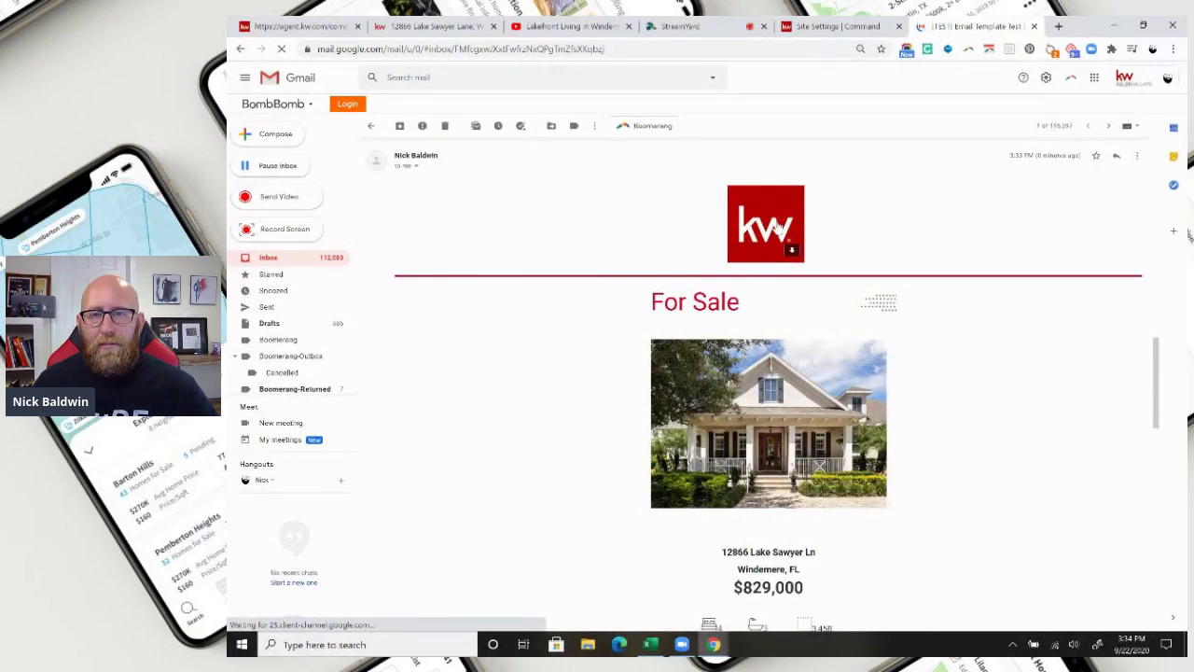
pyautogui.scroll(-3, 970, 429)
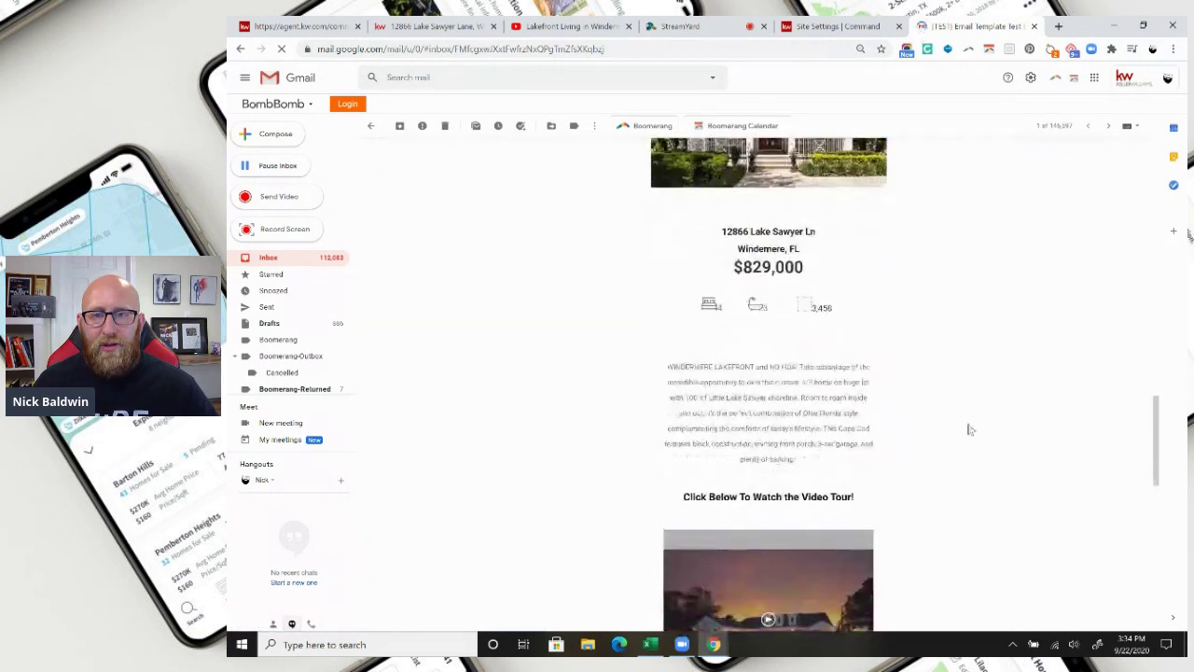
pyautogui.scroll(-3, 932, 337)
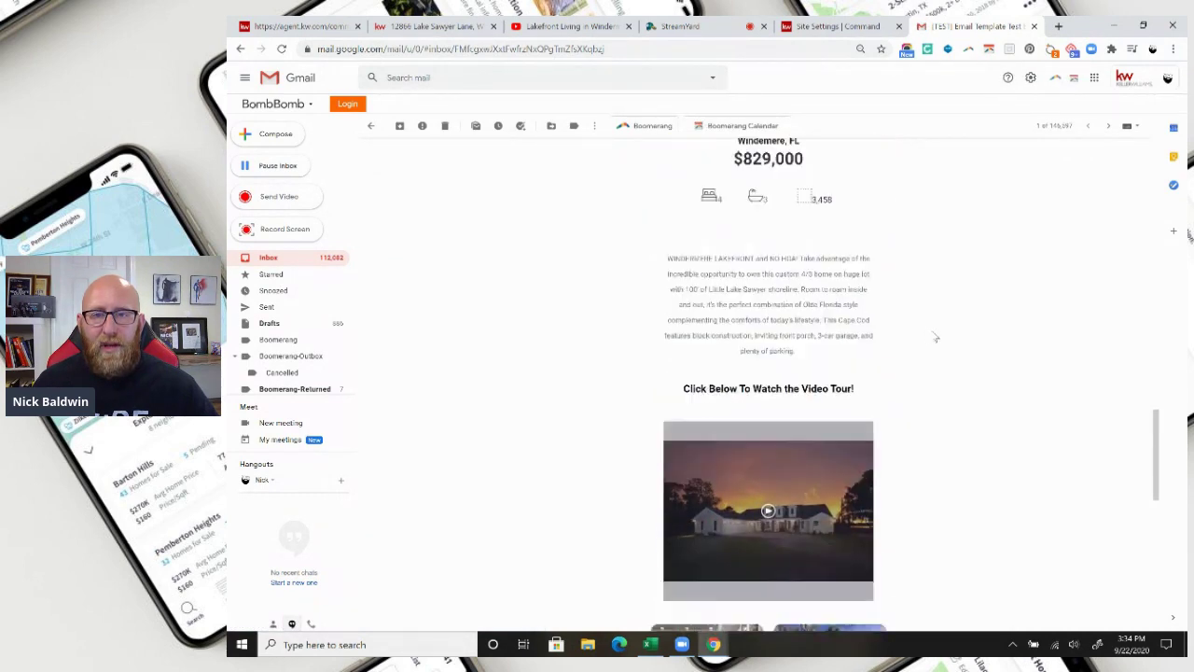
pyautogui.click(774, 369)
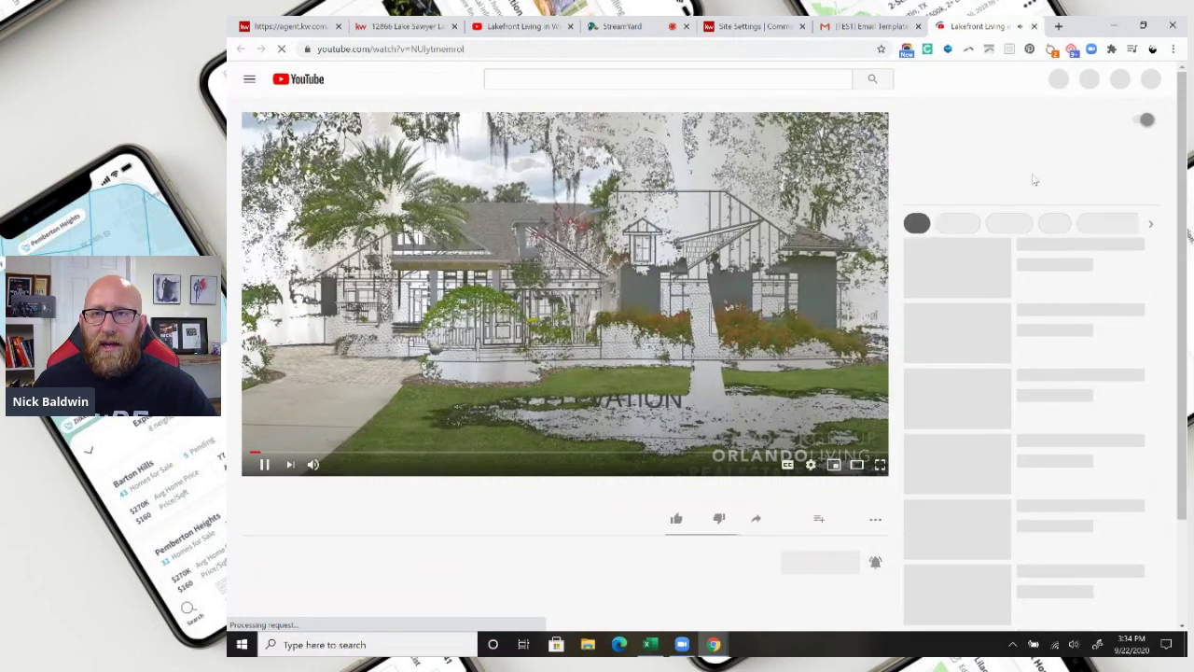
pyautogui.click(1034, 26)
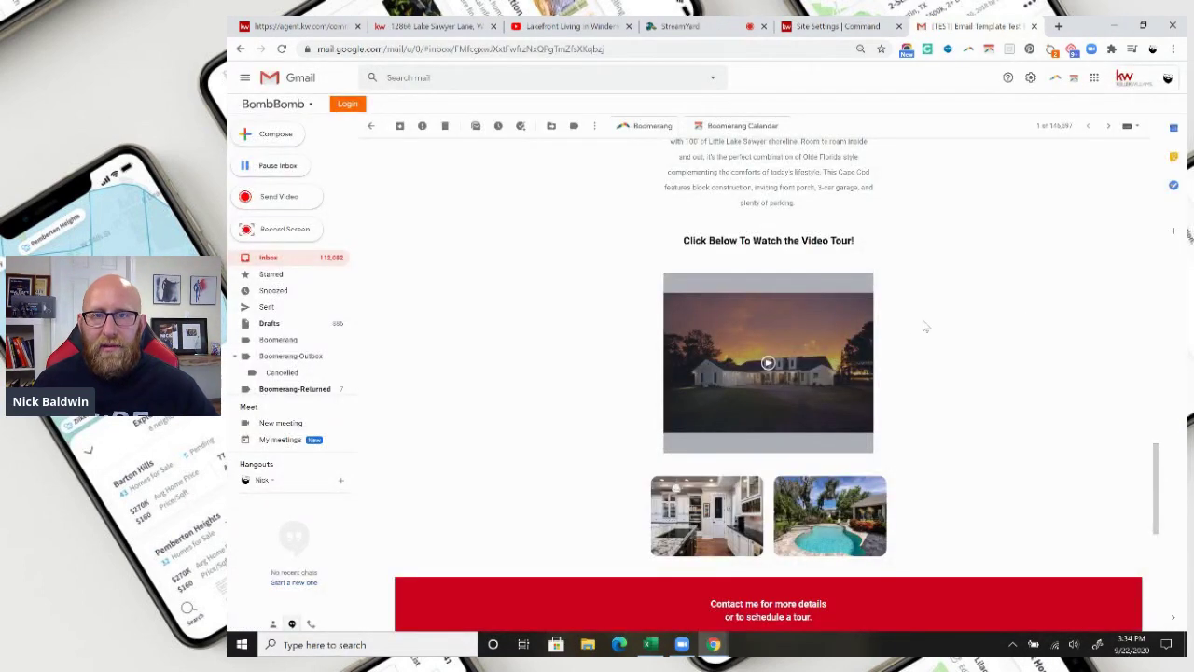
# Review the test email's contact block, then return to the agent.kw.com tab.
pyautogui.scroll(-2, 979, 408)
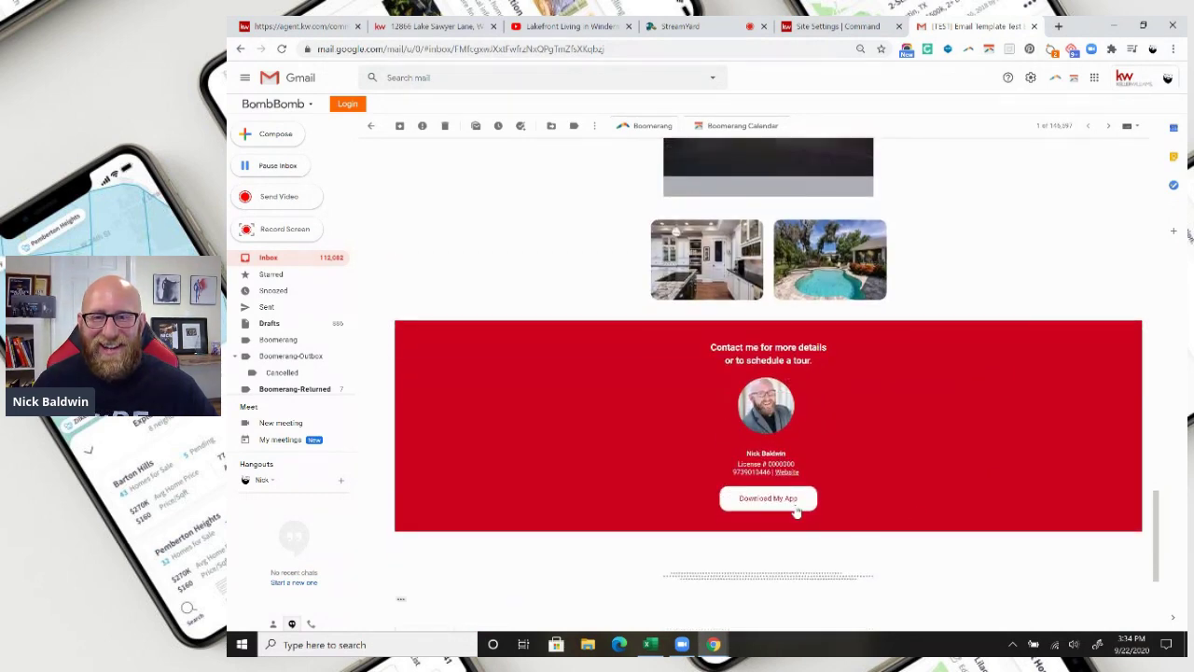
pyautogui.scroll(4, 967, 426)
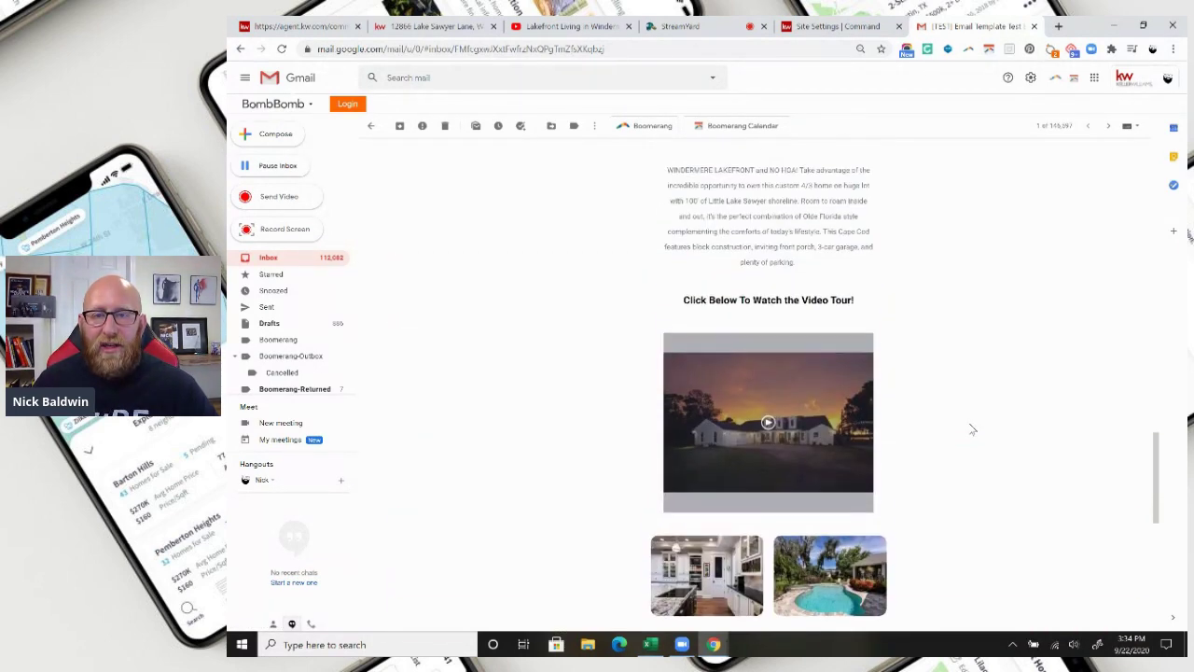
pyautogui.scroll(8, 971, 429)
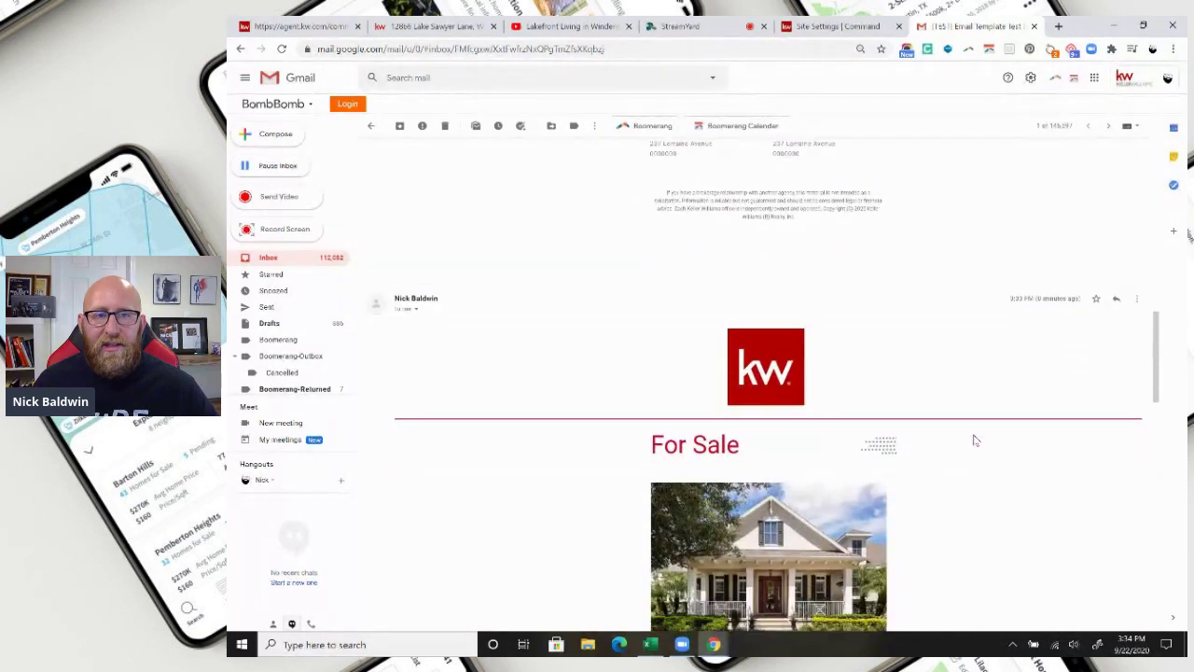
pyautogui.scroll(-10, 975, 439)
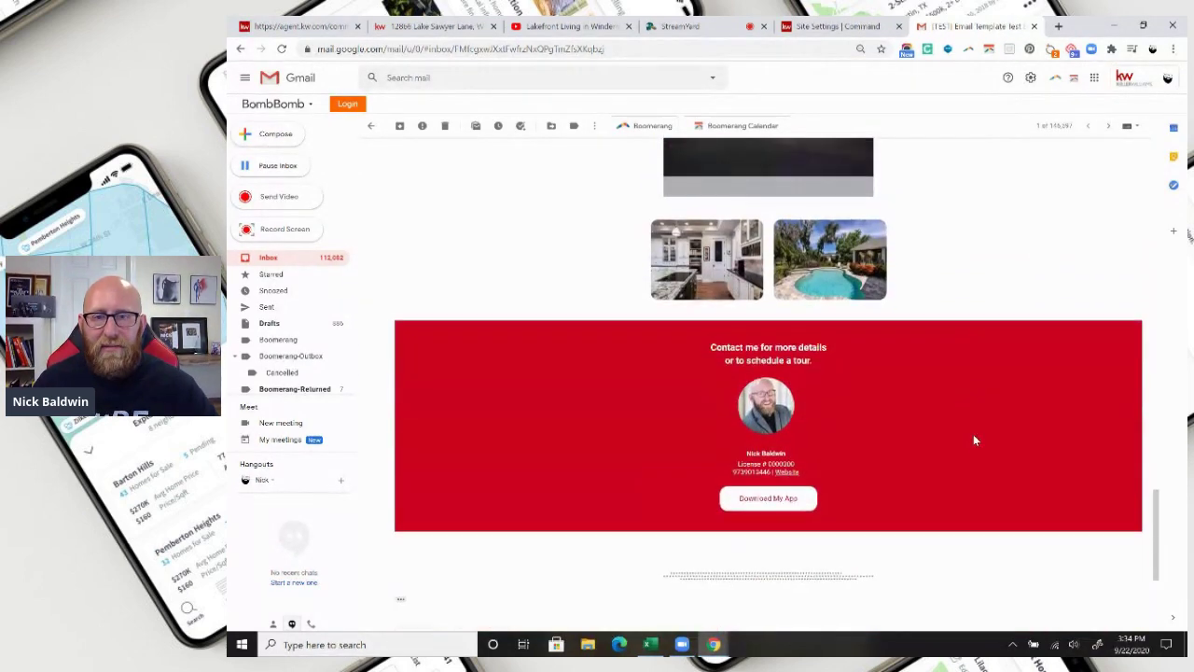
pyautogui.scroll(2, 975, 440)
pyautogui.scroll(13, 995, 460)
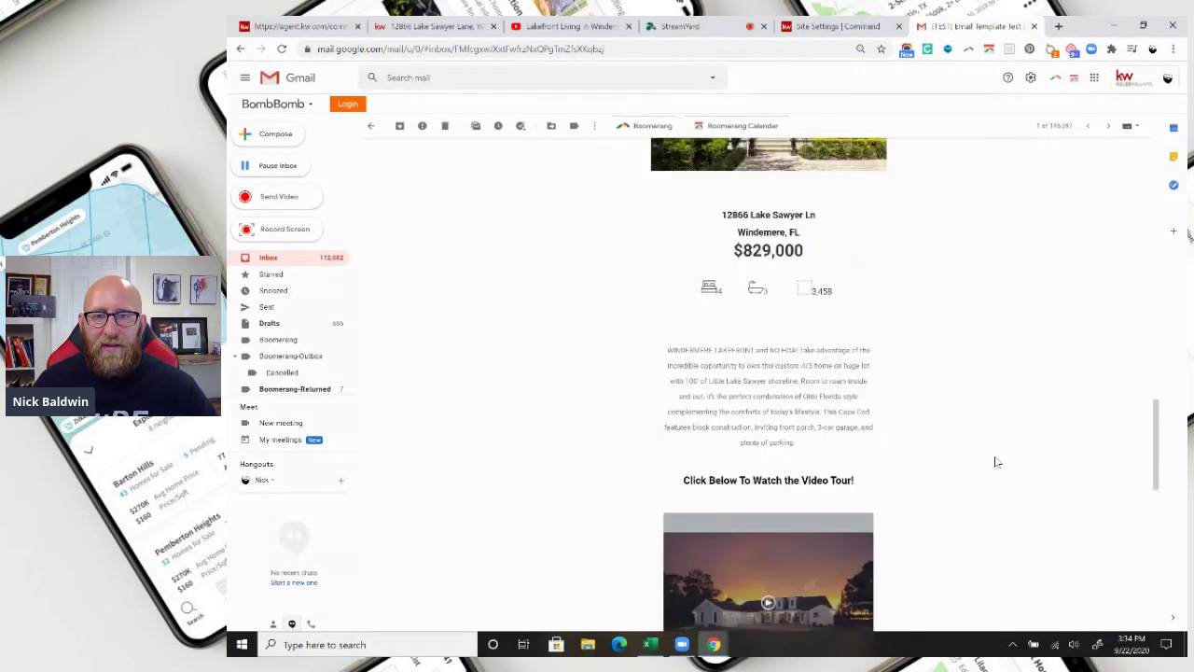
pyautogui.scroll(1, 996, 462)
pyautogui.scroll(-9, 996, 461)
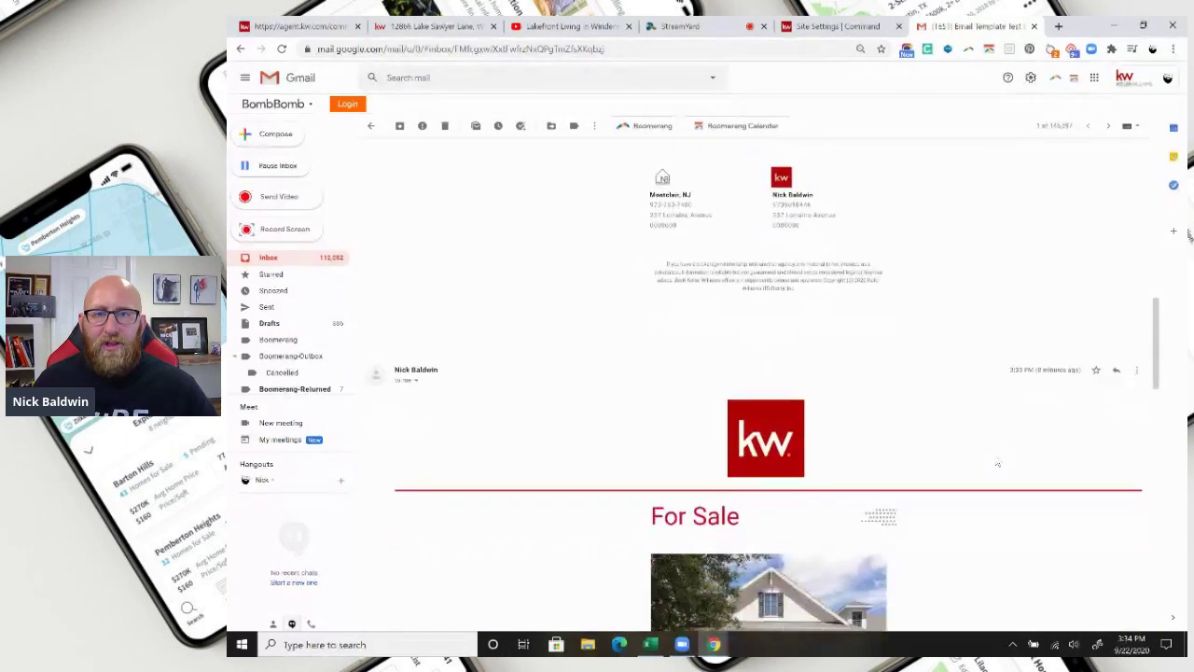
pyautogui.scroll(2, 999, 458)
pyautogui.scroll(1, 999, 458)
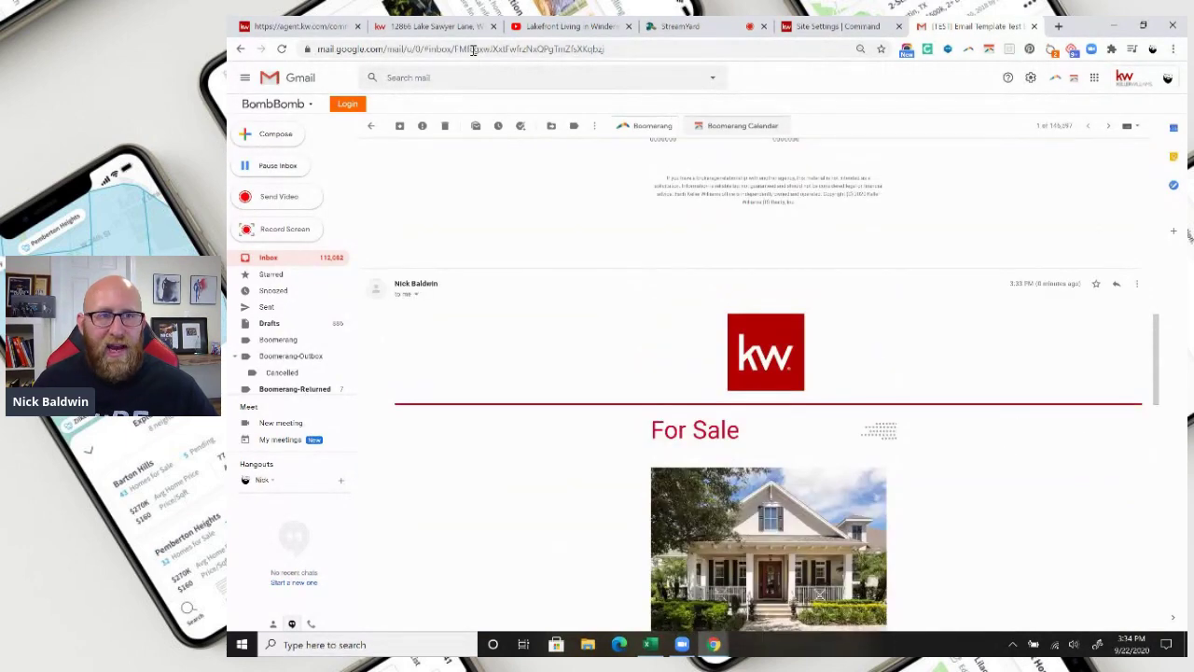
pyautogui.click(282, 22)
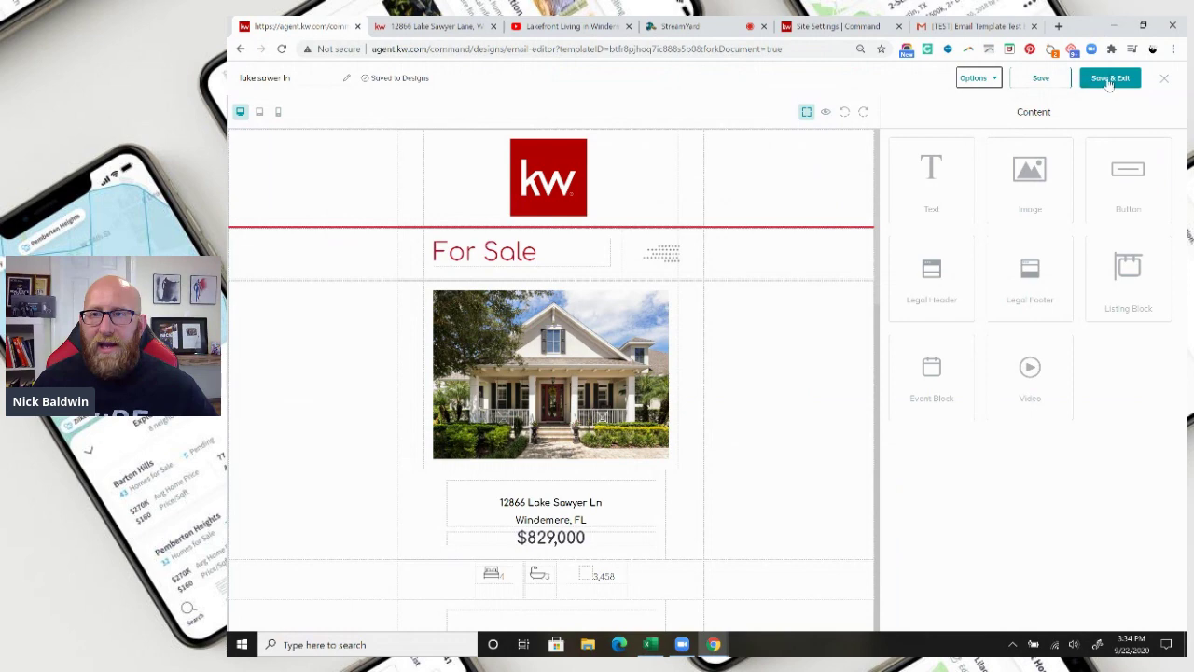
# Save and exit the listing design, then leave the editor for Campaigns.
pyautogui.click(1109, 80)
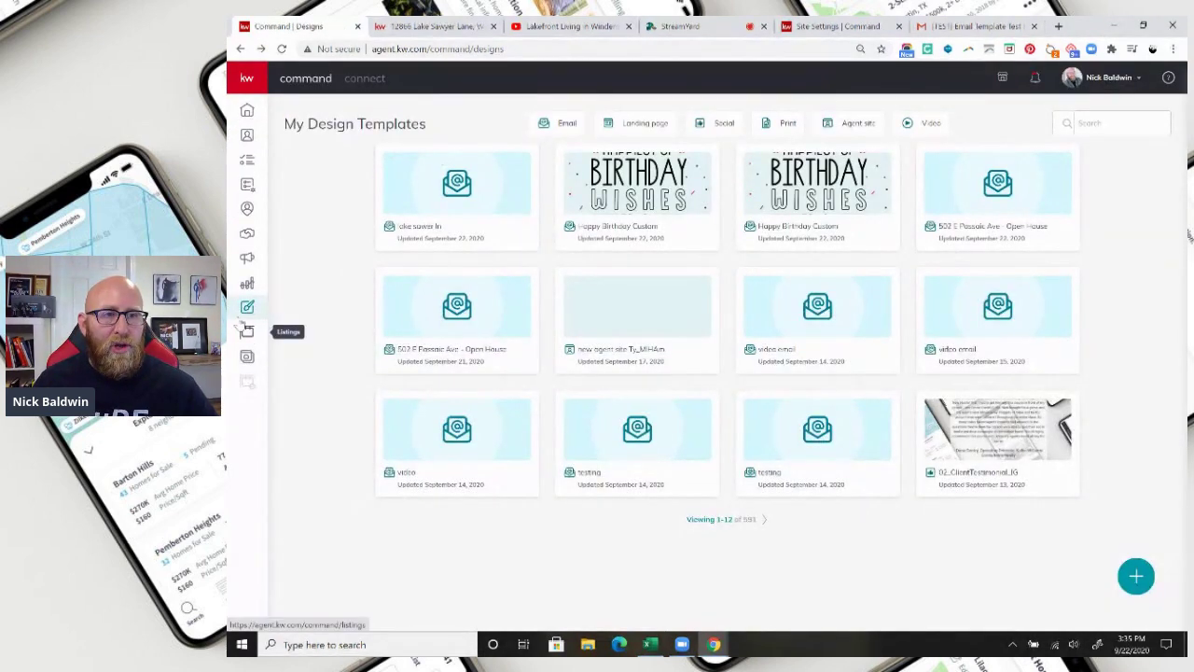
pyautogui.click(246, 257)
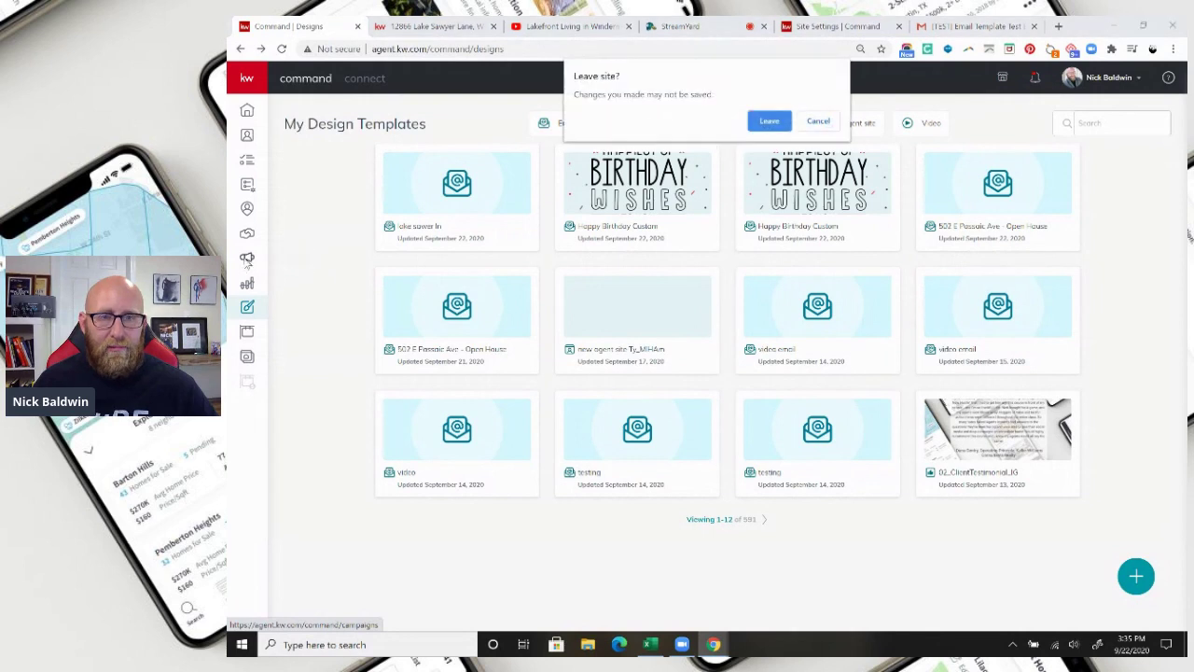
pyautogui.click(767, 121)
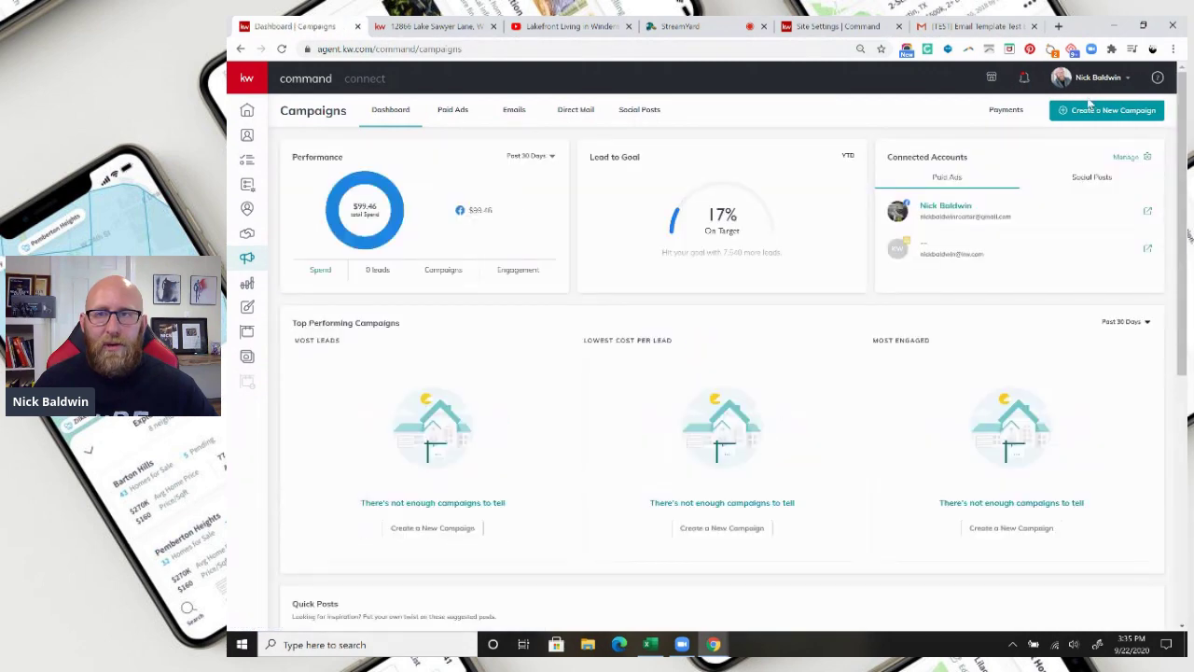
# Create a new email campaign named 'lake sawer' with the Advertise Listing goal.
pyautogui.click(1097, 112)
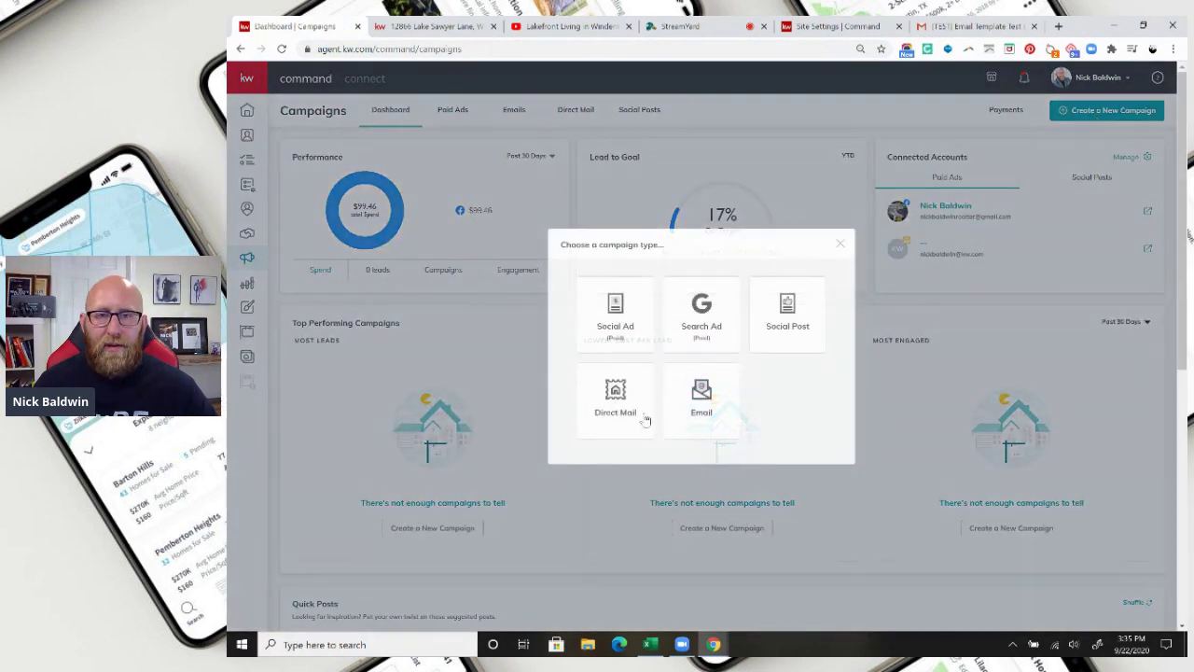
pyautogui.click(699, 401)
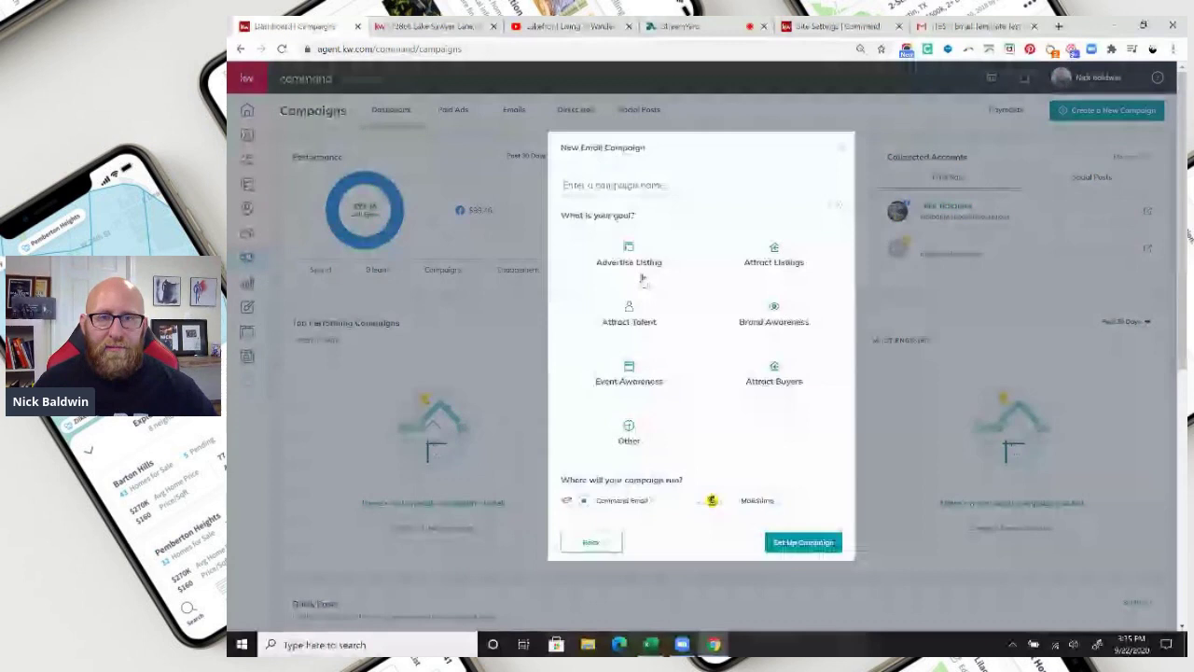
pyautogui.click(643, 186)
pyautogui.write('lo')
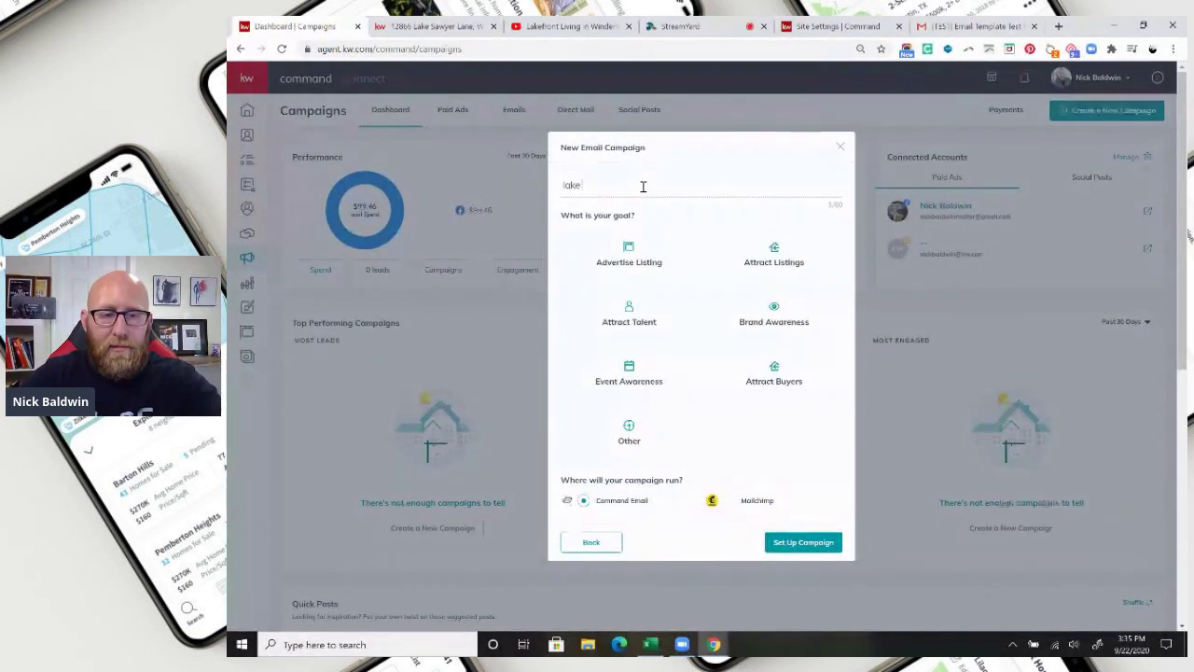
pyautogui.write('ke sawer')
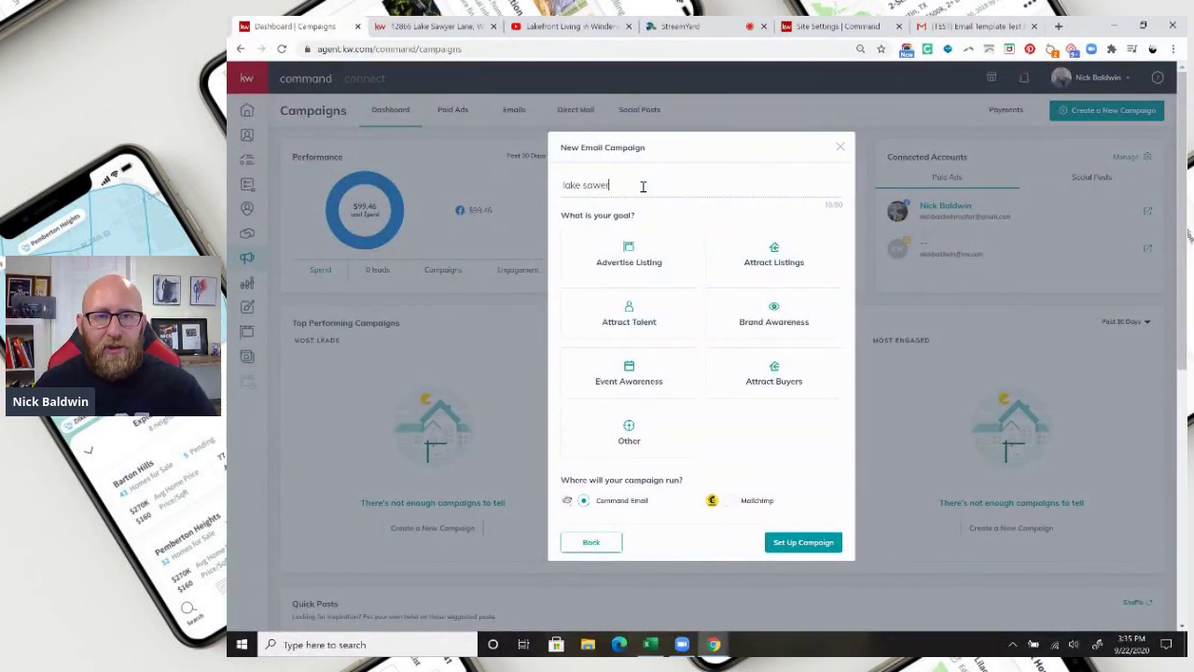
pyautogui.click(628, 250)
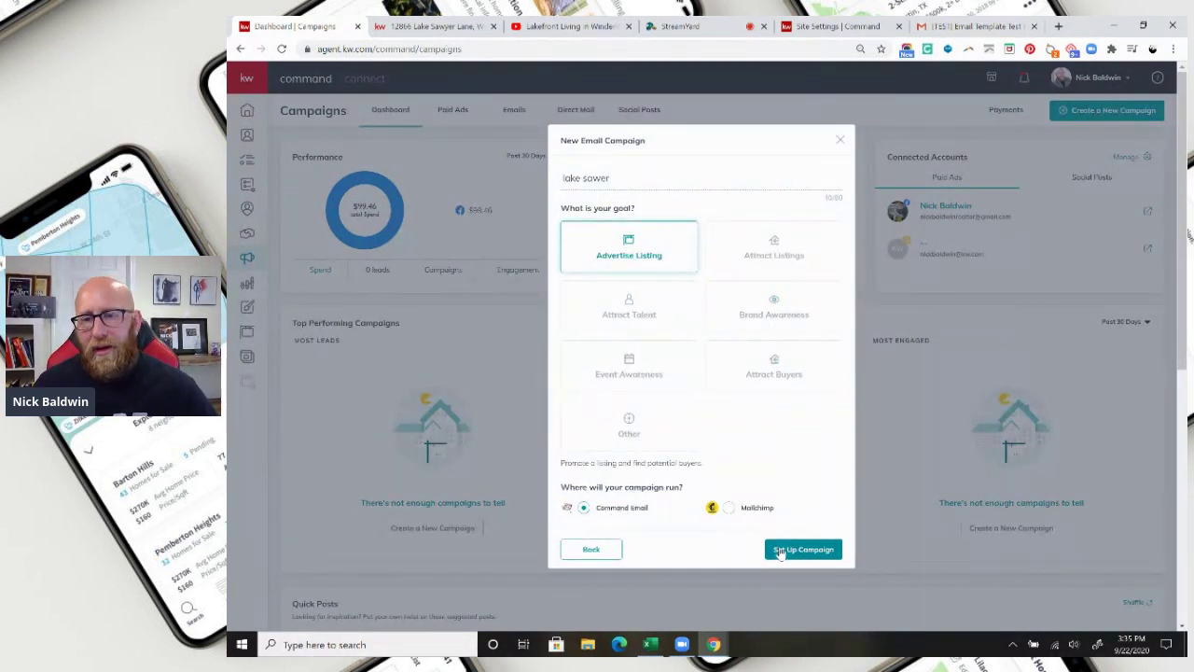
pyautogui.click(794, 552)
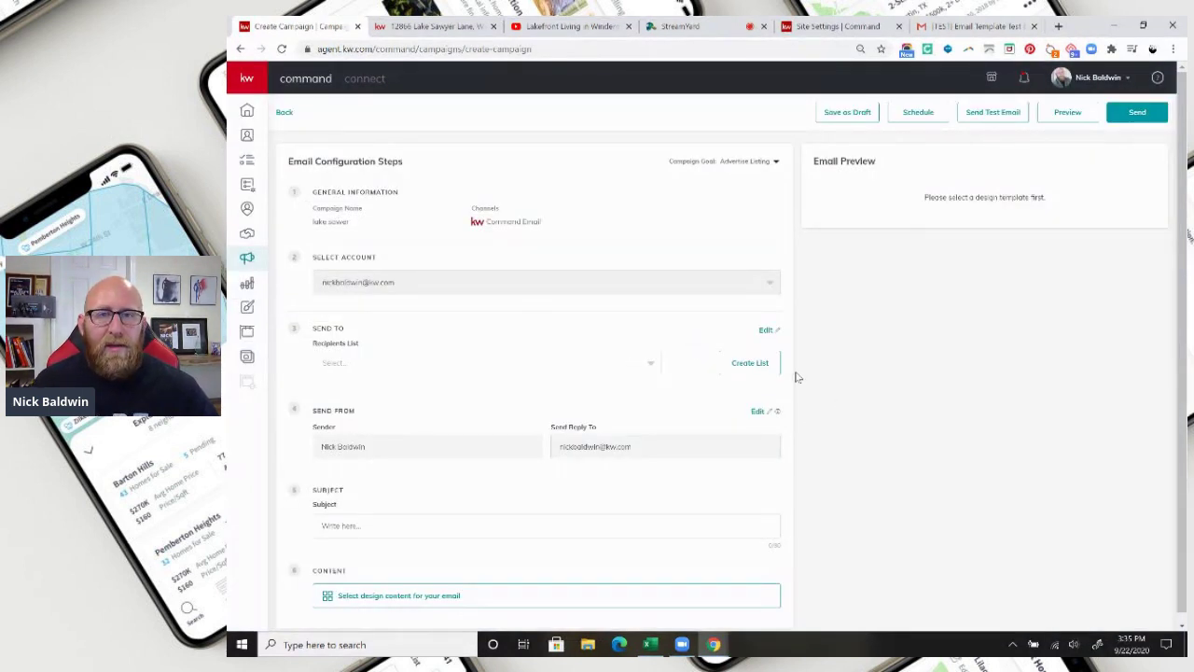
# Browse the existing recipient lists and Create List contact tags, then cancel the new list.
pyautogui.click(652, 365)
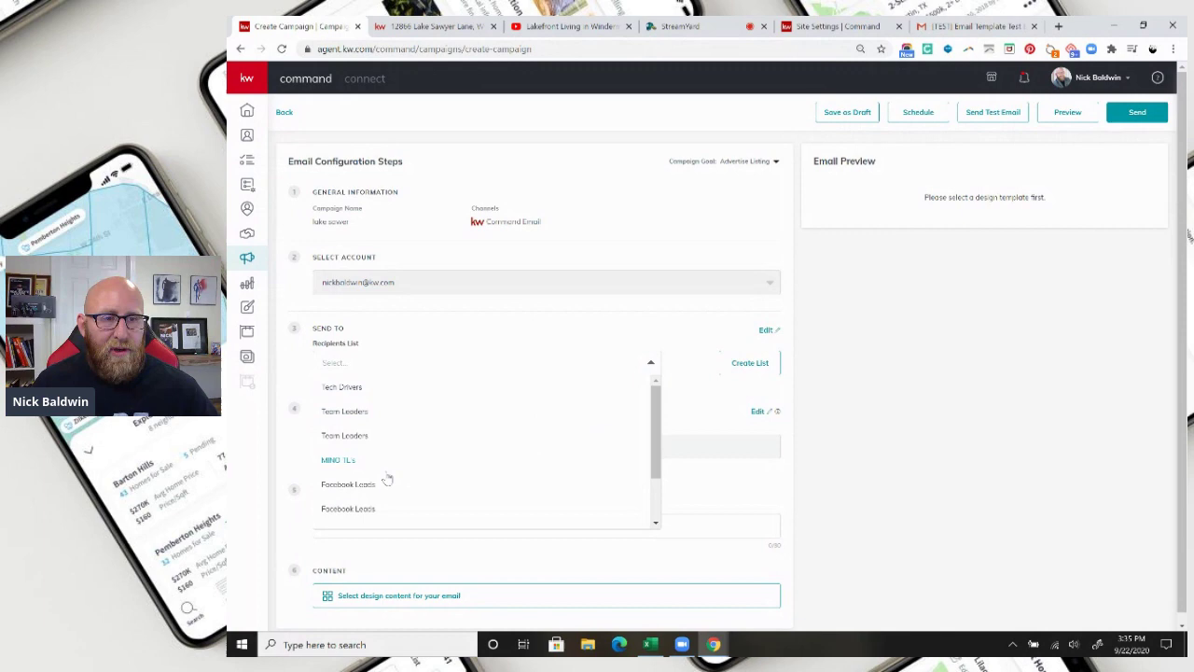
pyautogui.scroll(-2, 385, 476)
pyautogui.scroll(2, 401, 436)
pyautogui.click(652, 363)
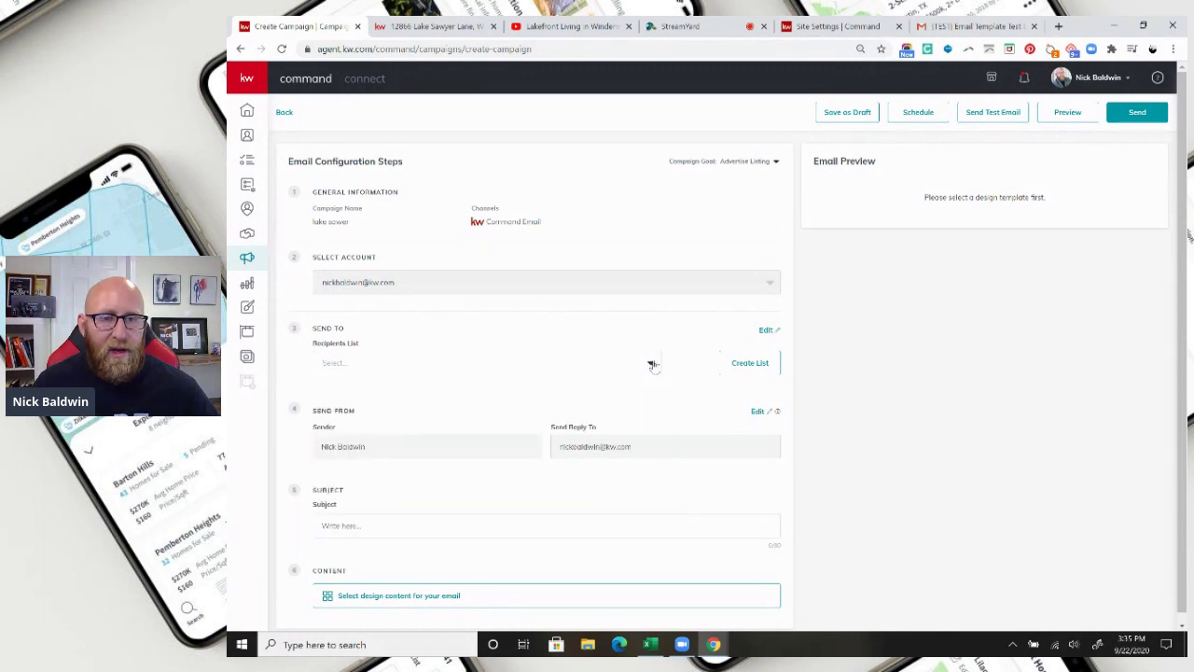
pyautogui.click(752, 363)
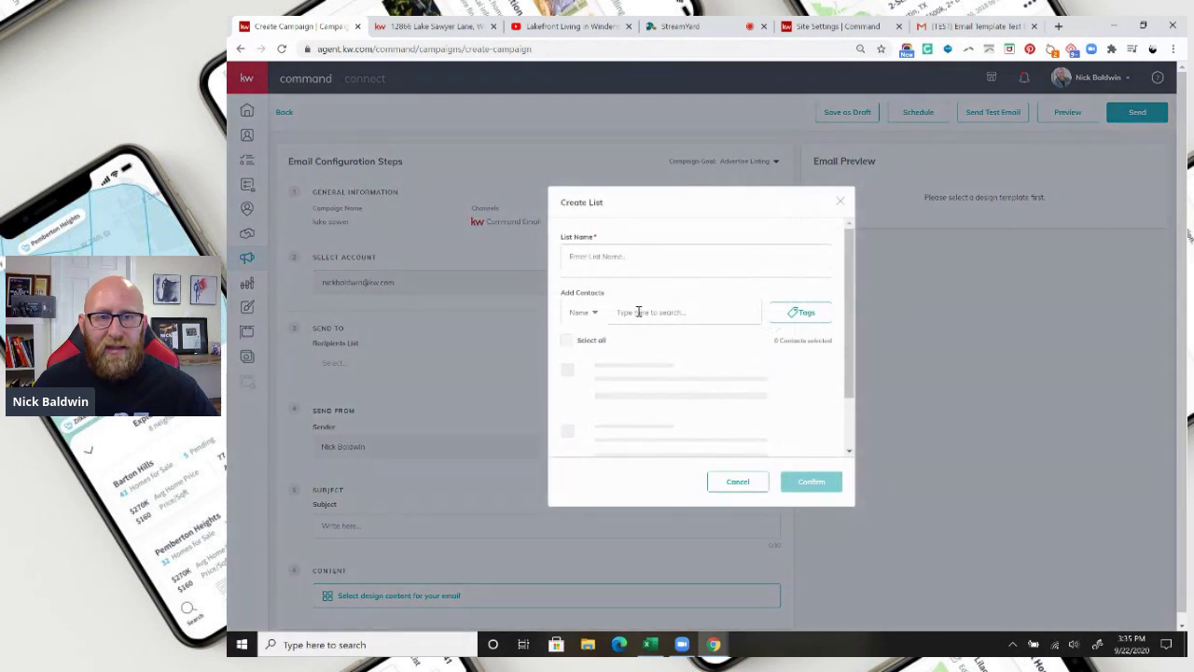
pyautogui.click(595, 313)
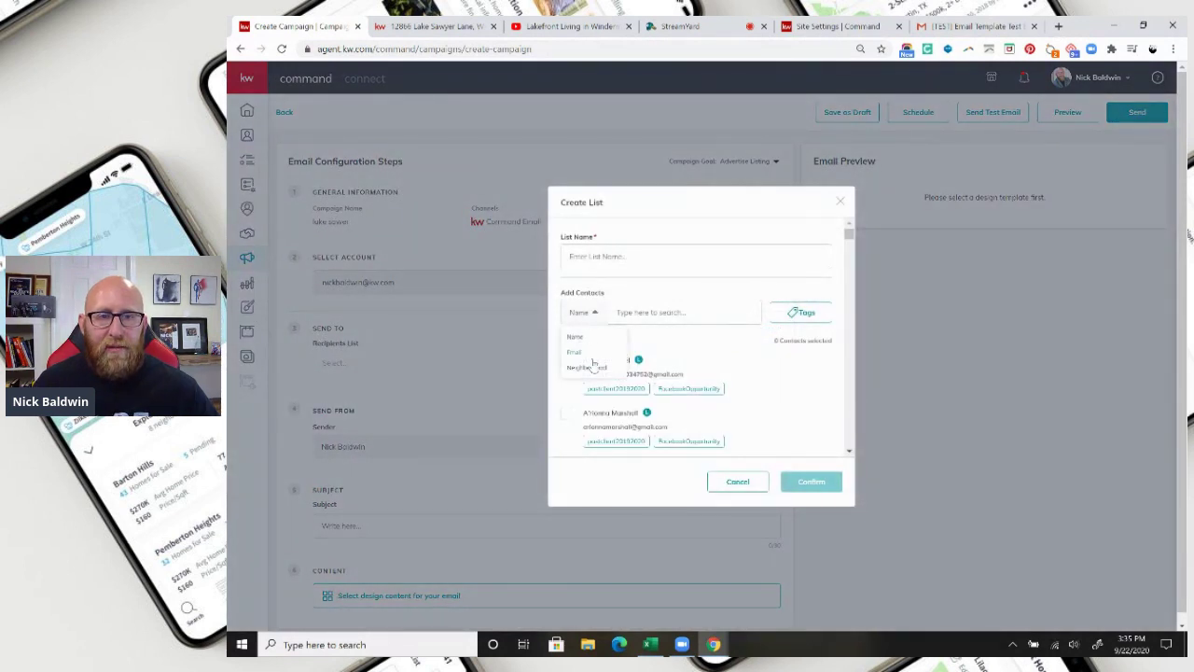
pyautogui.click(800, 311)
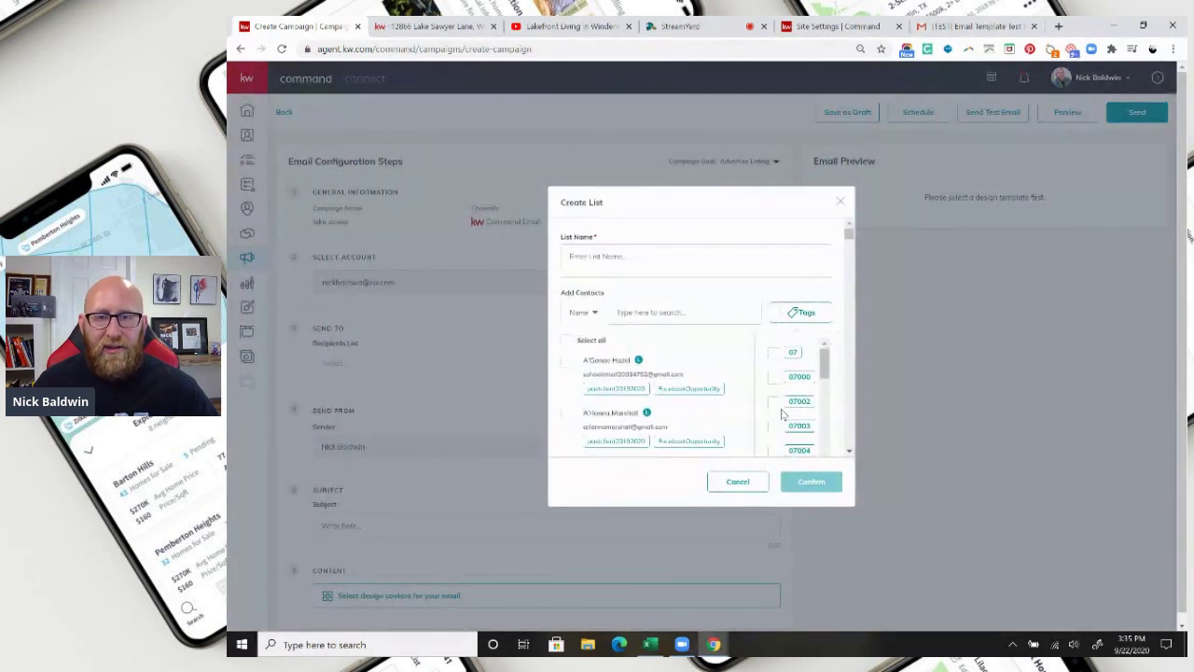
pyautogui.scroll(-5, 783, 408)
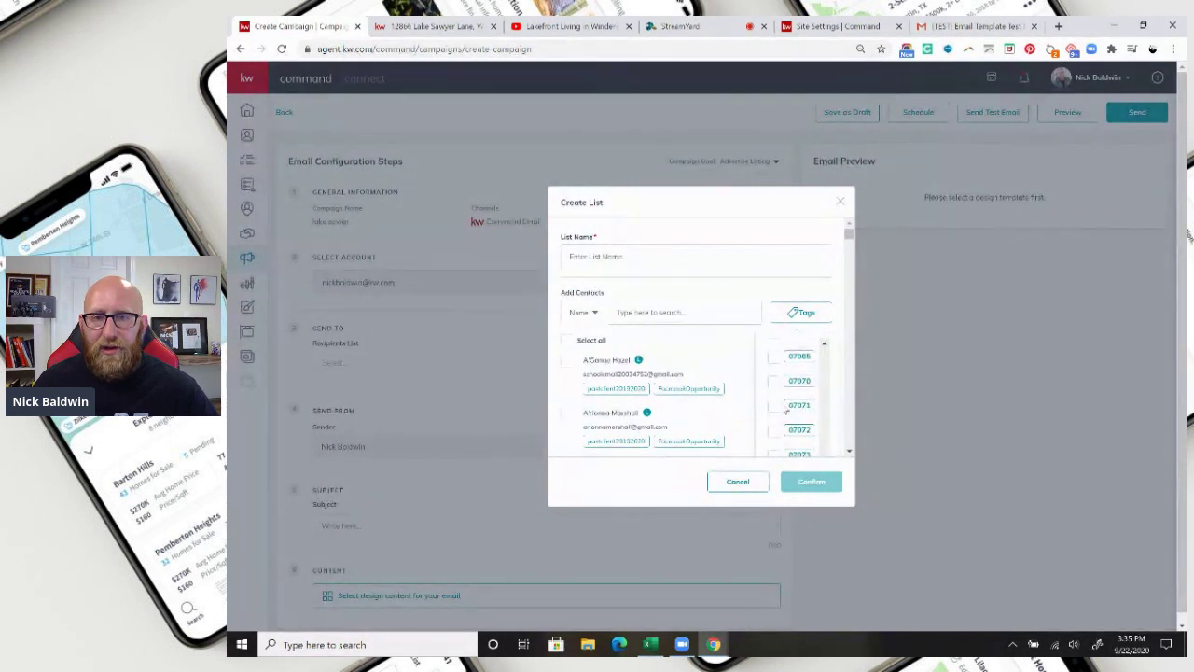
pyautogui.scroll(-5, 793, 405)
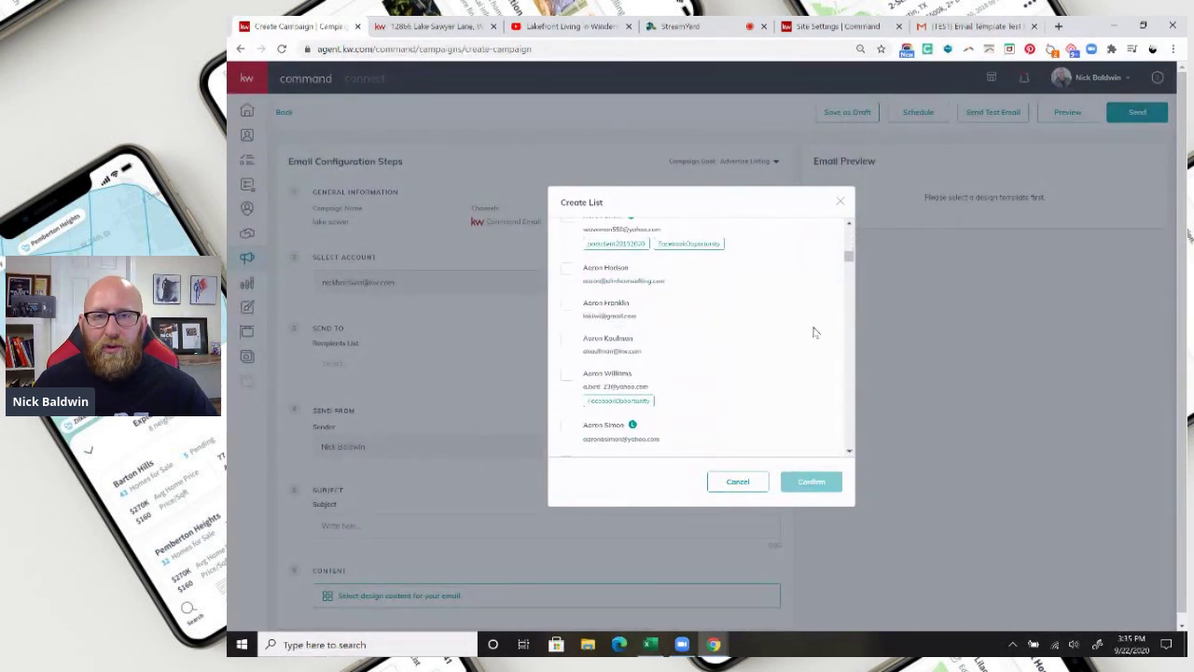
pyautogui.scroll(3, 808, 345)
pyautogui.click(790, 401)
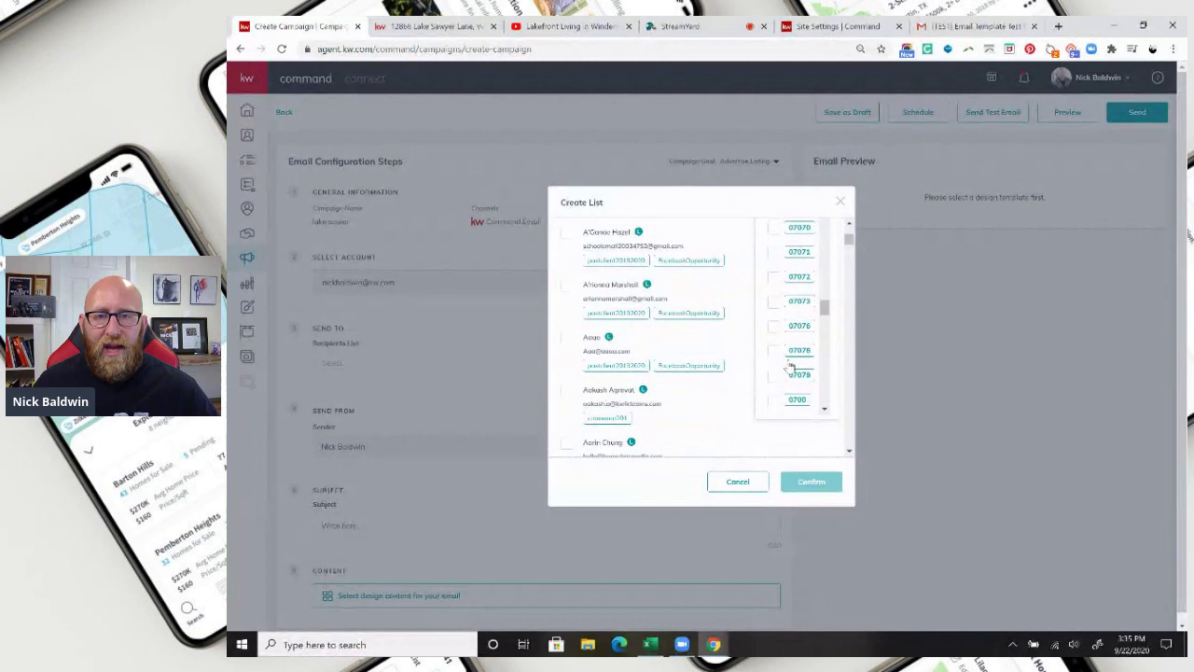
pyautogui.scroll(-4, 793, 391)
pyautogui.click(732, 482)
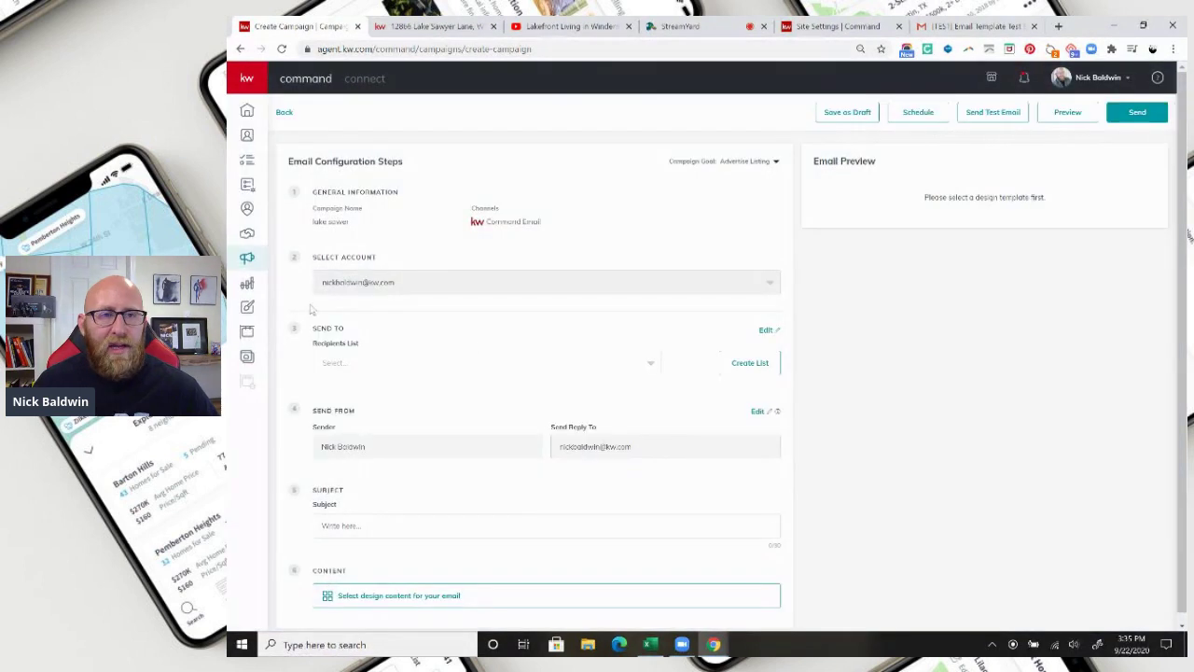
# Set the campaign's recipient list to Facebook Leads.
pyautogui.click(480, 362)
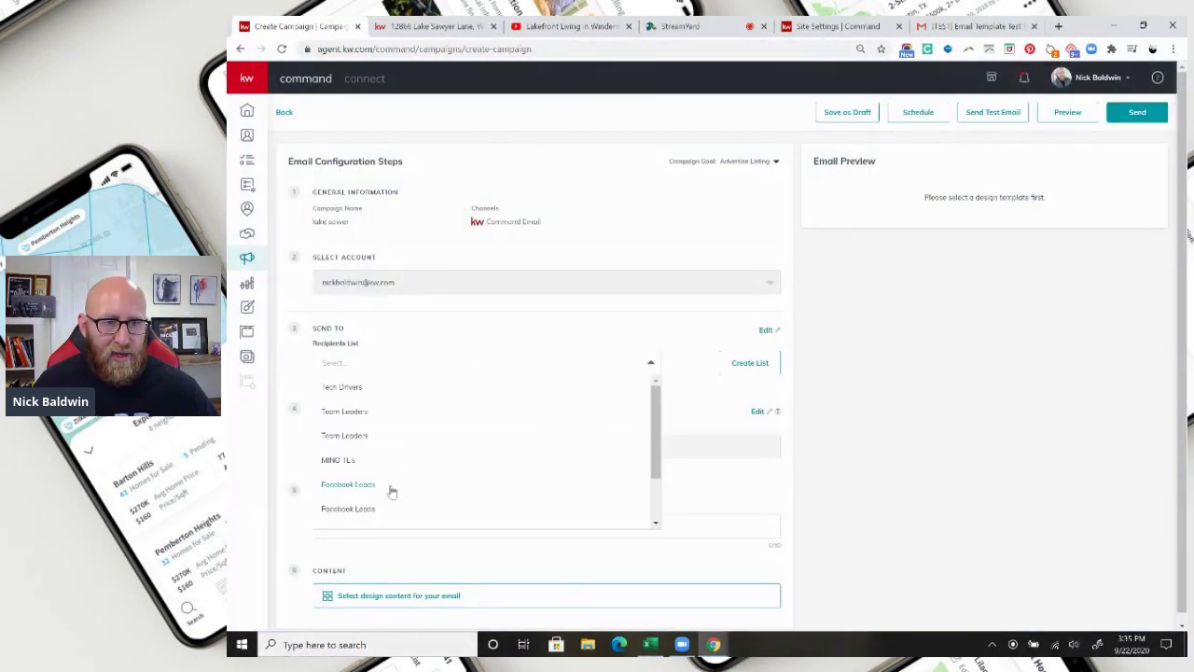
pyautogui.click(358, 487)
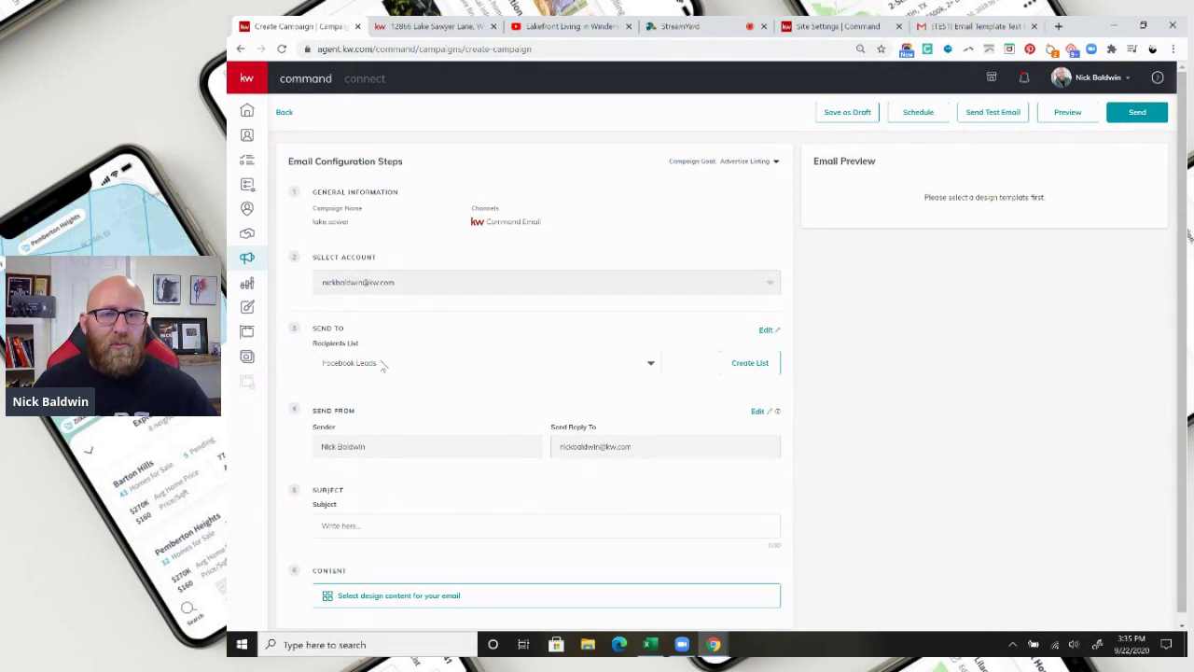
pyautogui.scroll(-1, 468, 482)
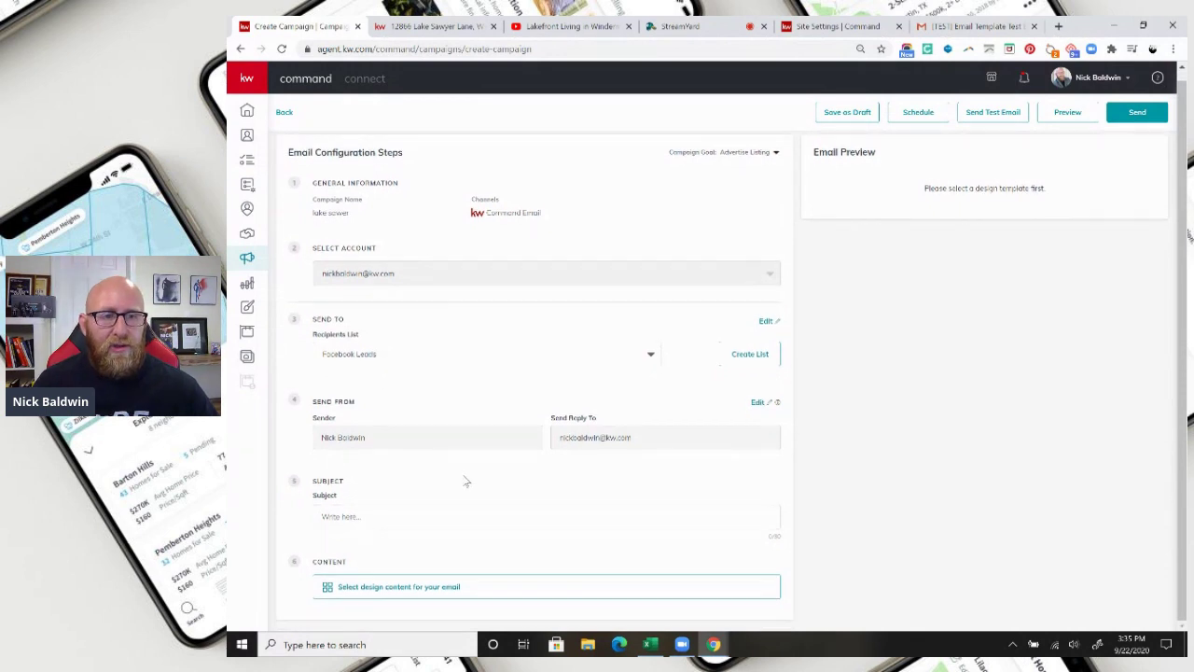
# Use the lake sawer ln template as the email content and enter the subject 'Just Listed'.
pyautogui.click(433, 587)
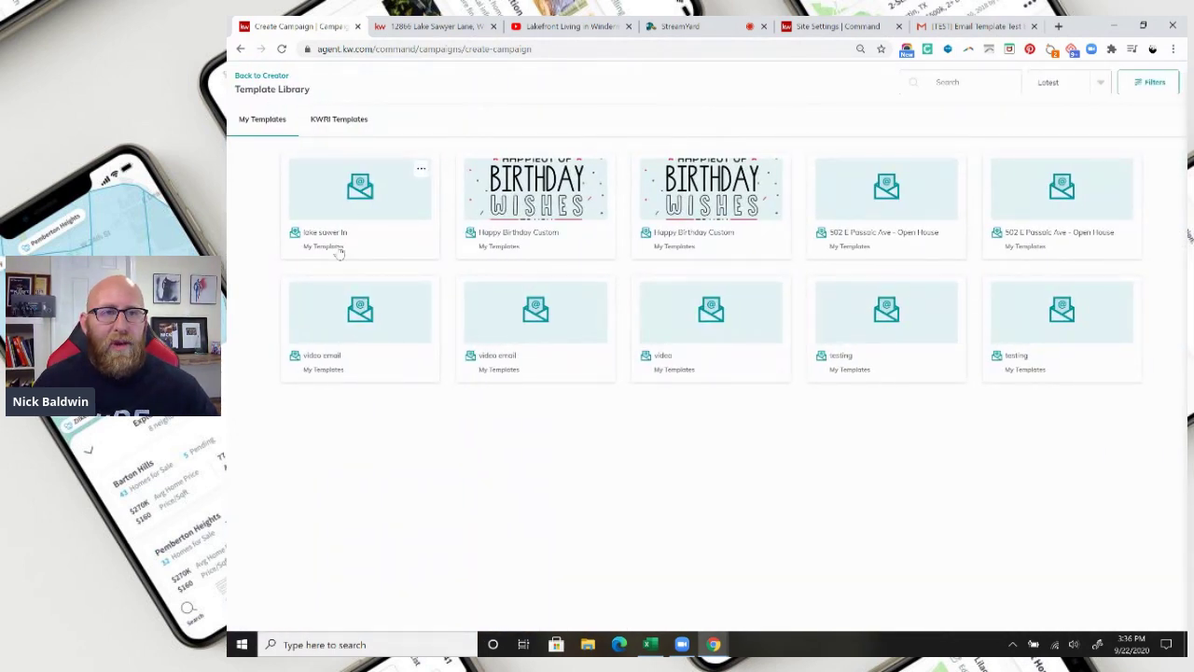
pyautogui.click(365, 239)
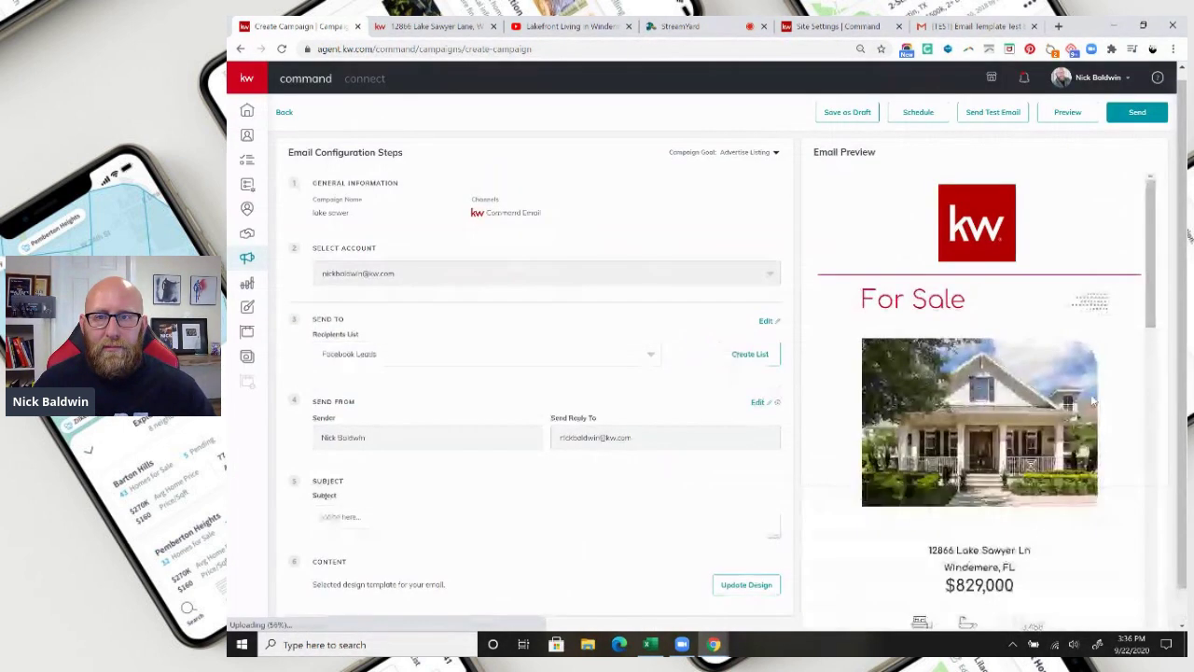
pyautogui.scroll(-10, 979, 410)
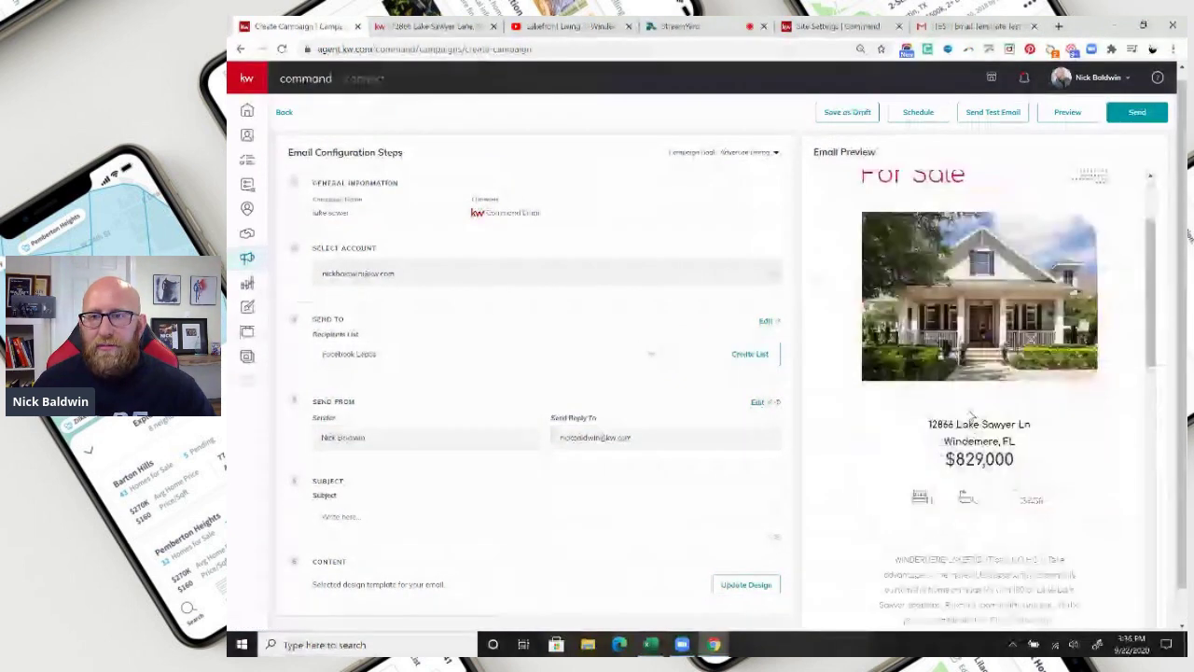
pyautogui.scroll(10, 970, 415)
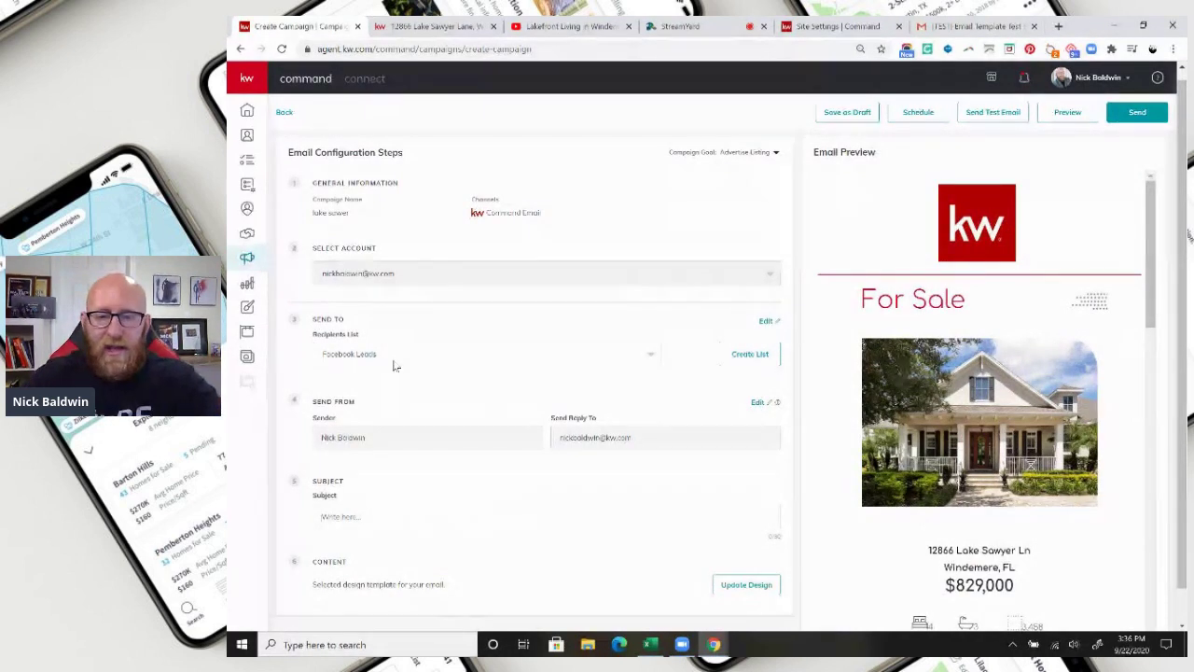
pyautogui.write('d')
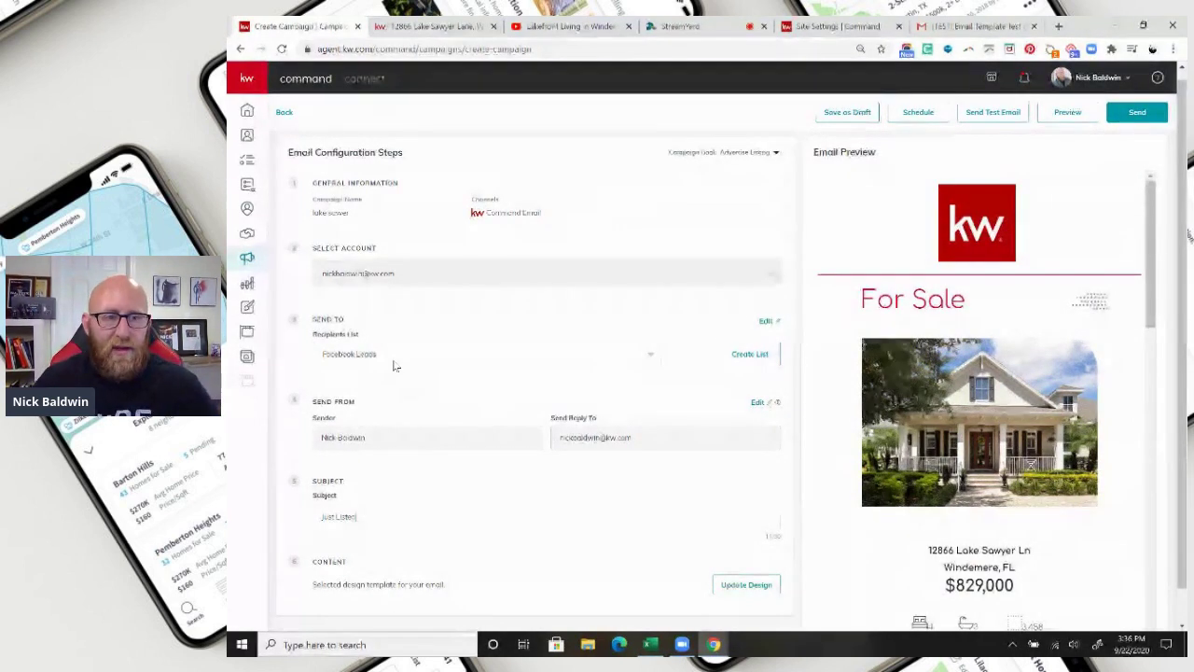
pyautogui.scroll(-1, 453, 403)
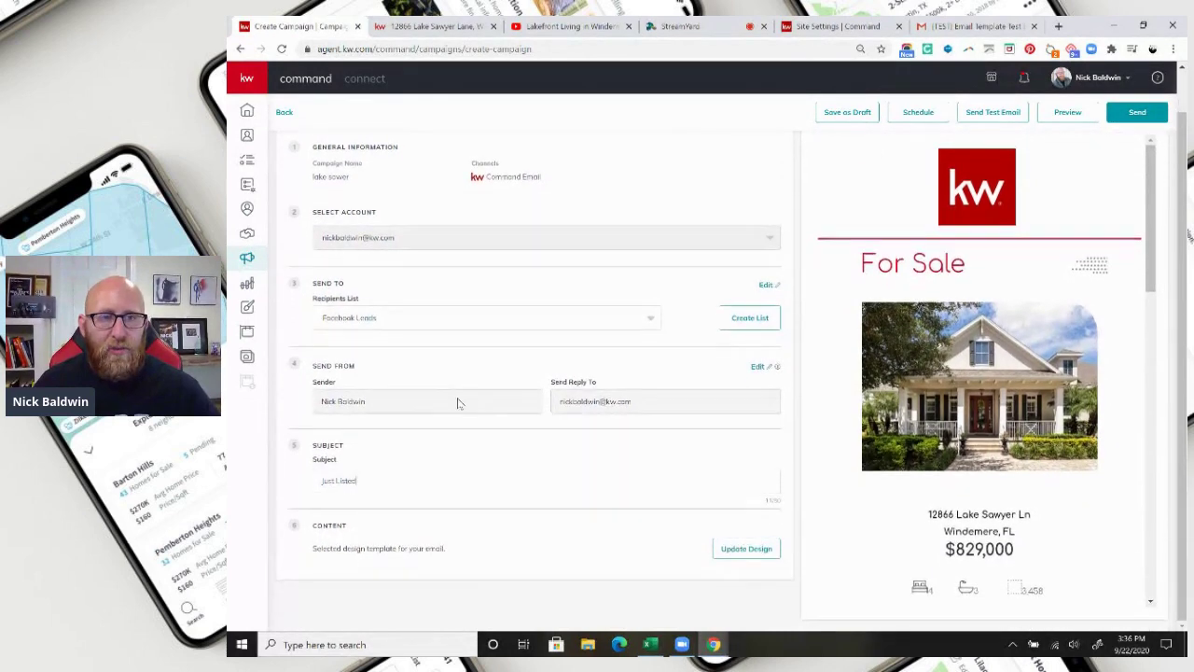
pyautogui.scroll(1, 405, 370)
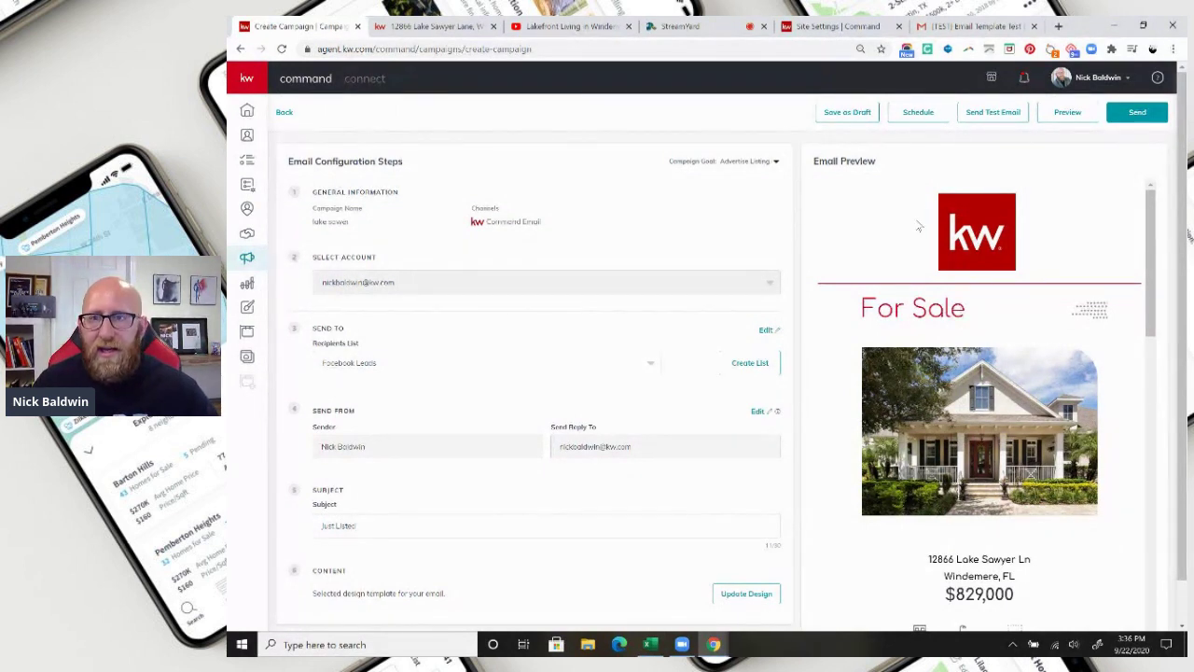
# Check the Schedule options and calendar, then close them without setting a send time.
pyautogui.click(920, 114)
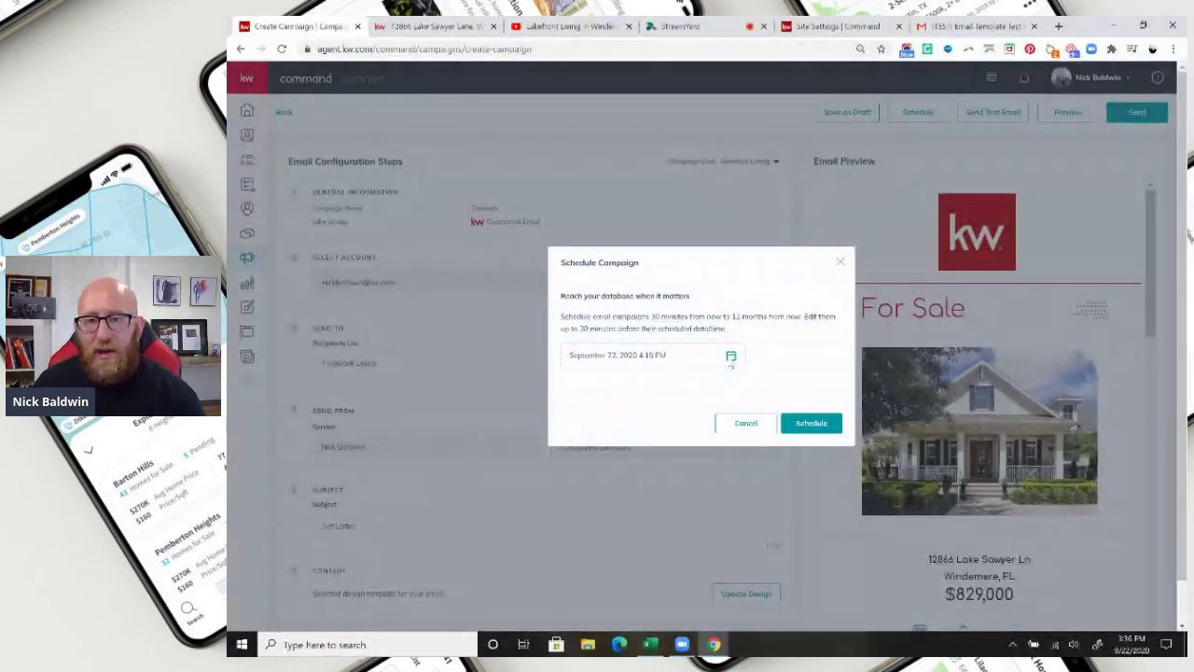
pyautogui.click(731, 356)
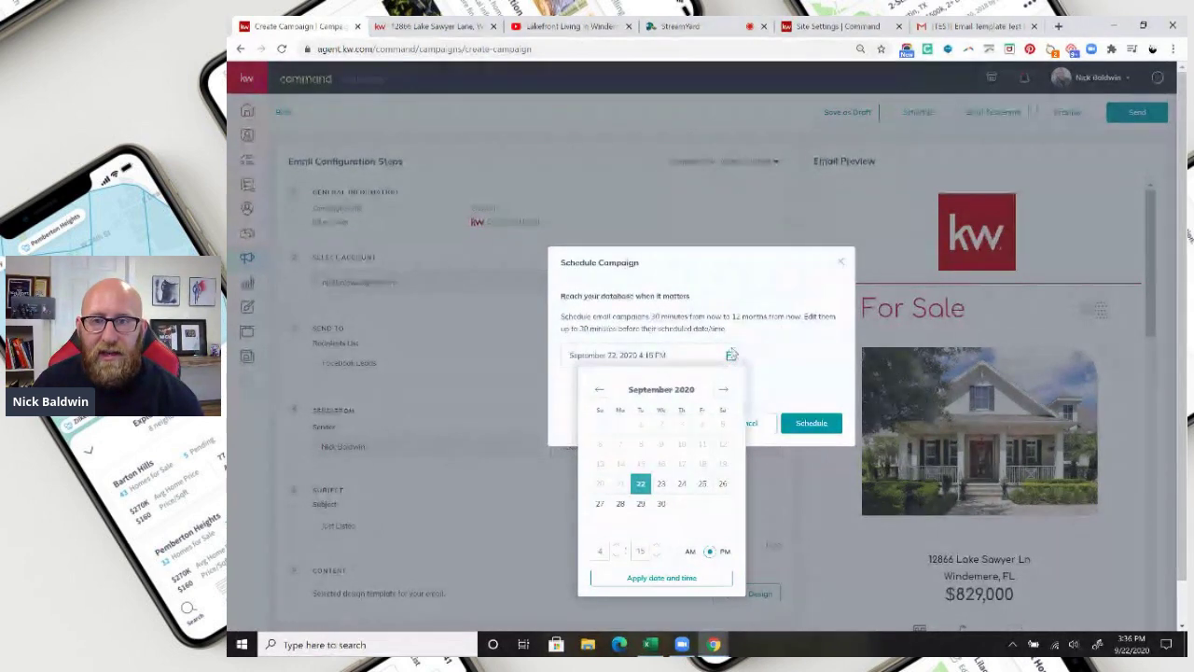
pyautogui.click(814, 311)
pyautogui.click(840, 265)
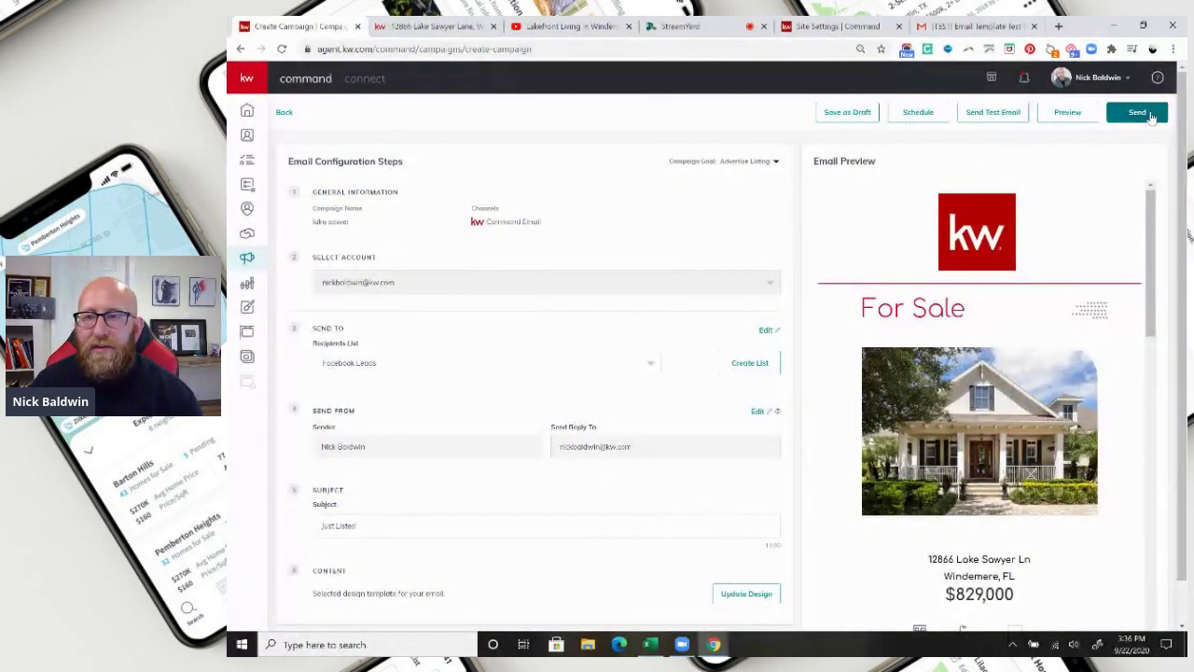
pyautogui.click(1067, 112)
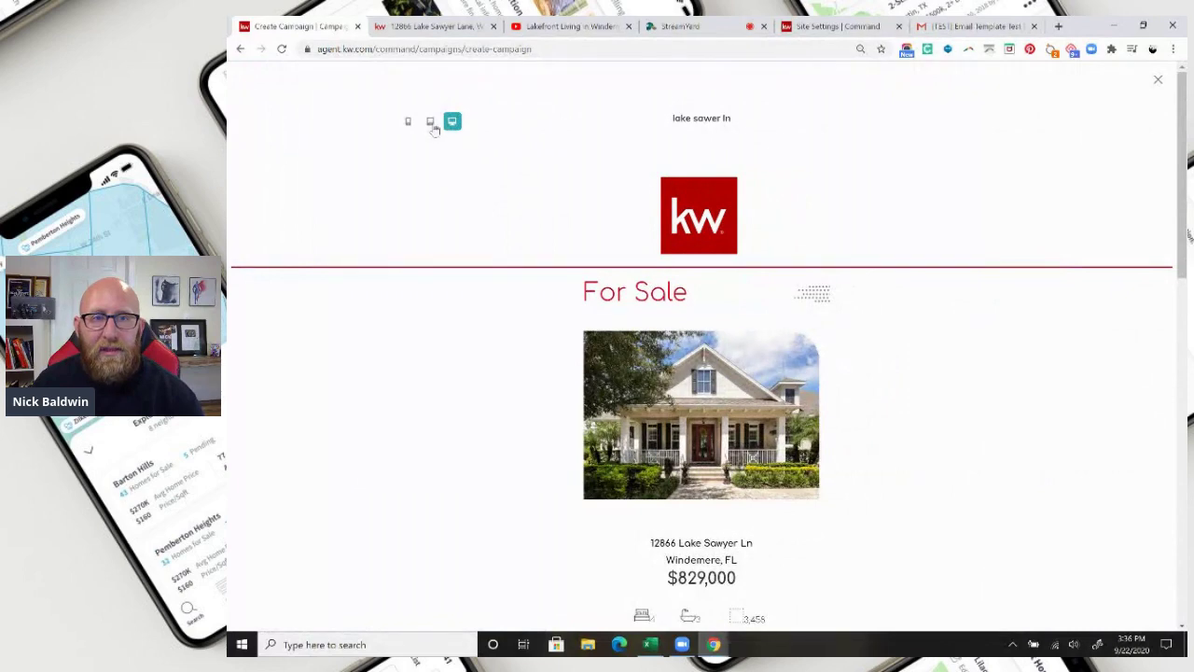
pyautogui.click(431, 124)
pyautogui.click(408, 123)
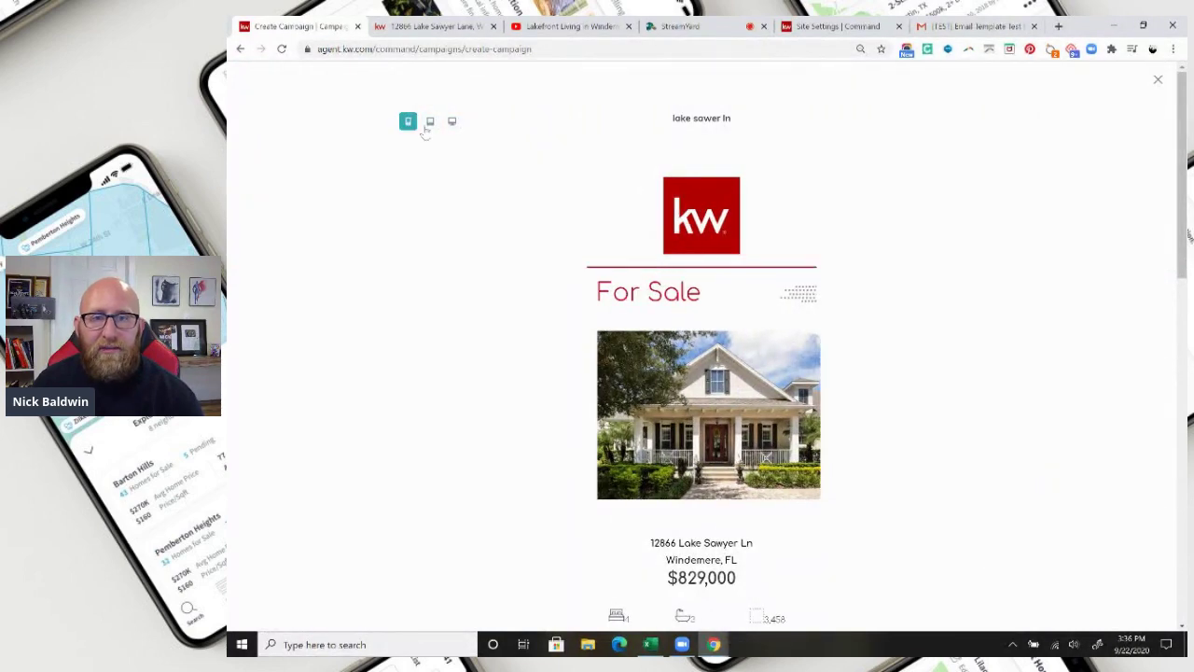
pyautogui.click(453, 123)
pyautogui.scroll(-6, 928, 403)
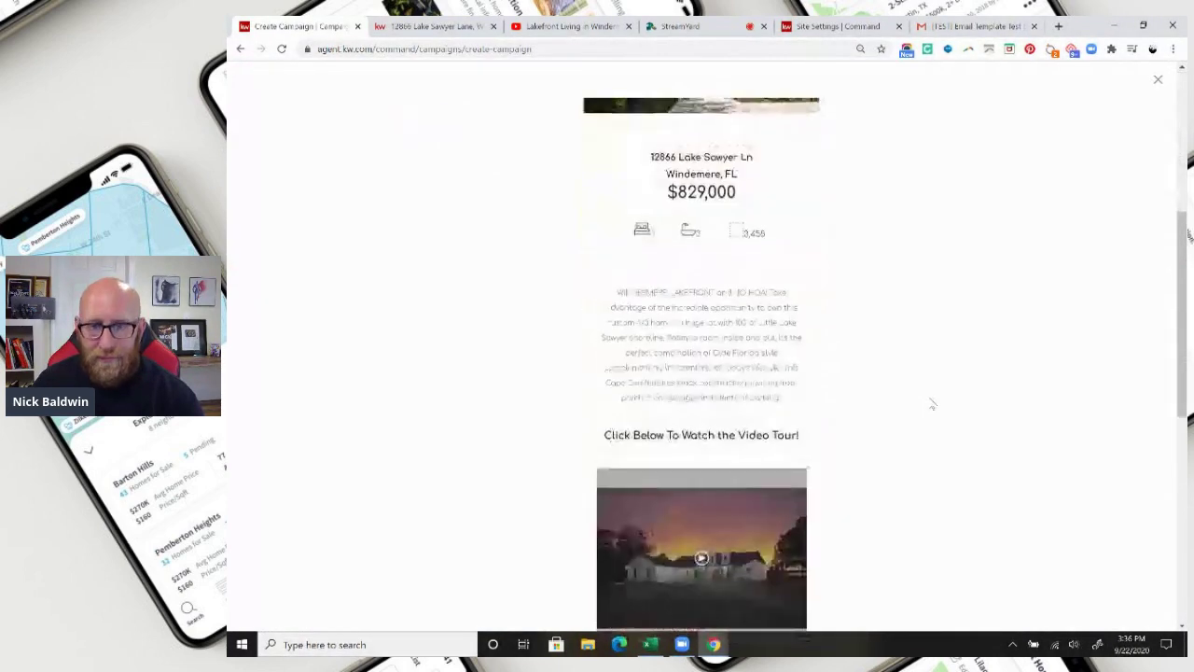
pyautogui.scroll(6, 932, 404)
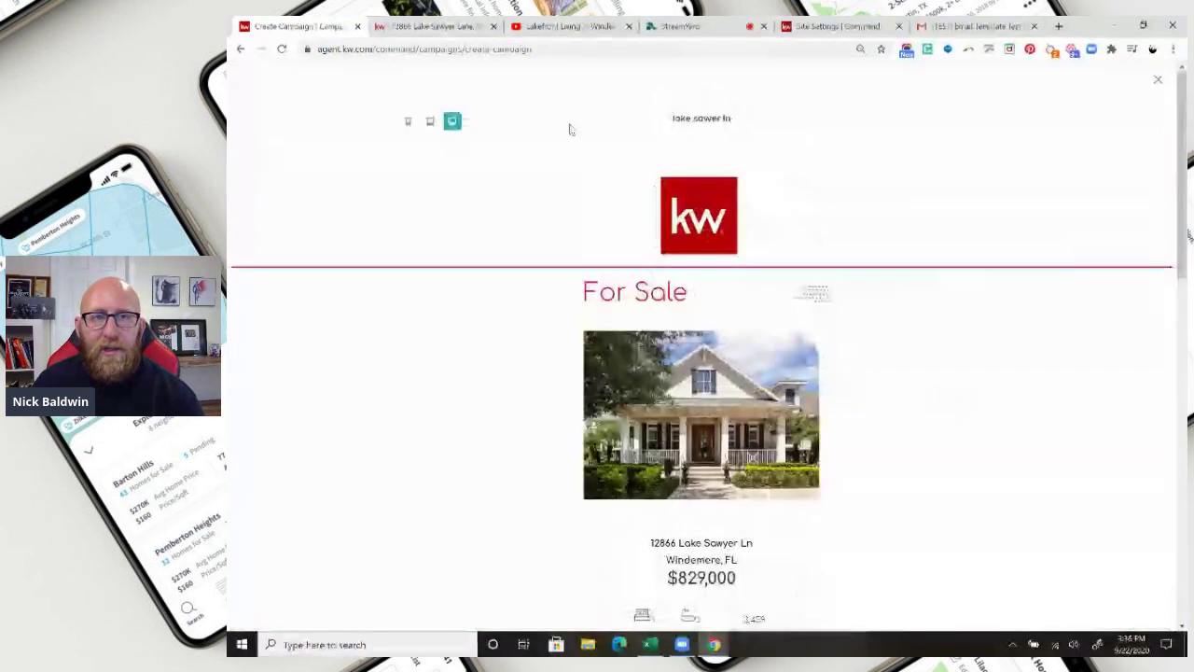
pyautogui.click(1158, 82)
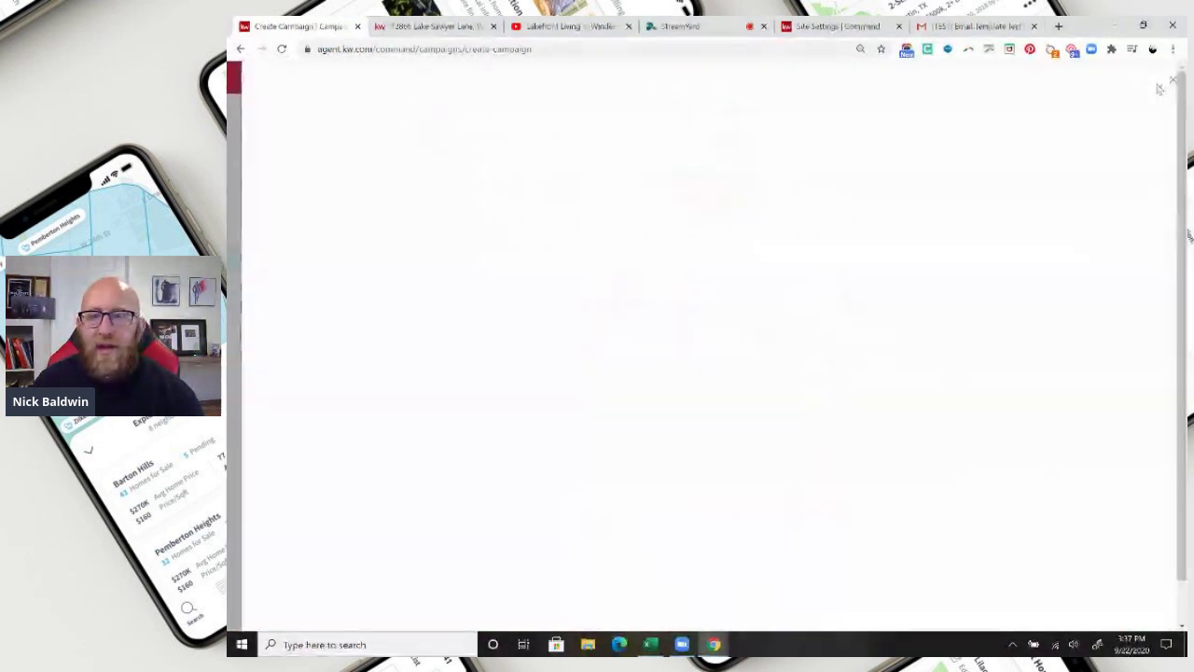
pyautogui.scroll(-9, 1008, 373)
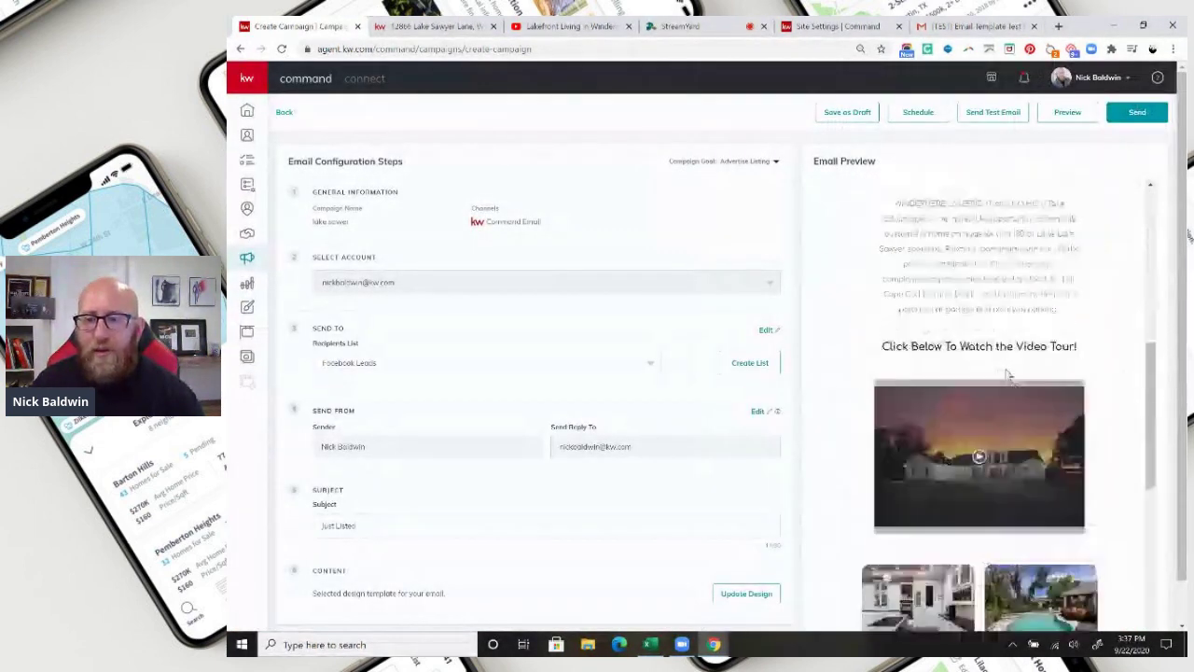
pyautogui.scroll(5, 1031, 388)
pyautogui.scroll(5, 1030, 388)
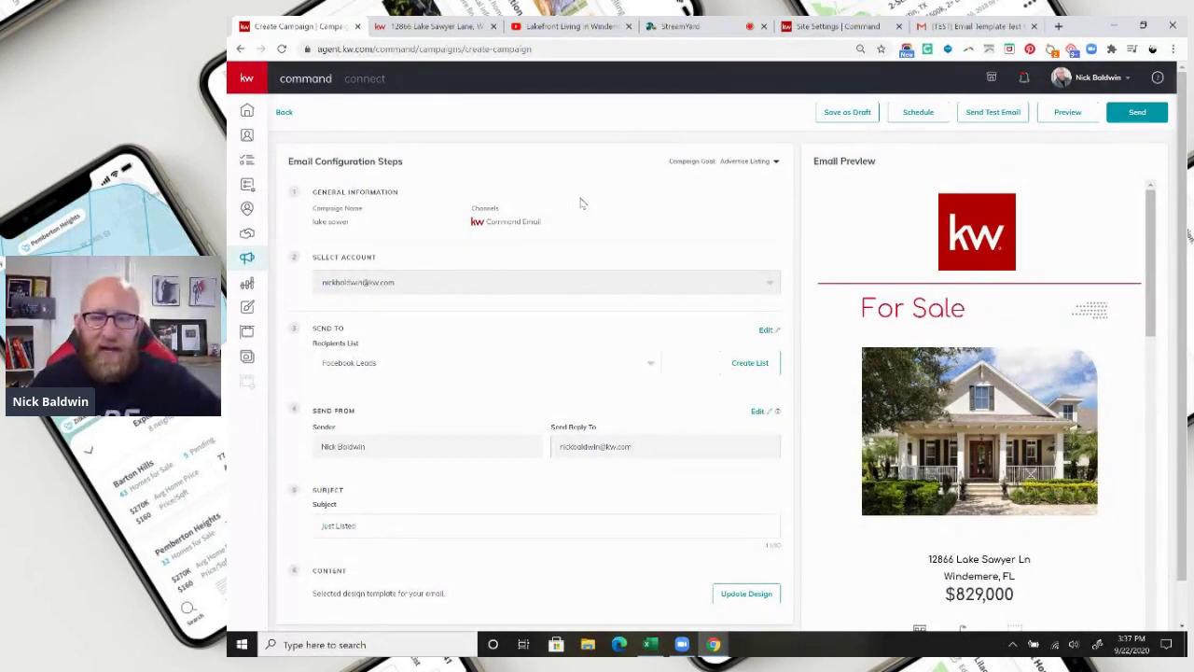
pyautogui.scroll(-9, 1040, 365)
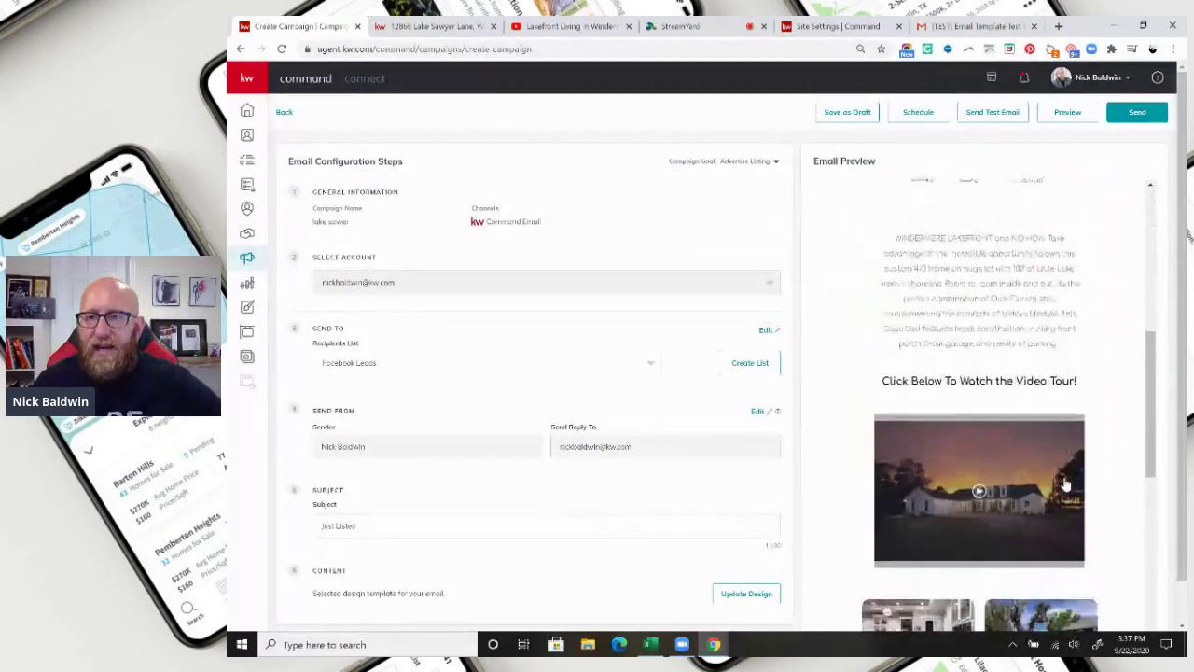